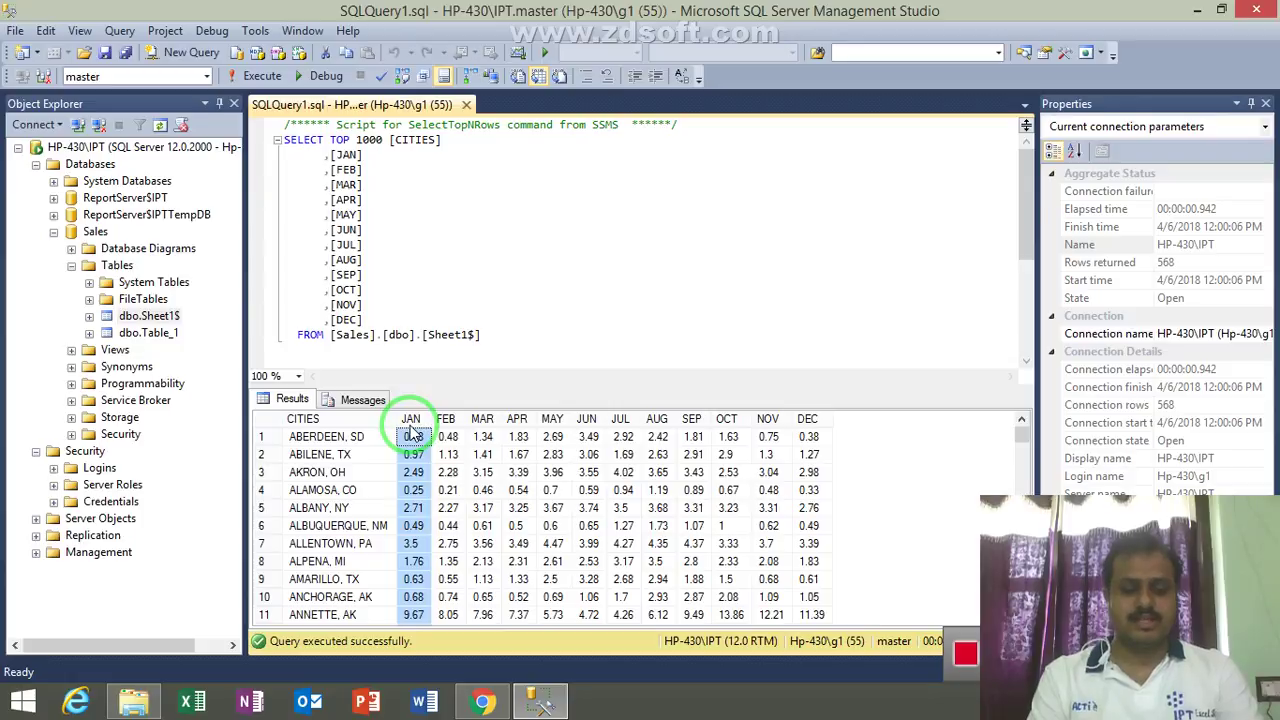
# Open the older-format ExData Excel workbook (.xls) from the desktop
pyautogui.press('super+d')
pyautogui.click(50, 626)
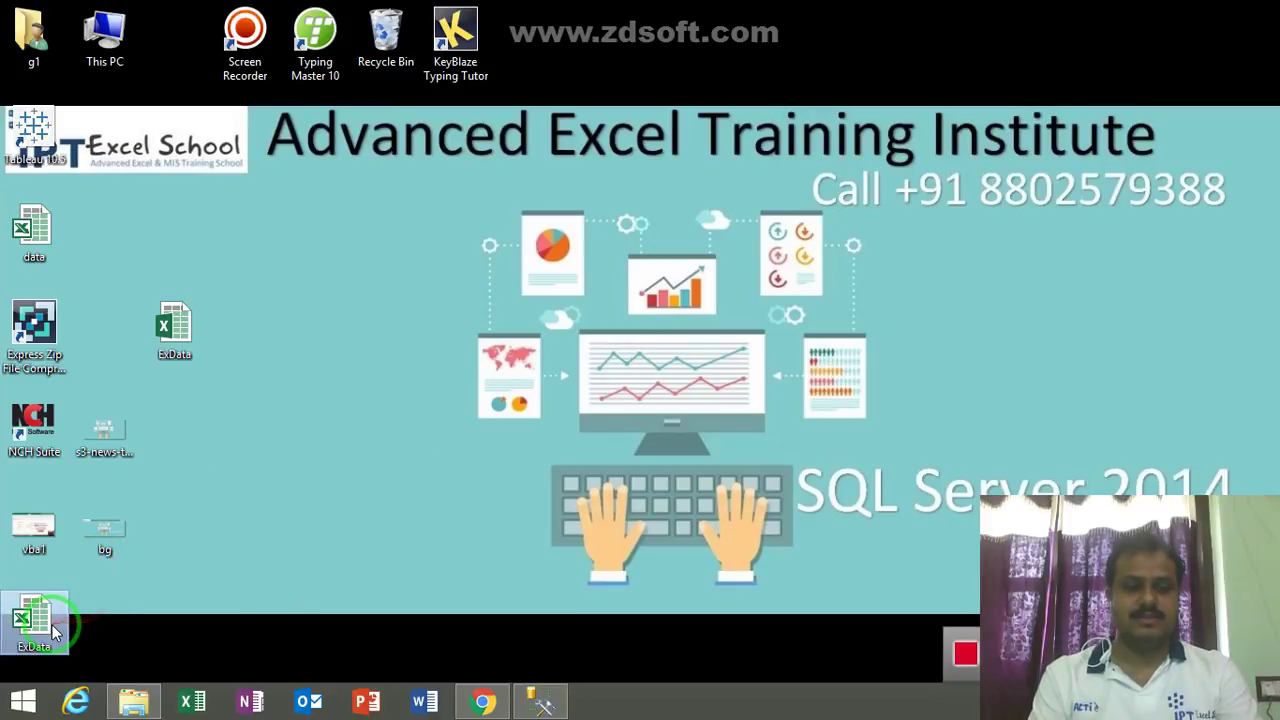
pyautogui.rightClick(50, 626)
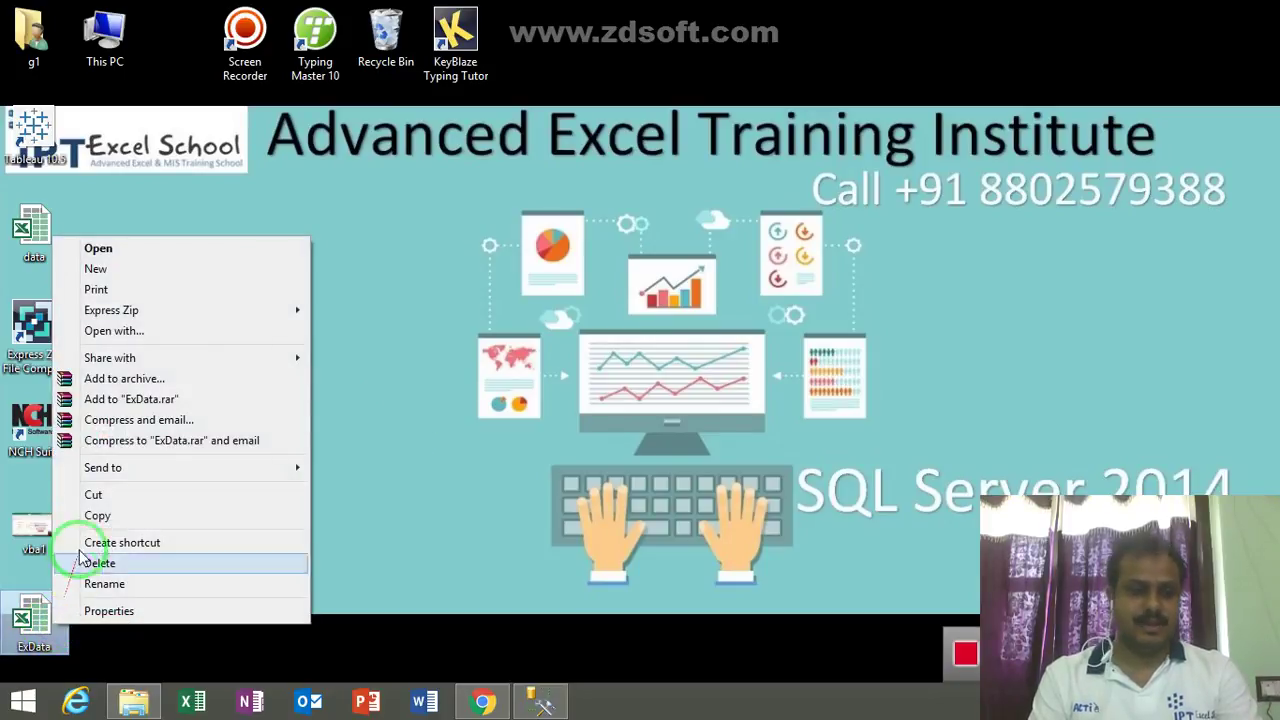
pyautogui.click(133, 257)
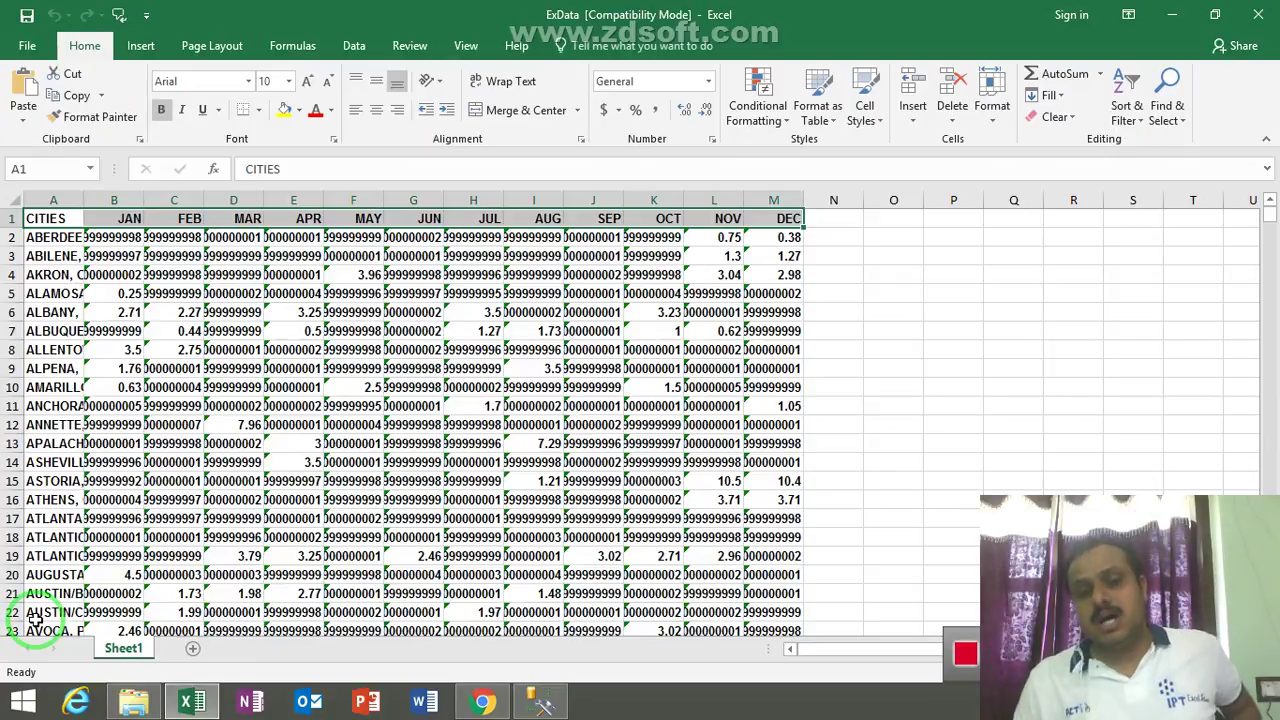
# Delete all city data from A2 to M569, keeping only the headings in row 1
pyautogui.press('Down')
pyautogui.press('Down')
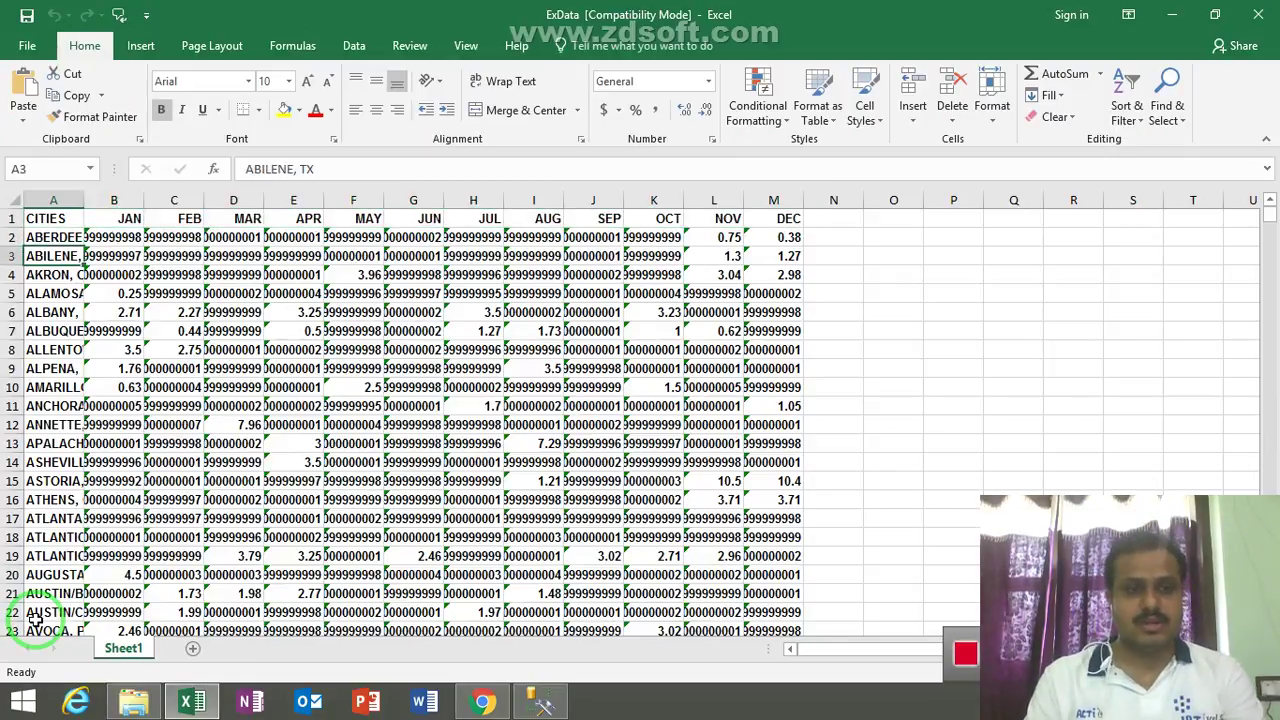
pyautogui.press('Right')
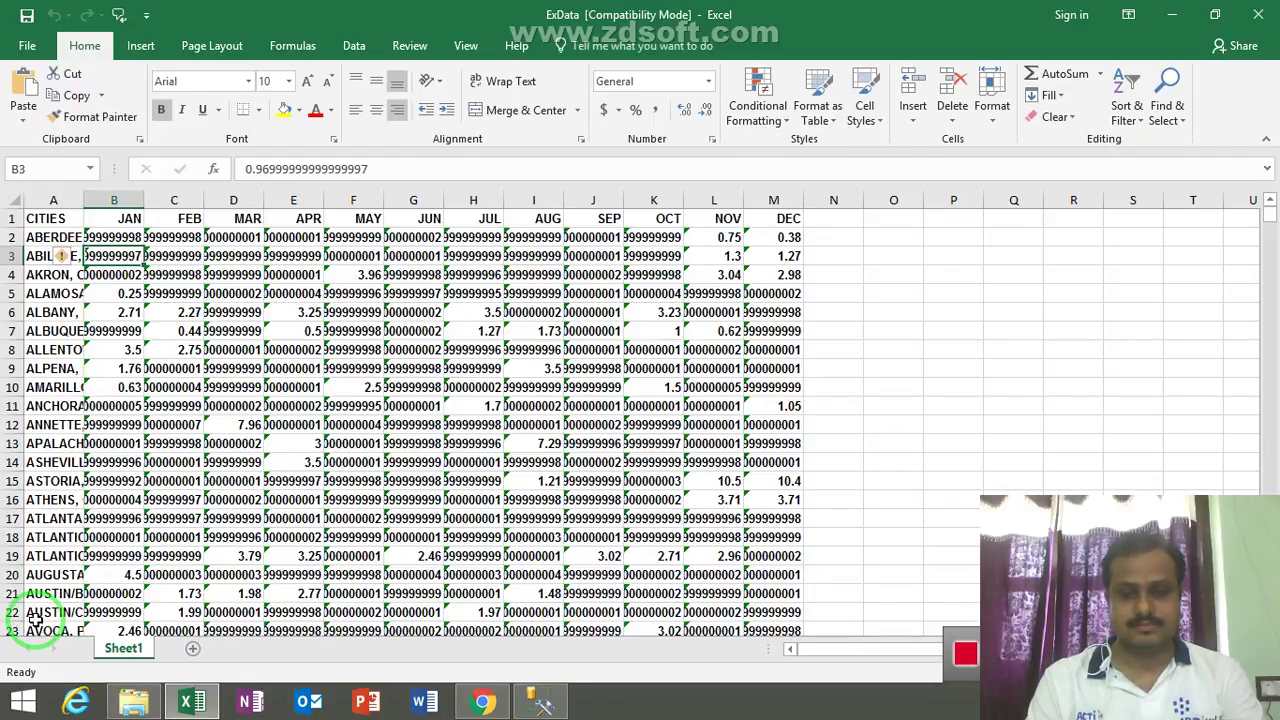
pyautogui.press('Up')
pyautogui.press('Right')
pyautogui.press('Left')
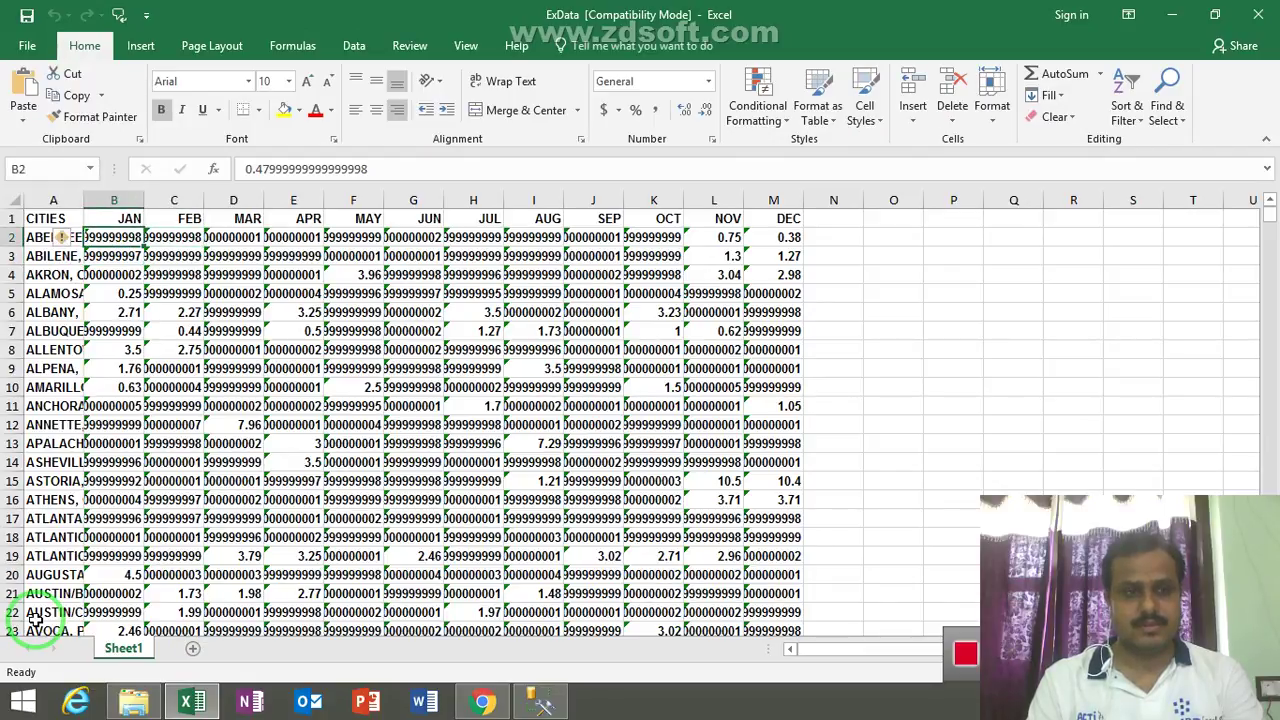
pyautogui.hotkey('ctrl', 'shift', 'Right')
pyautogui.press('Left')
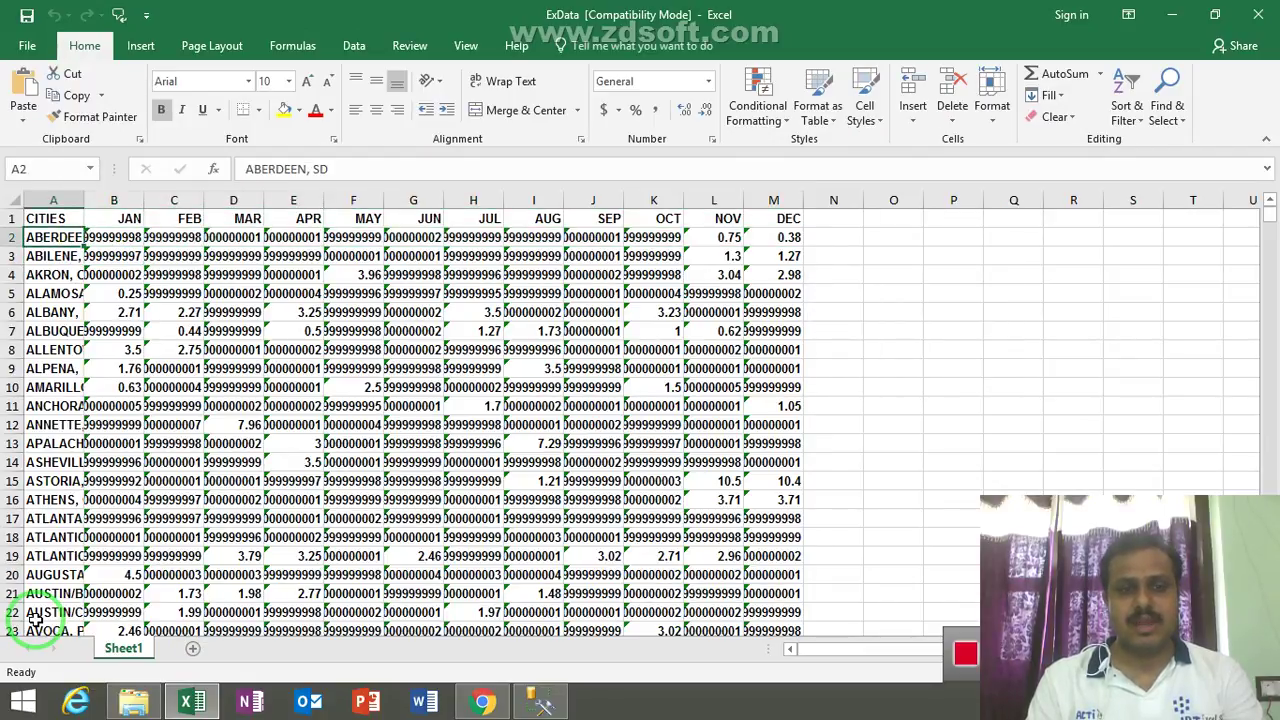
pyautogui.hotkey('ctrl', 'shift', 'Right')
pyautogui.hotkey('ctrl', 'shift', 'Down')
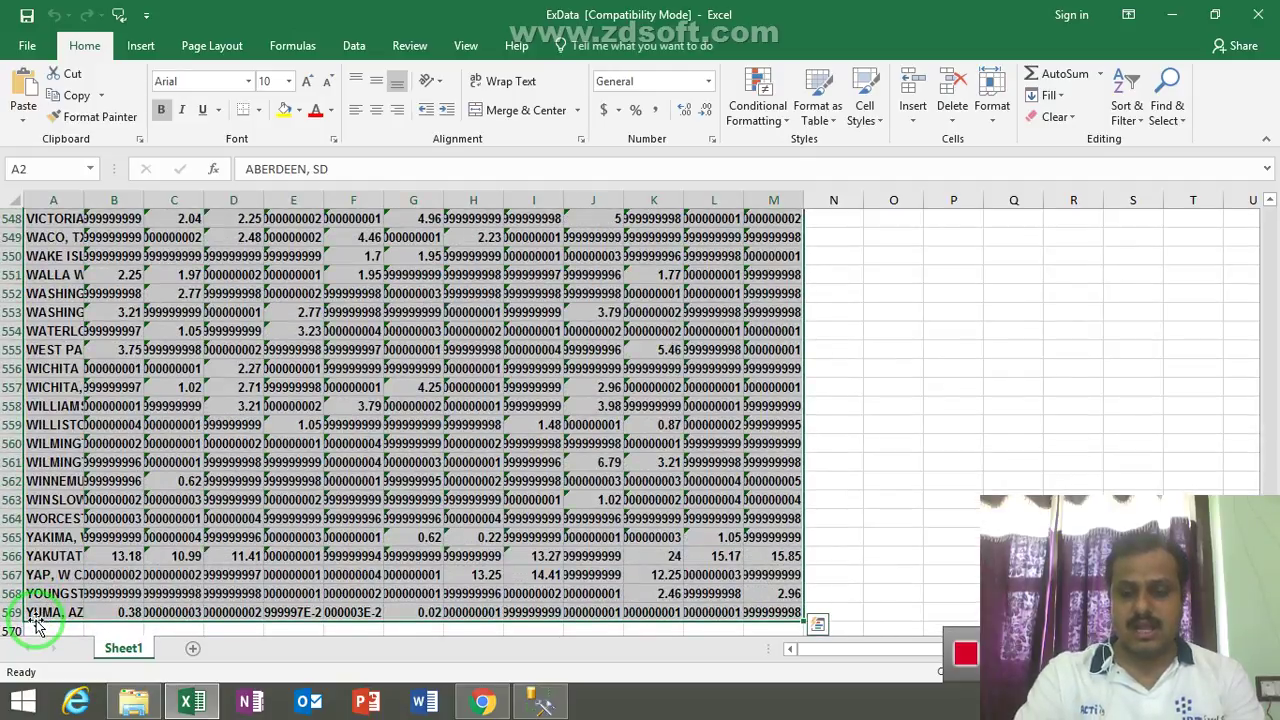
pyautogui.press('Delete')
pyautogui.hotkey('ctrl', 'Home')
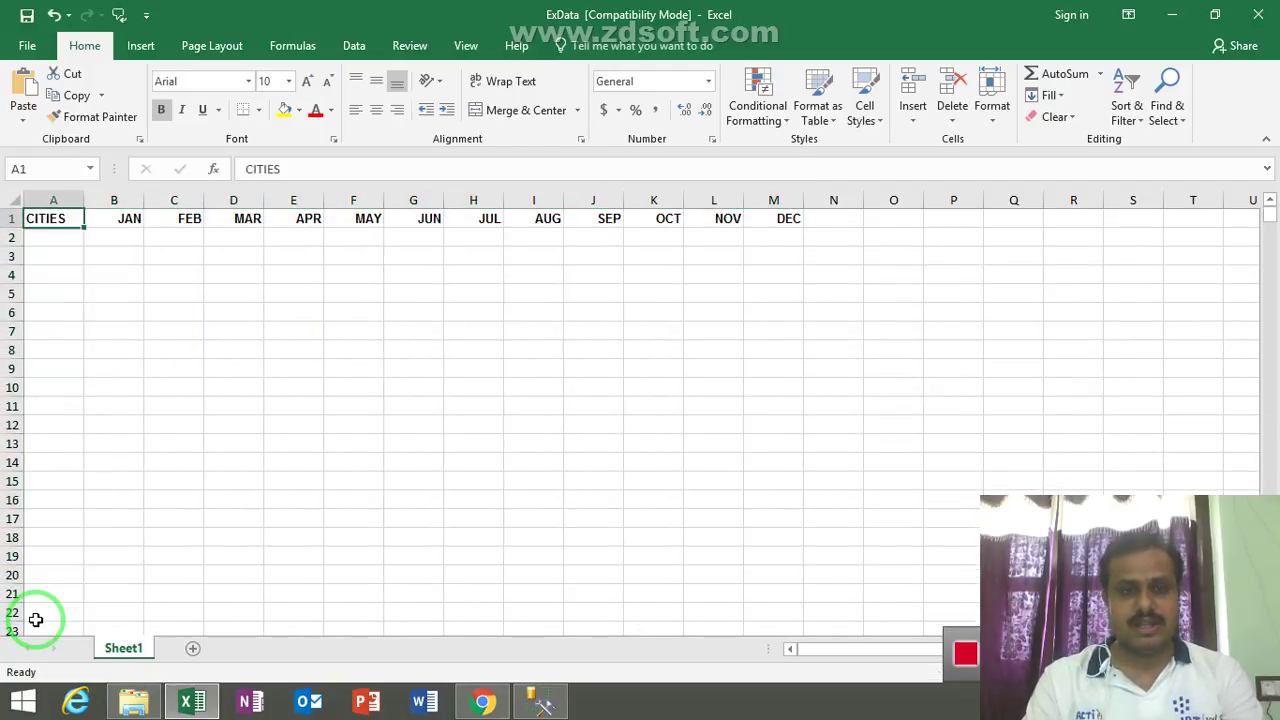
# Check the remaining CITIES to DEC header row in ExData, and save and close the workbook
pyautogui.hotkey('ctrl', 'shift', 'Down')
pyautogui.hotkey('ctrl', 'shift', 'Up')
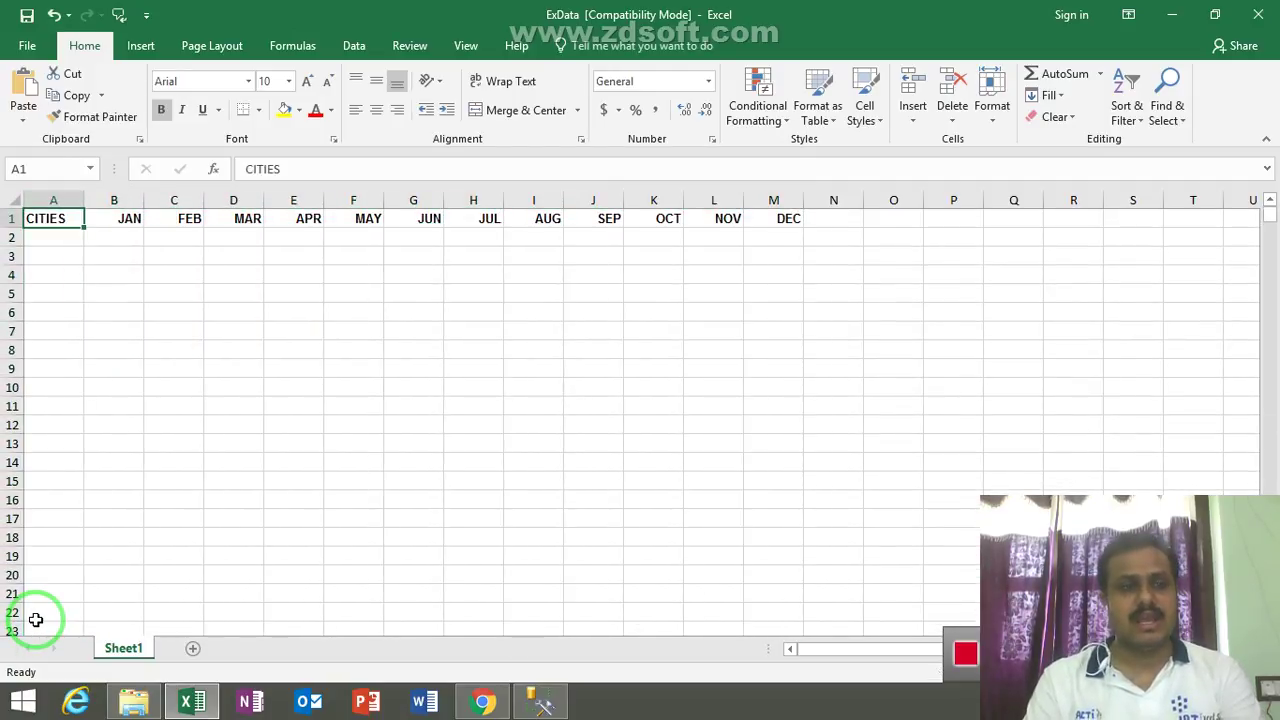
pyautogui.hotkey('ctrl', 'shift', 'Down')
pyautogui.hotkey('ctrl', 'shift', 'Up')
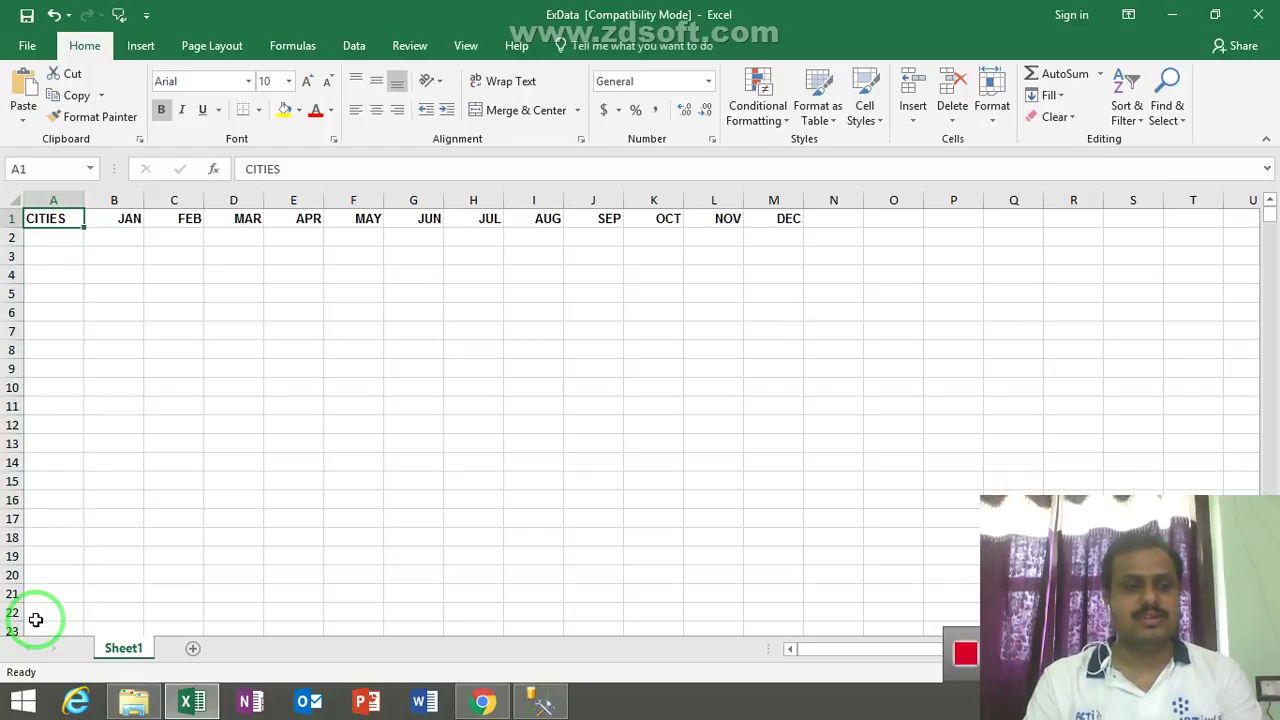
pyautogui.hotkey('ctrl', 'shift', 'Right')
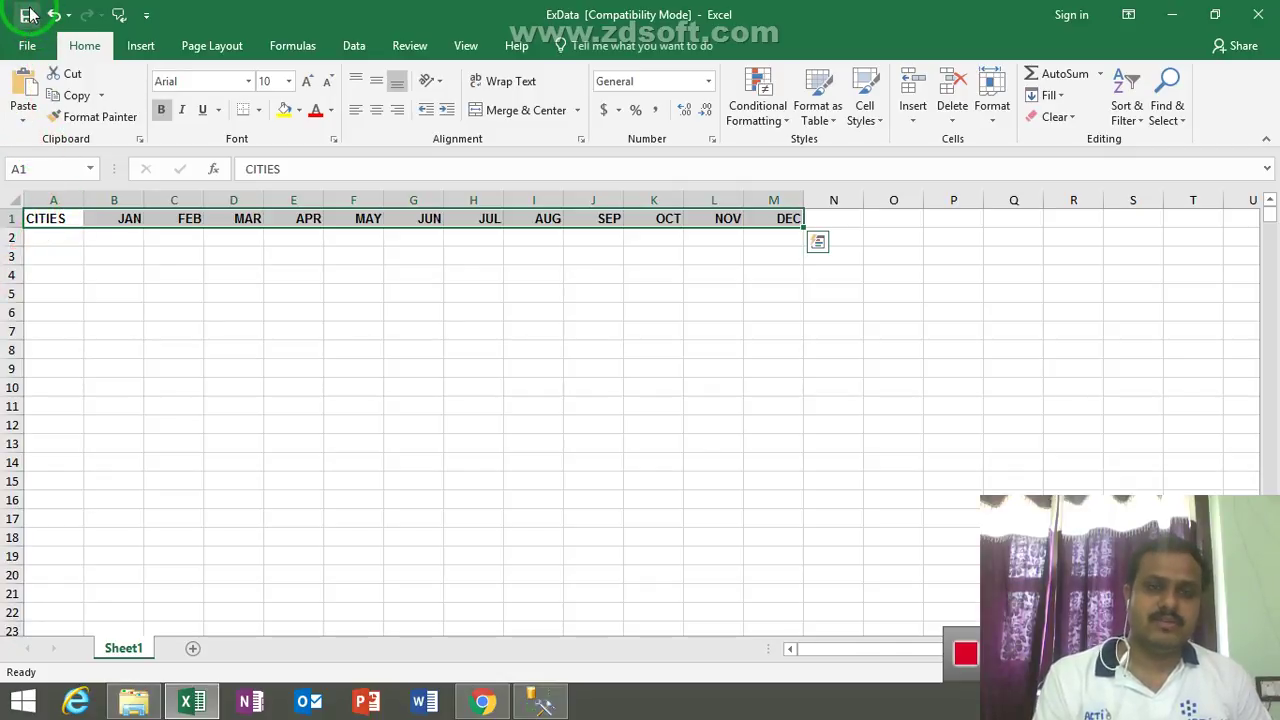
pyautogui.click(400, 218)
pyautogui.click(580, 220)
pyautogui.click(785, 218)
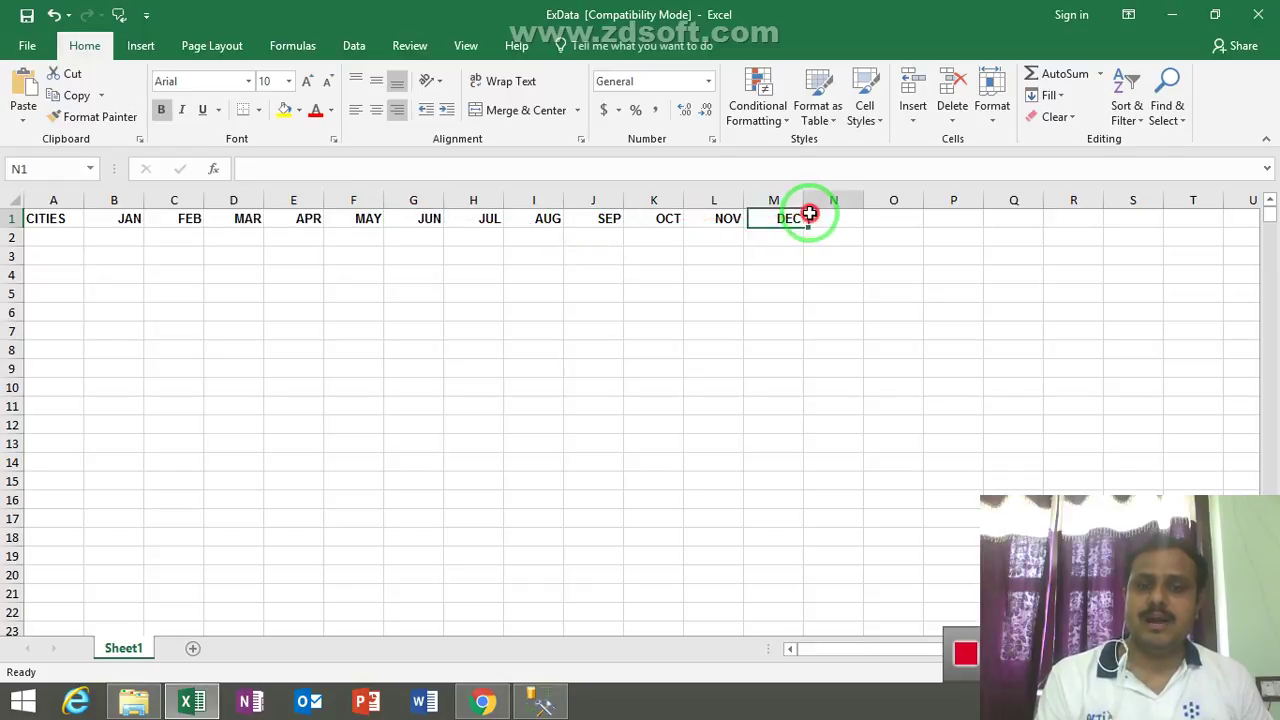
pyautogui.click(833, 220)
pyautogui.click(1260, 15)
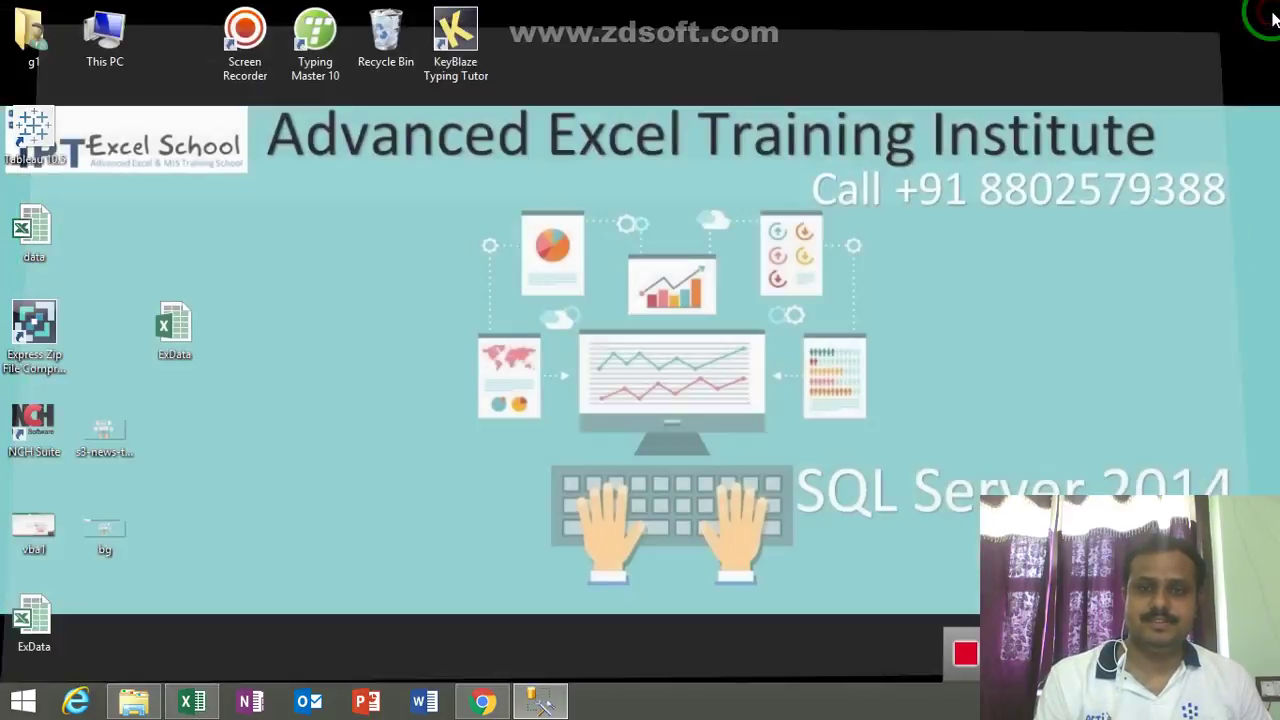
# Switch to SQL Server Management Studio and start exporting data from the Sales database, passing the wizard's welcome page
pyautogui.click(540, 705)
pyautogui.click(540, 705)
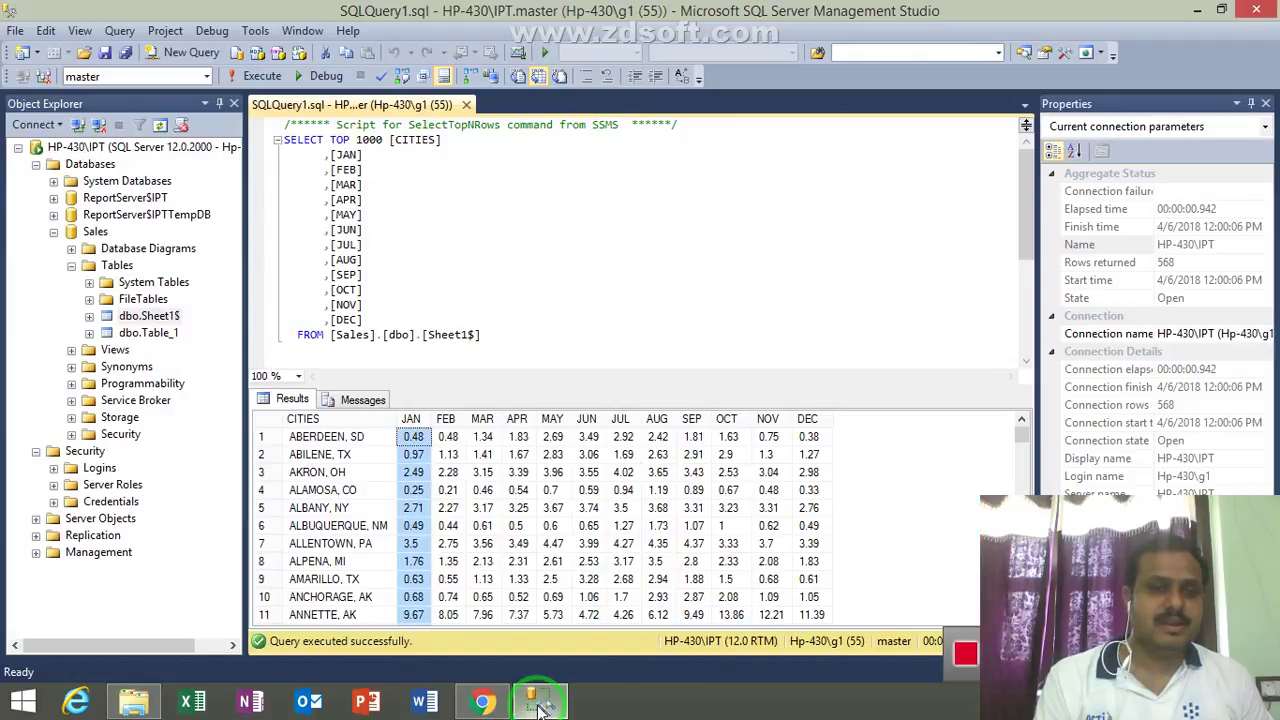
pyautogui.rightClick(92, 233)
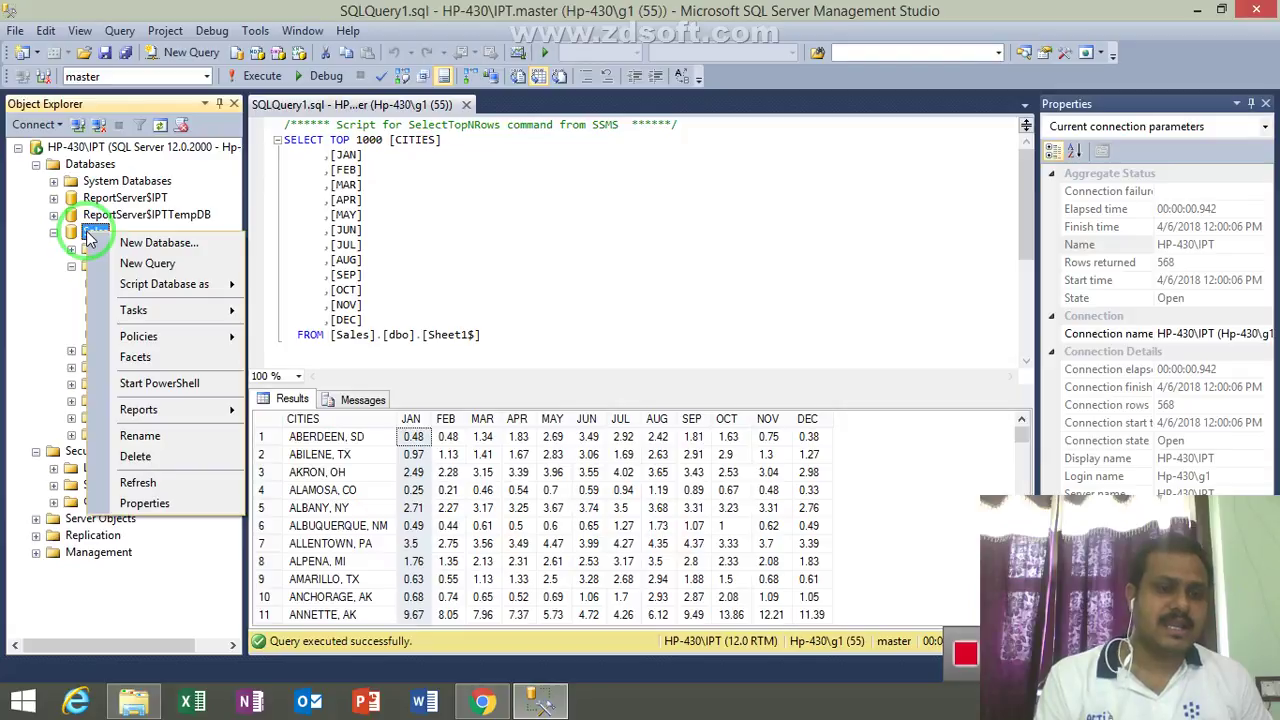
pyautogui.moveTo(163, 316)
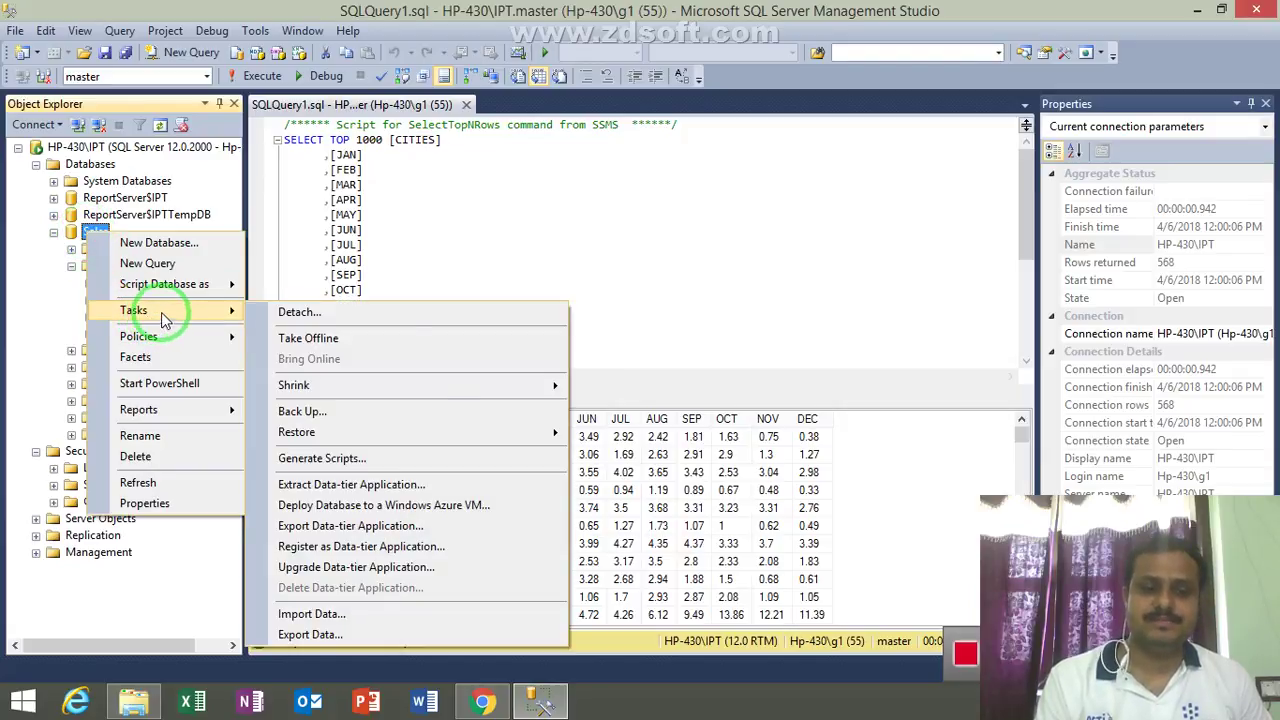
pyautogui.click(310, 635)
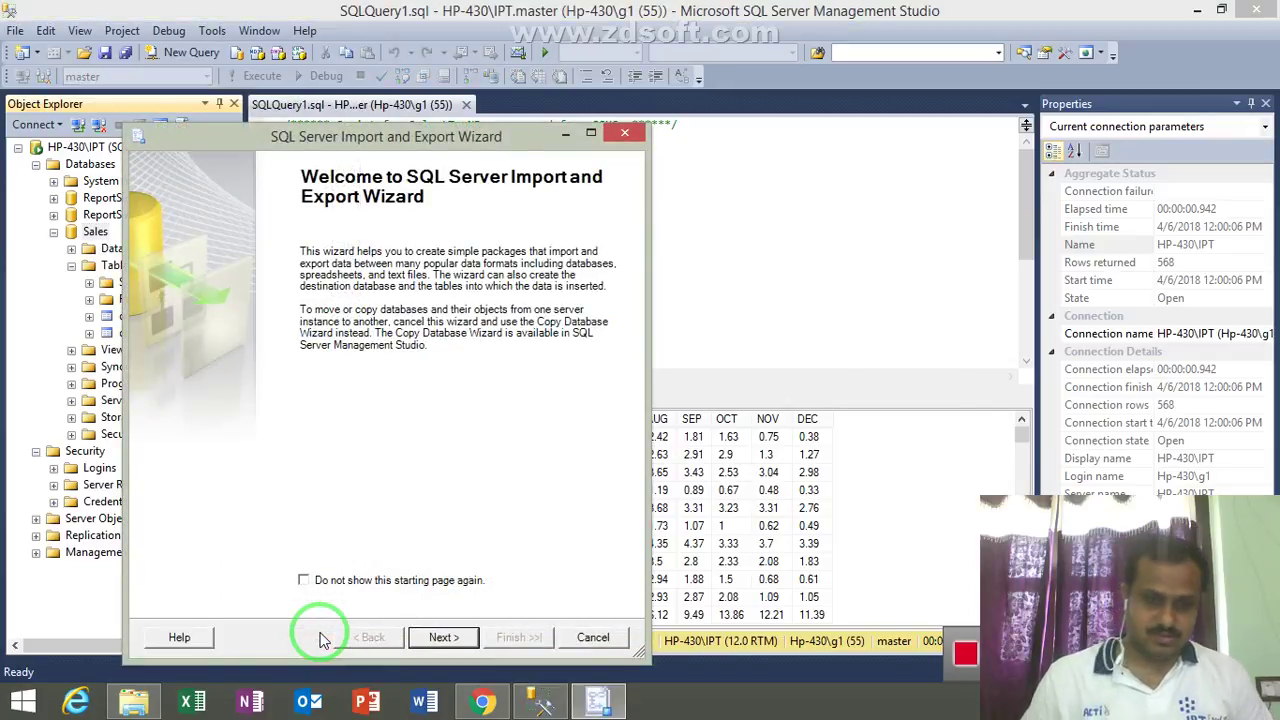
pyautogui.click(442, 637)
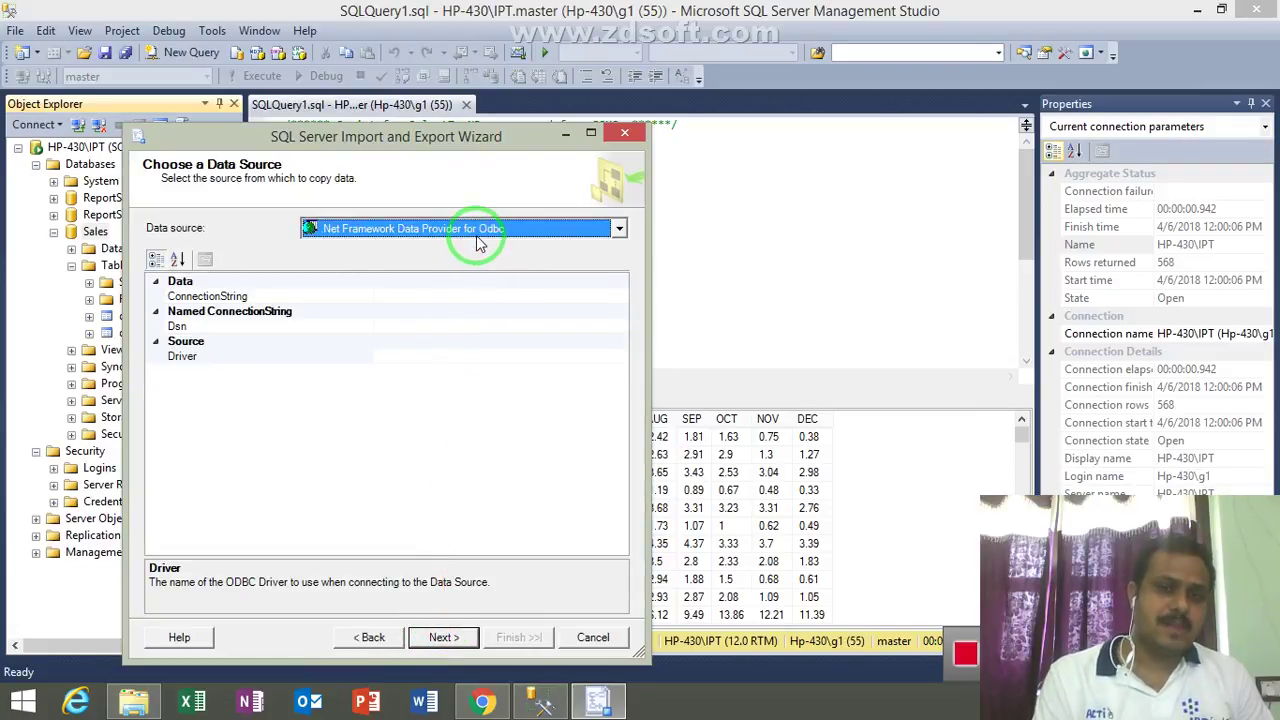
# Choose Microsoft OLE DB Provider for SQL Server as the export's data source
pyautogui.click(479, 232)
pyautogui.press('Down')
pyautogui.press('Down')
pyautogui.press('Down')
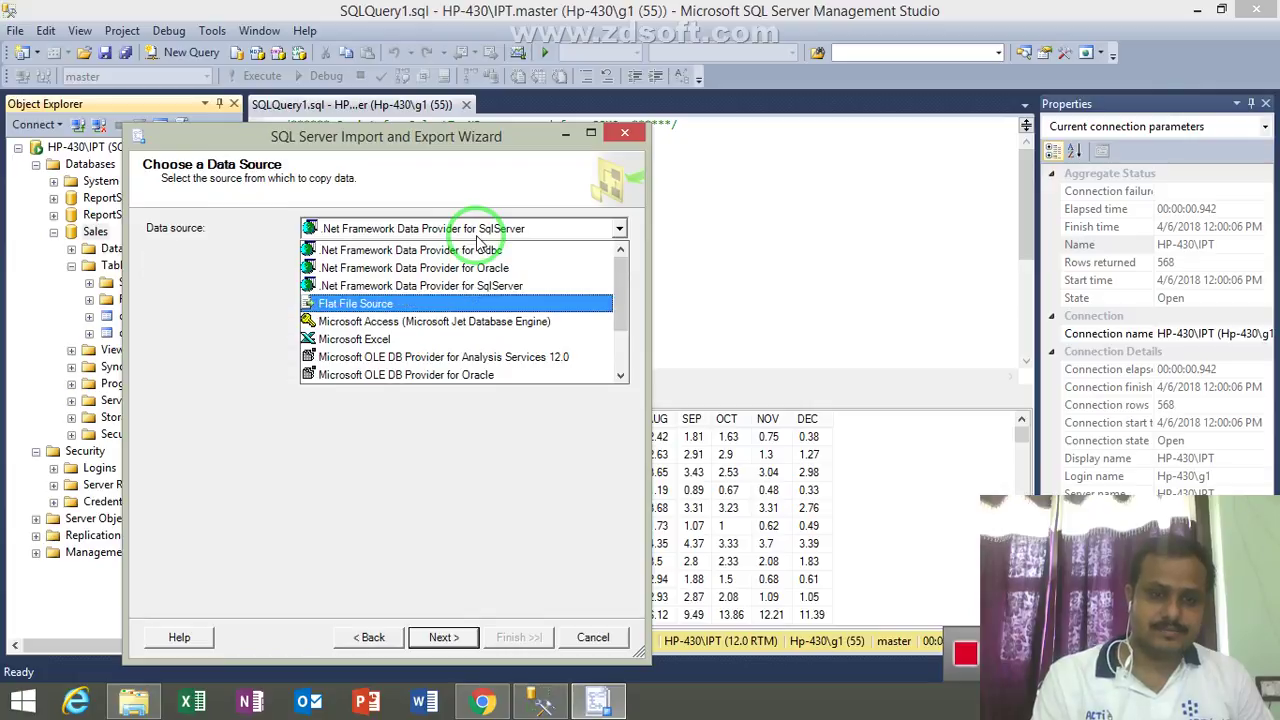
pyautogui.press('Down')
pyautogui.press('Down')
pyautogui.press('Down')
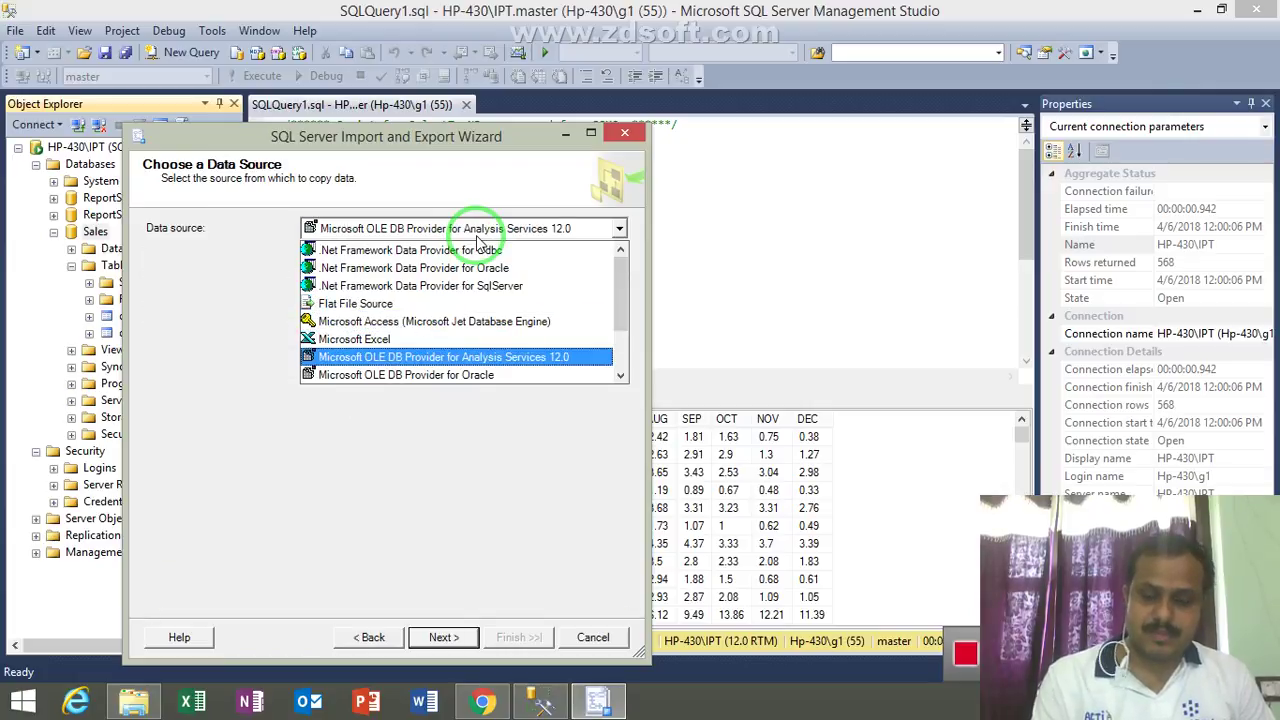
pyautogui.press('Down')
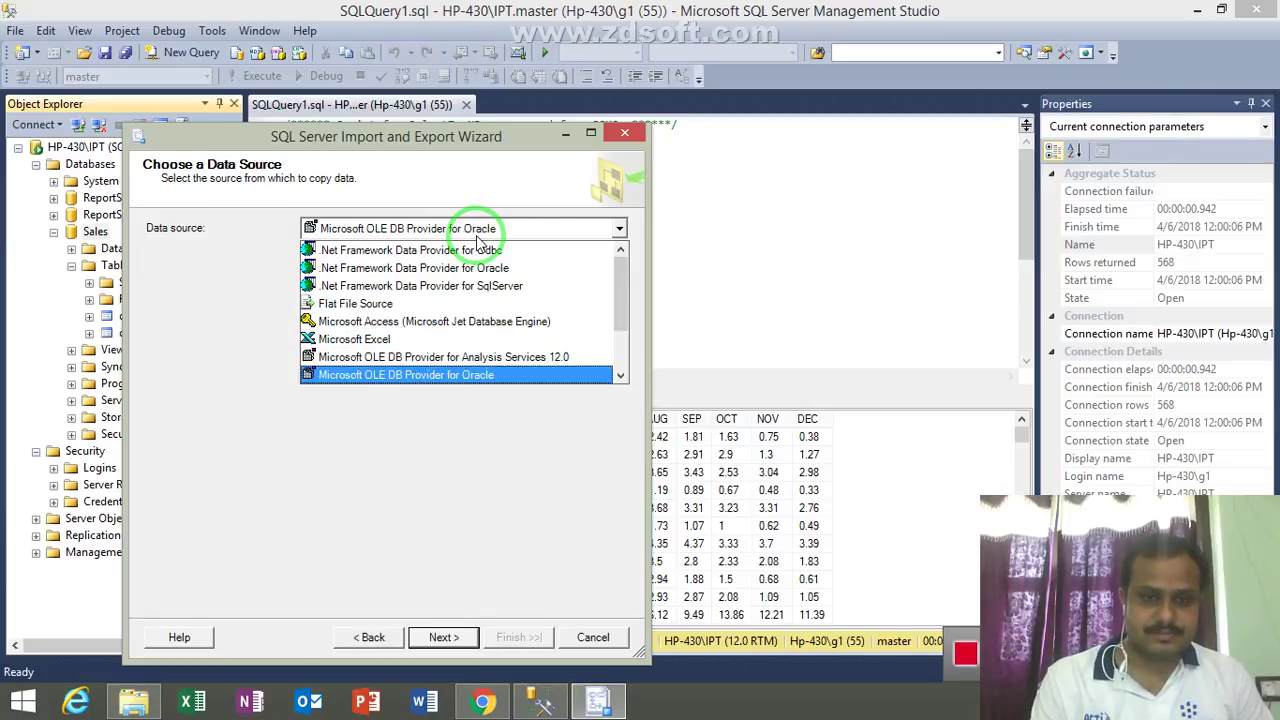
pyautogui.press('Down')
pyautogui.press('Down')
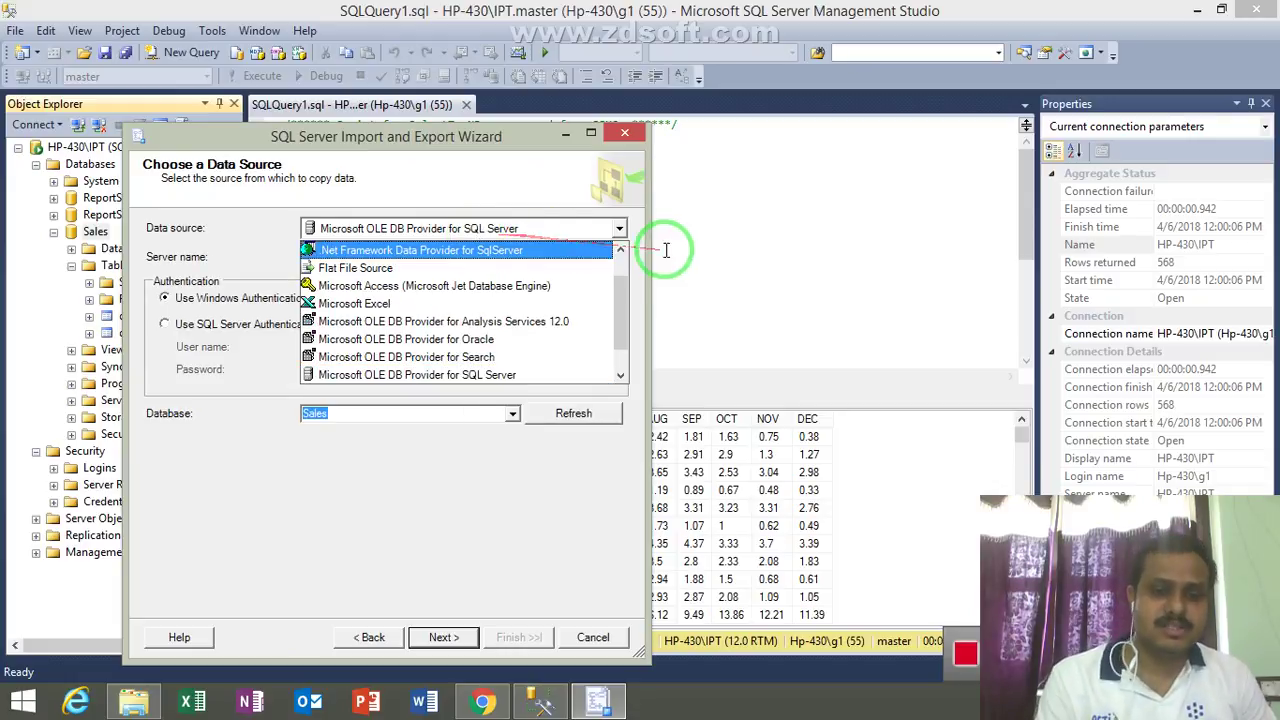
pyautogui.click(506, 375)
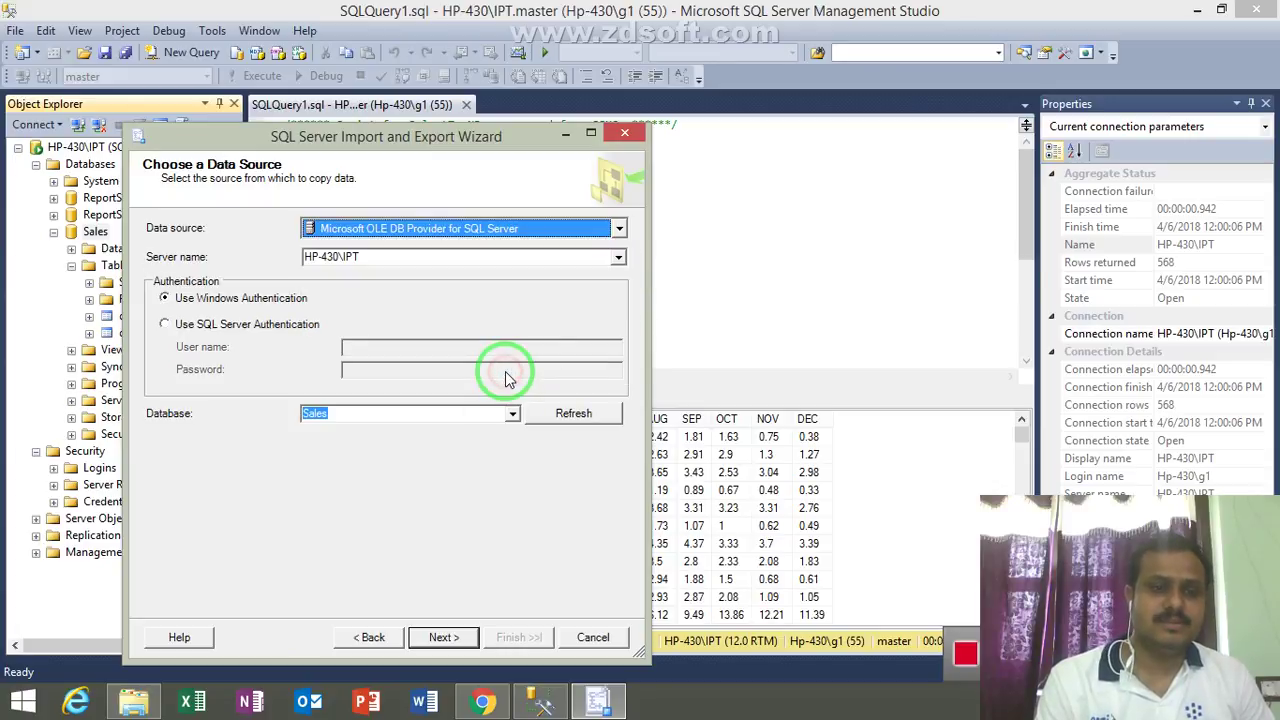
pyautogui.click(506, 234)
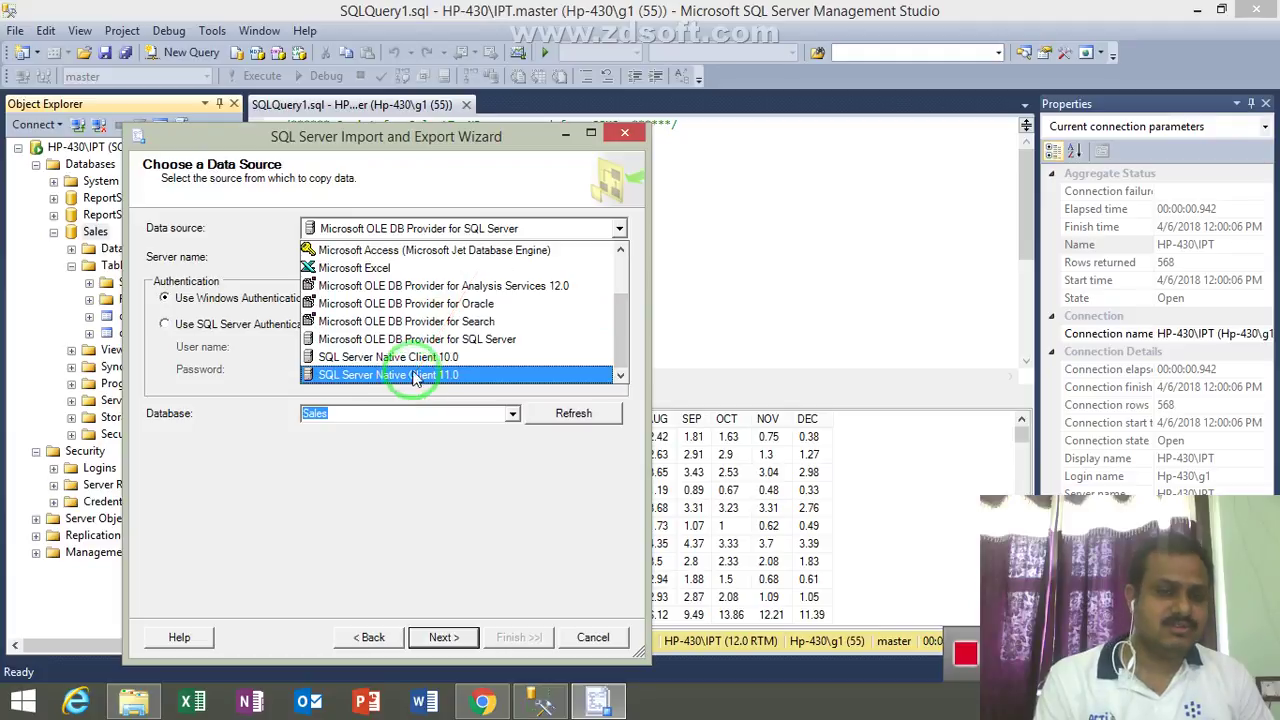
pyautogui.click(427, 340)
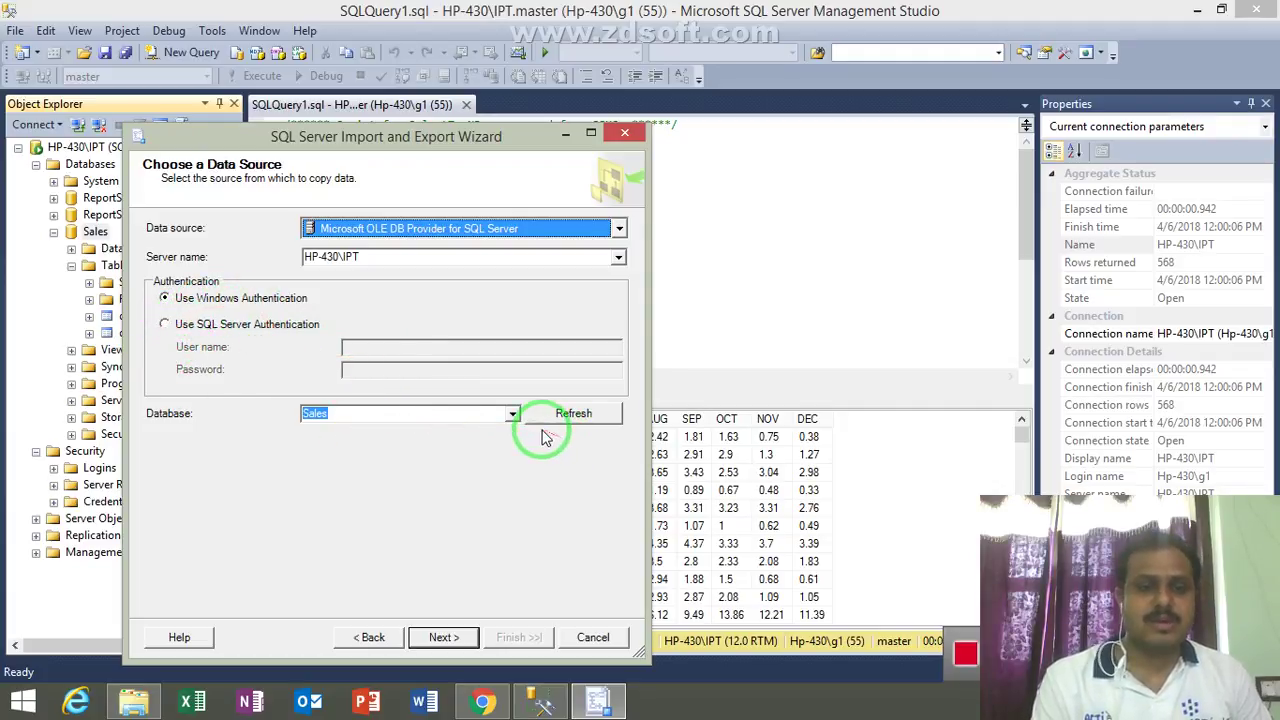
# Keep Sales as the source database and continue to the destination settings
pyautogui.click(512, 413)
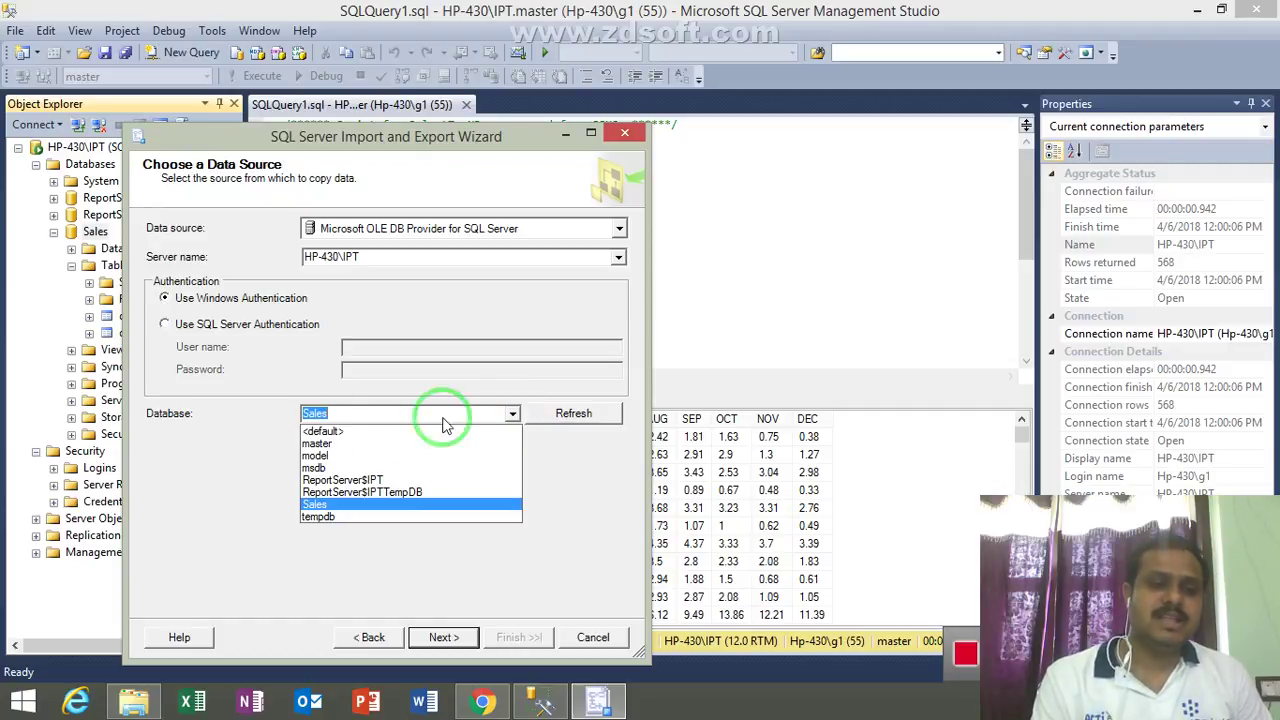
pyautogui.click(168, 432)
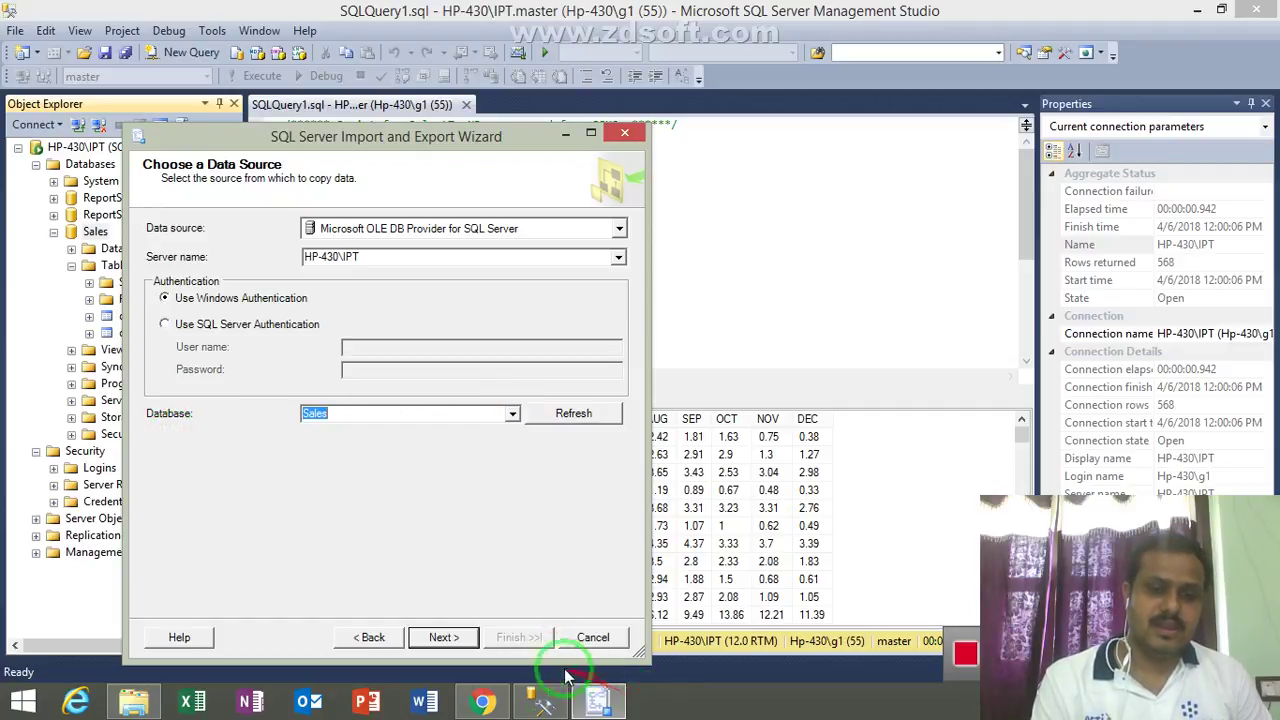
pyautogui.click(444, 637)
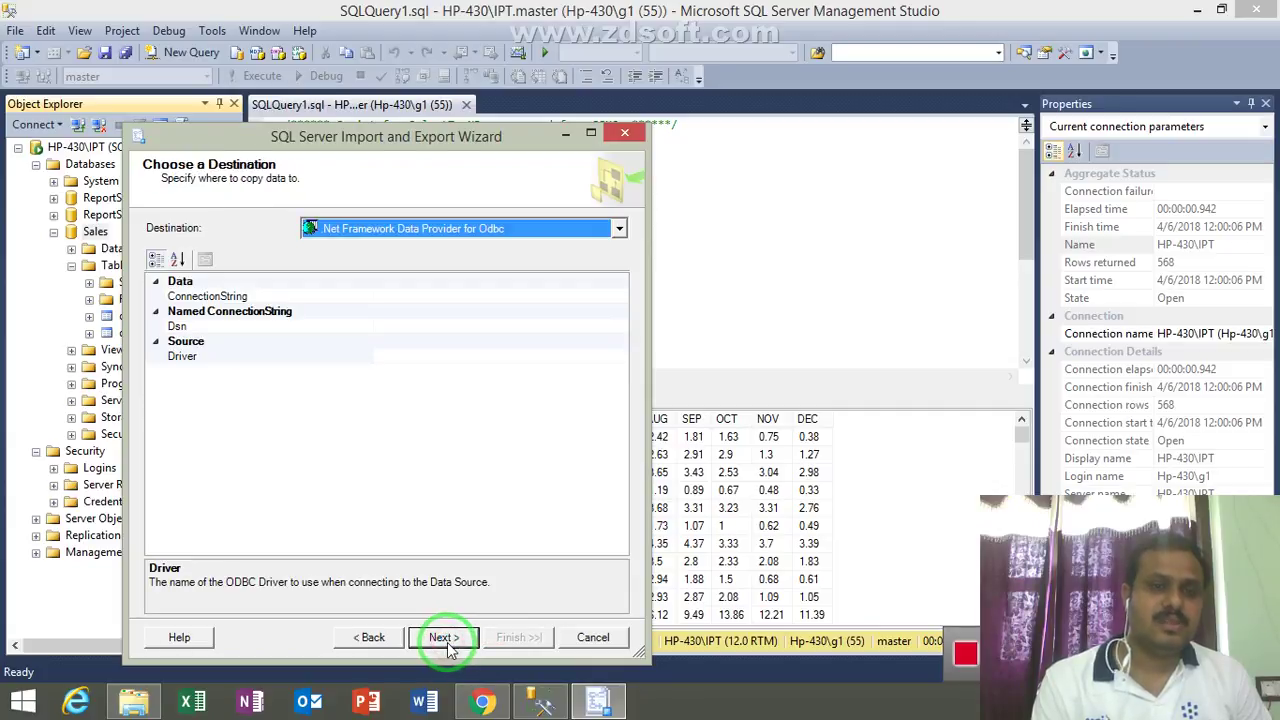
# Set the destination to Microsoft Excel with the desktop file ExData.xls, keep column names in the first row, and continue to the copy options
pyautogui.click(352, 229)
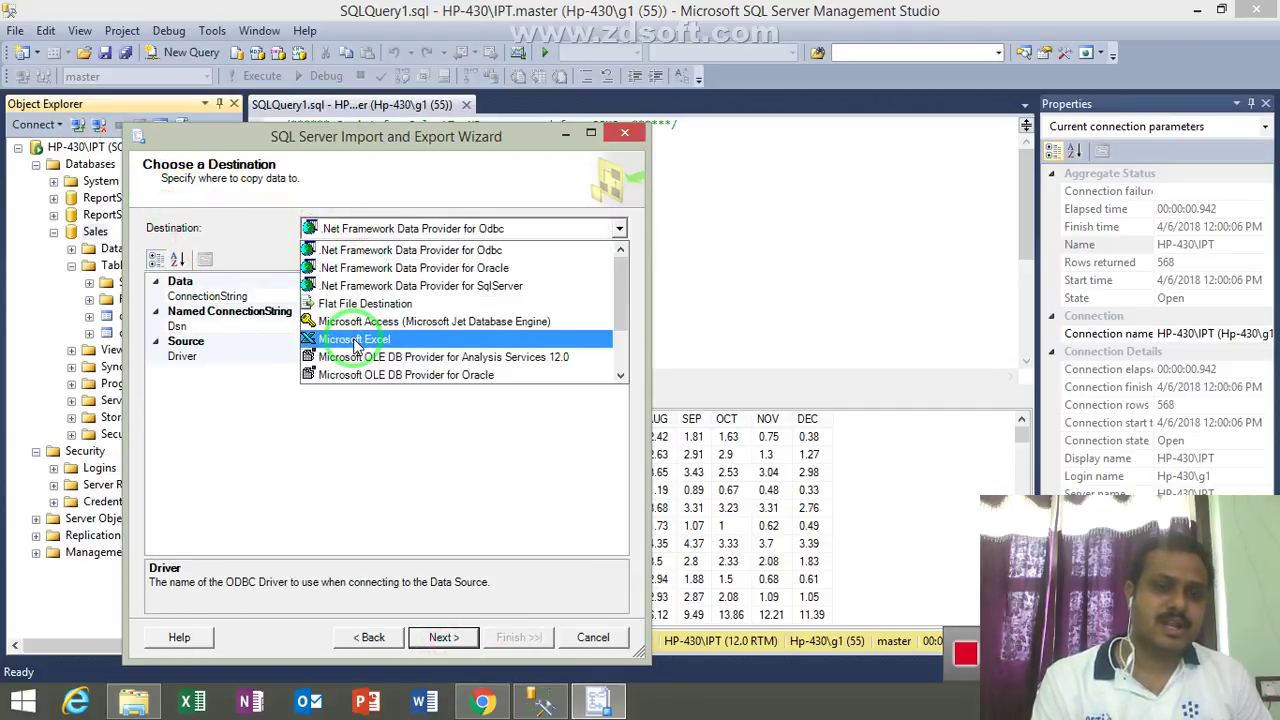
pyautogui.click(355, 340)
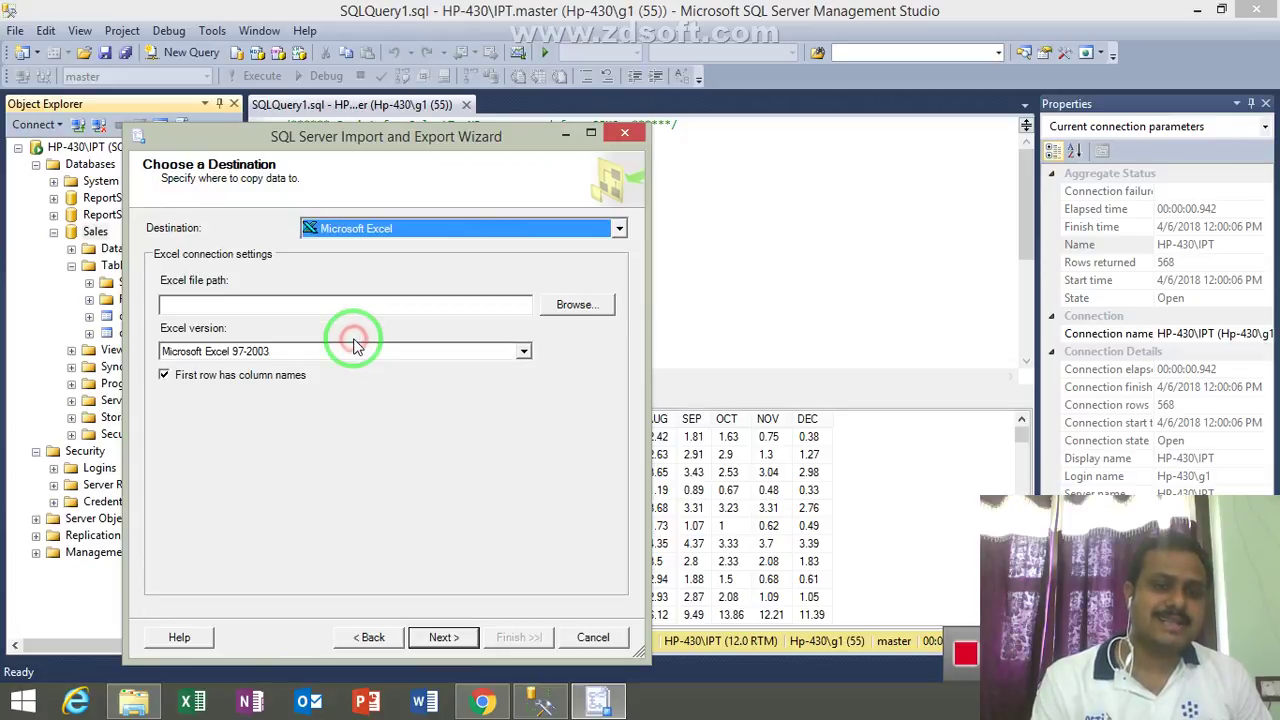
pyautogui.click(577, 304)
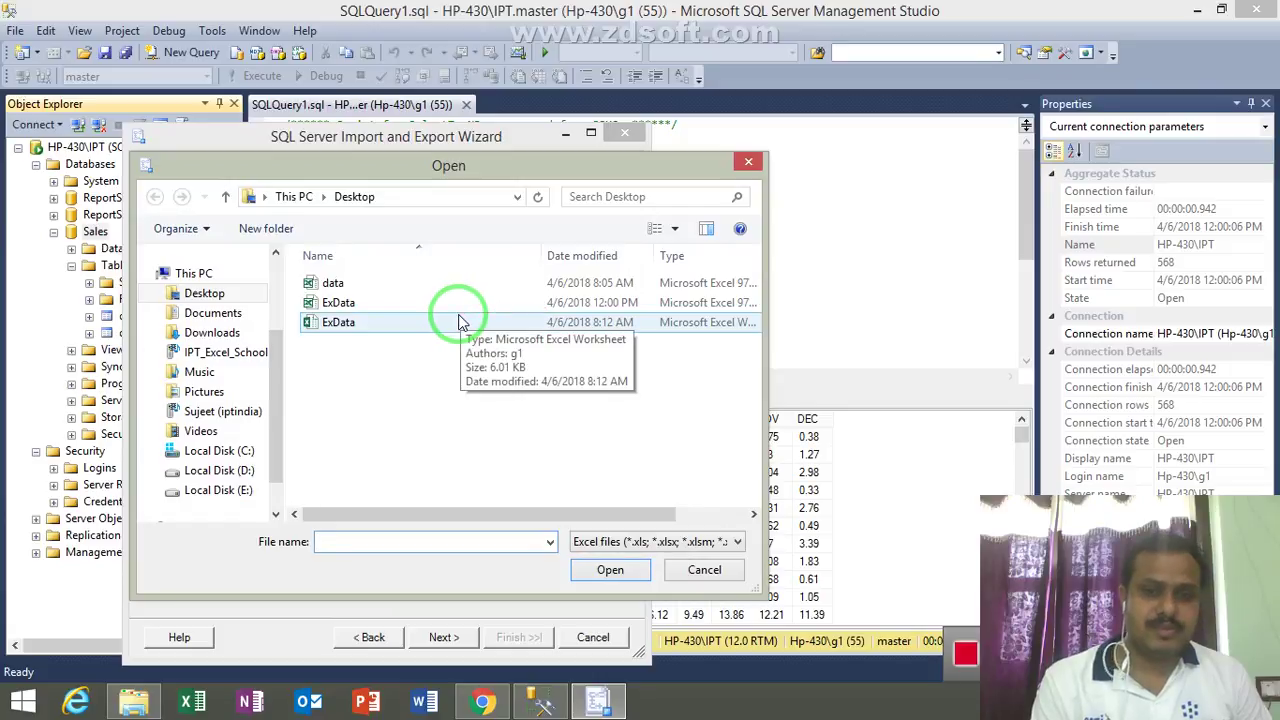
pyautogui.click(465, 303)
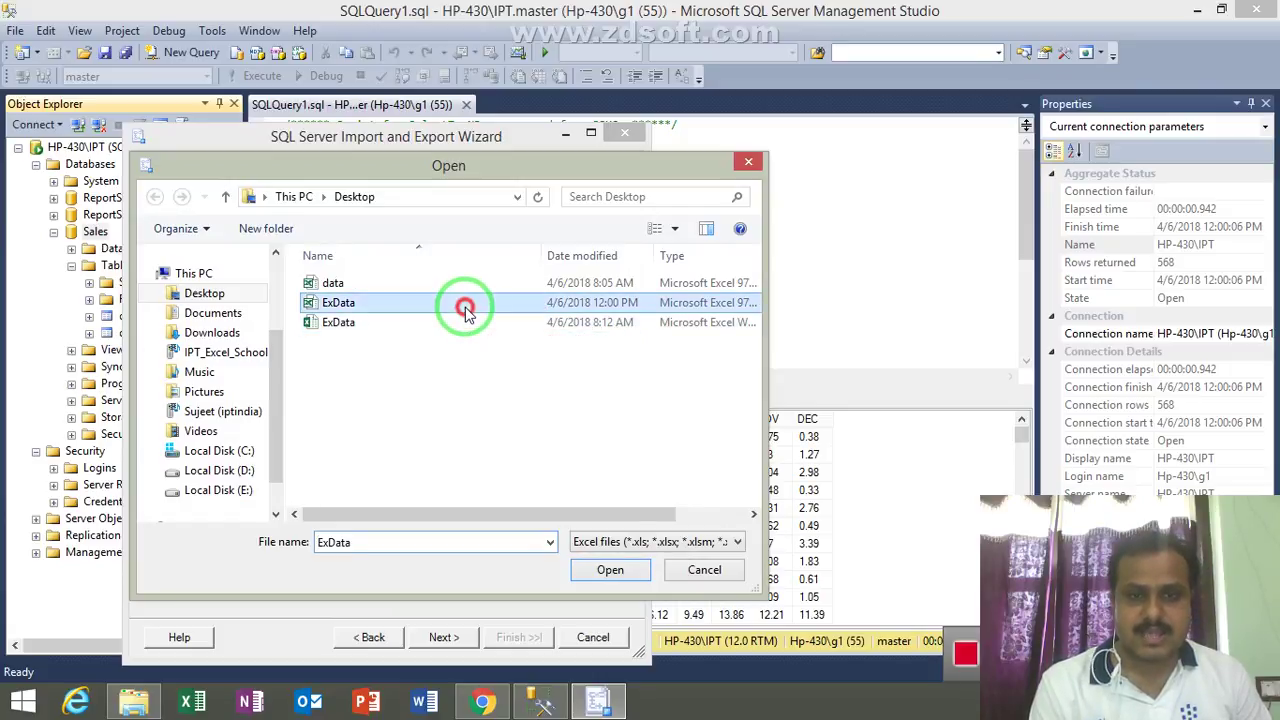
pyautogui.click(617, 573)
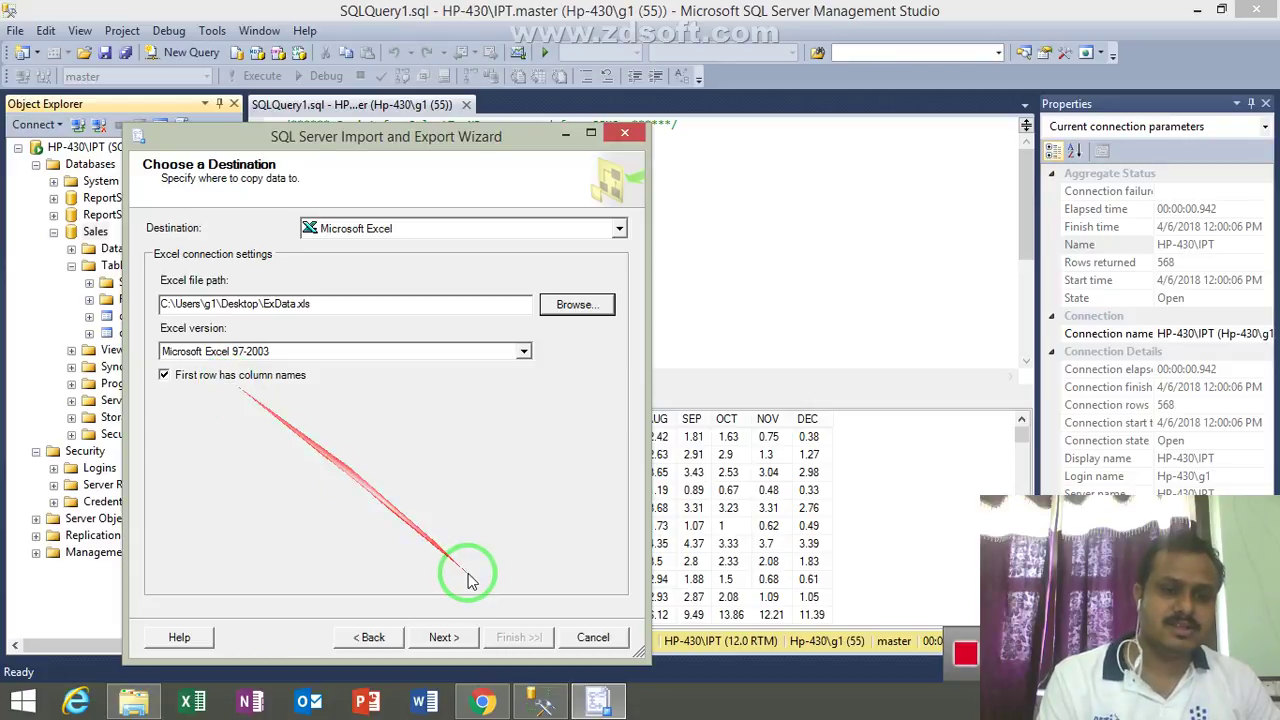
pyautogui.click(443, 638)
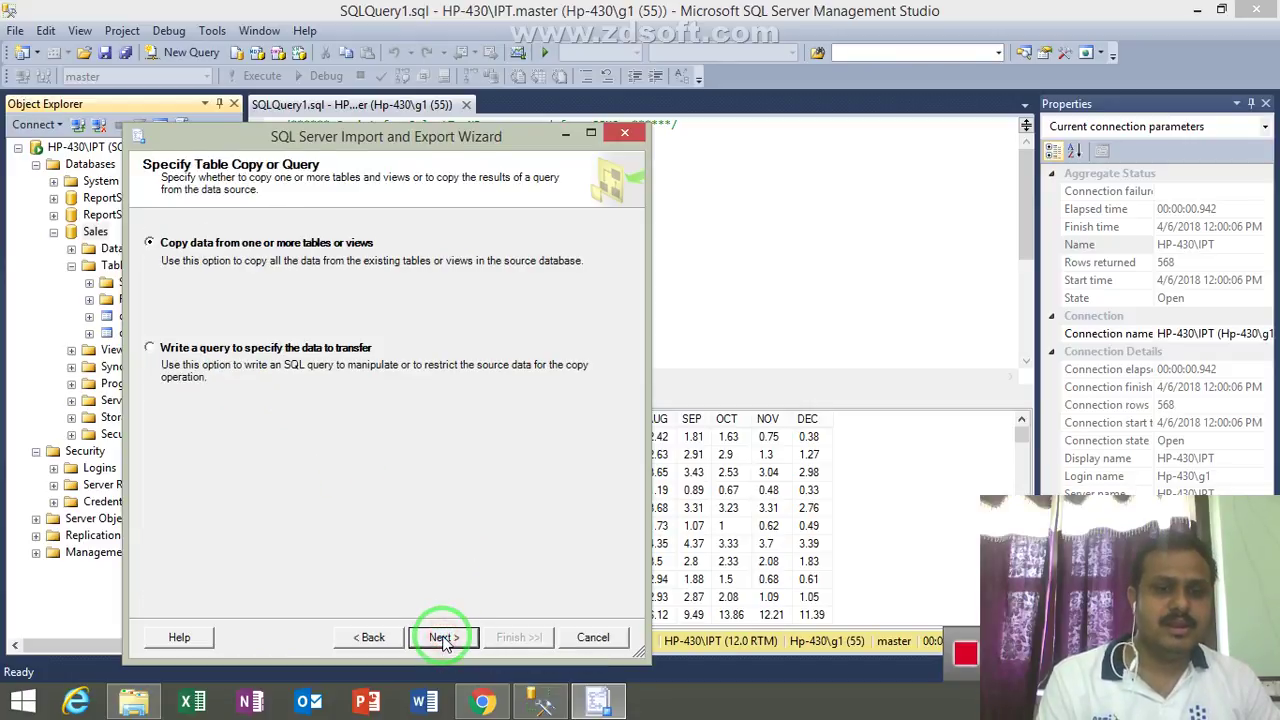
# Keep the option to copy data from tables or views, and select the [dbo].[Sheet1$] table for export, continuing to the data type mapping
pyautogui.click(163, 248)
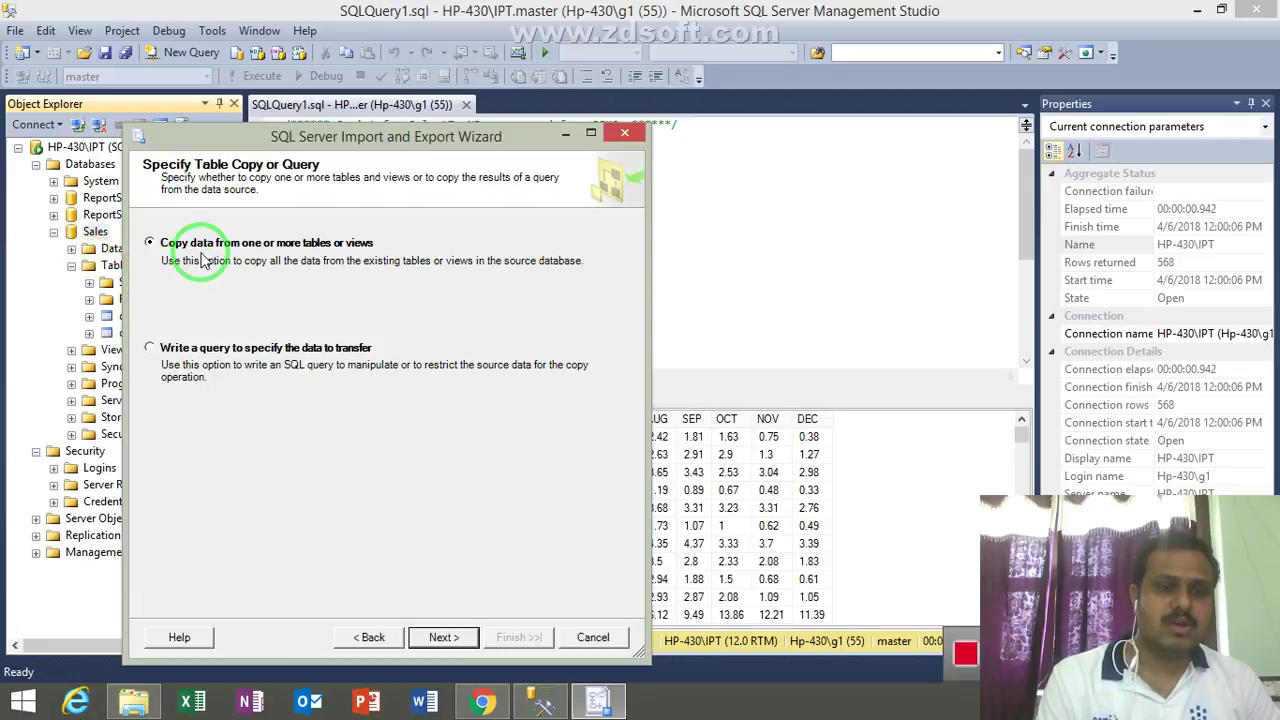
pyautogui.click(240, 255)
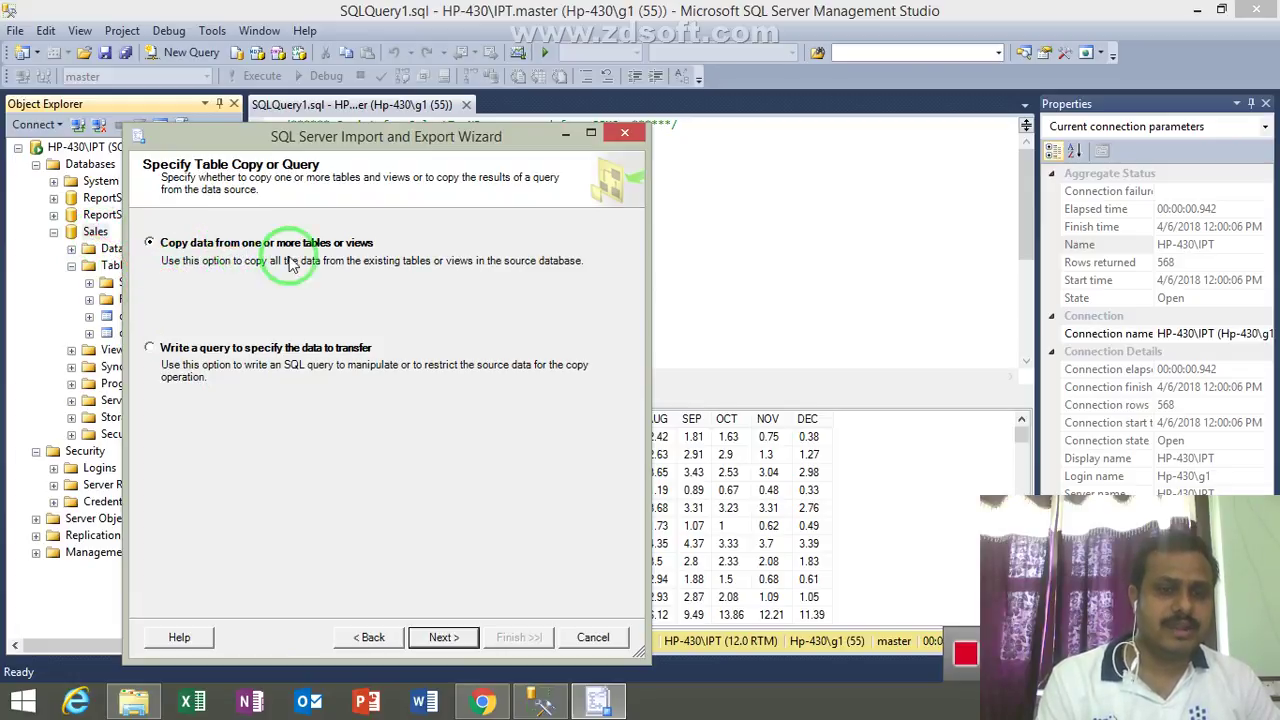
pyautogui.click(437, 638)
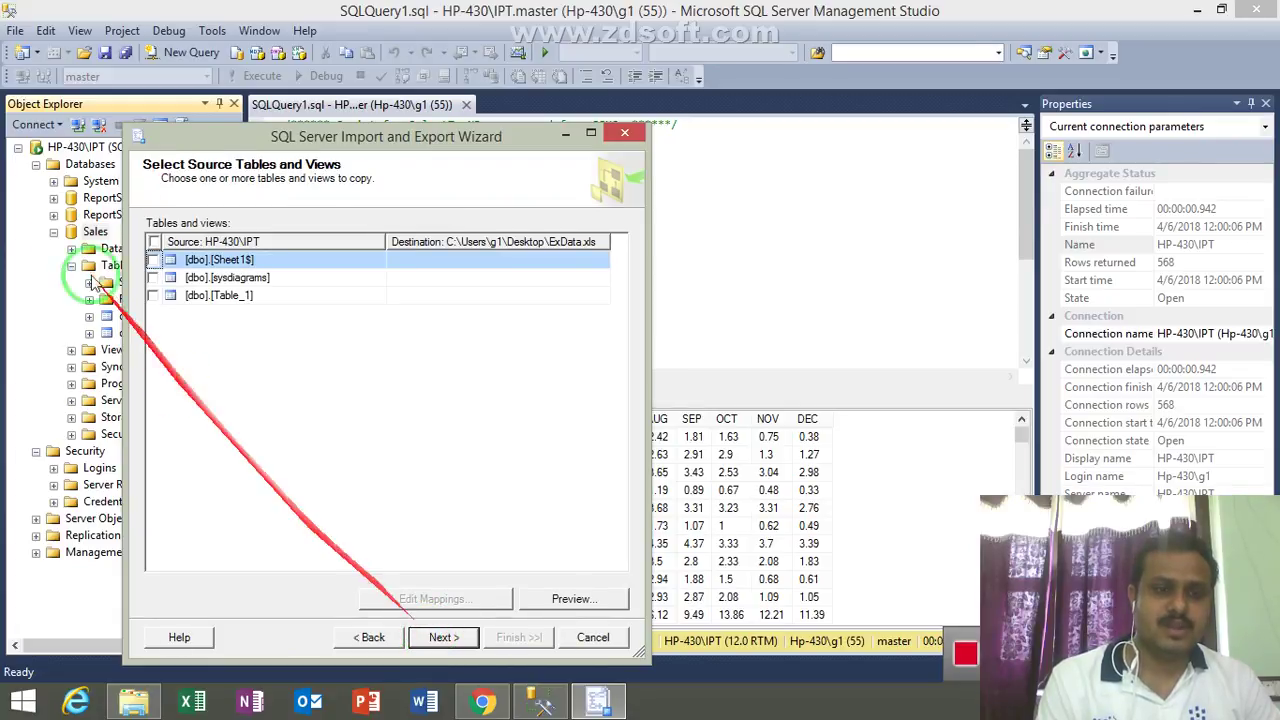
pyautogui.click(152, 260)
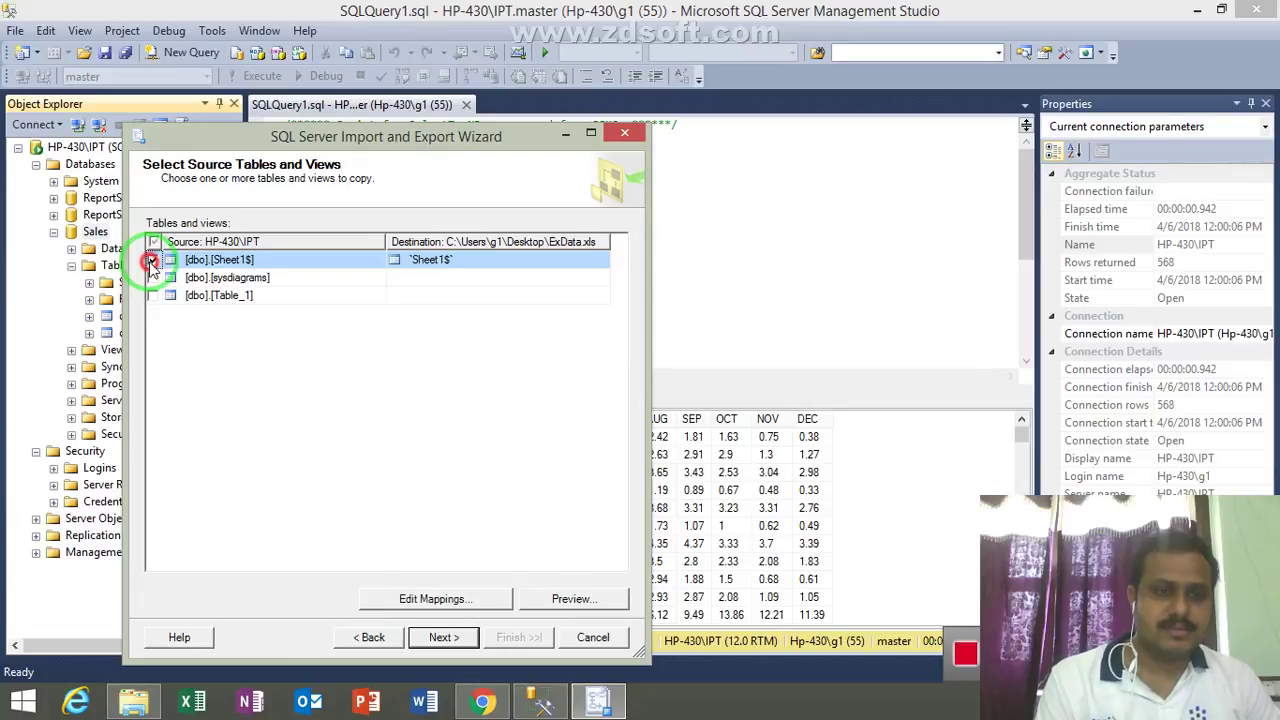
pyautogui.click(440, 637)
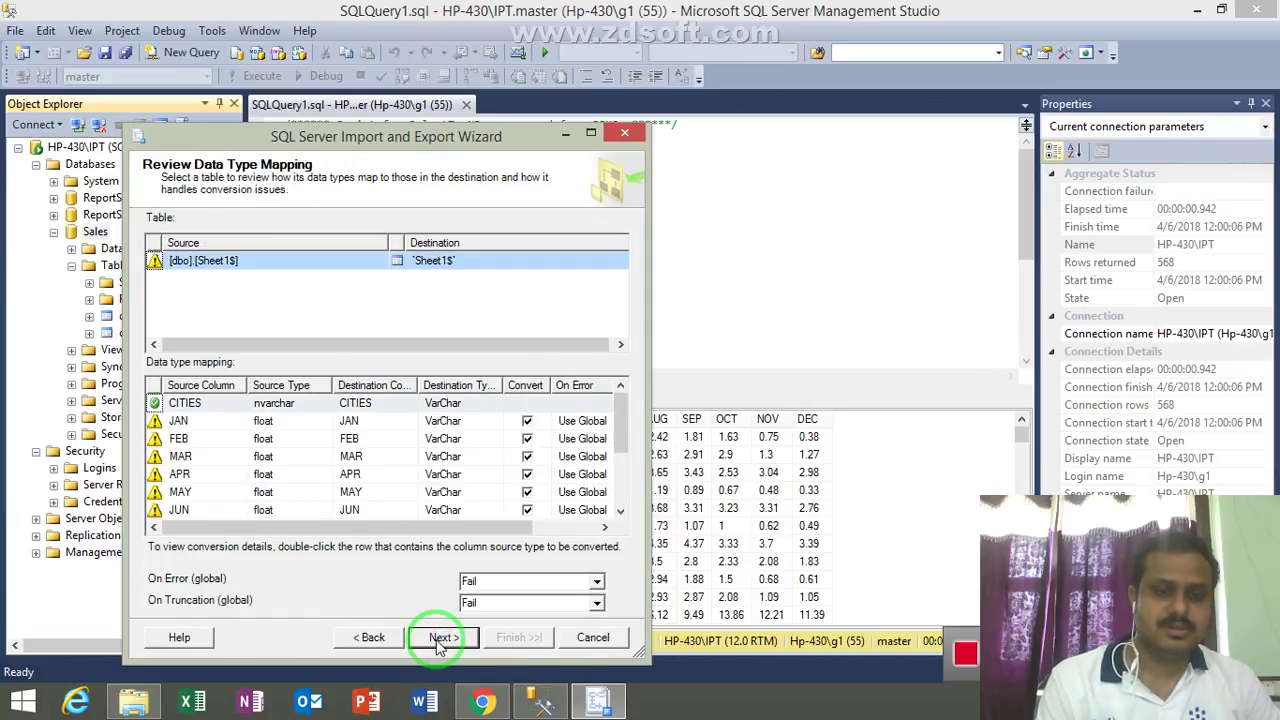
# Turn off data type conversion for the JAN, FEB and MAR columns
pyautogui.click(166, 440)
pyautogui.click(175, 422)
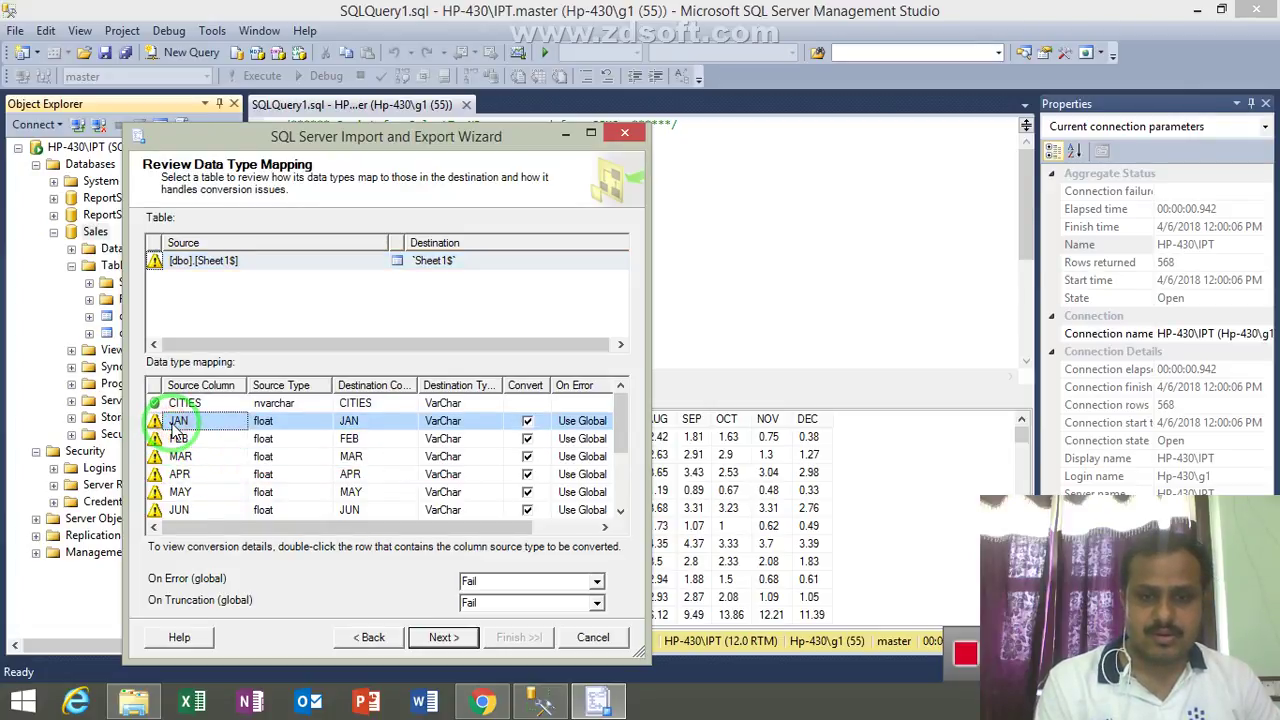
pyautogui.click(176, 439)
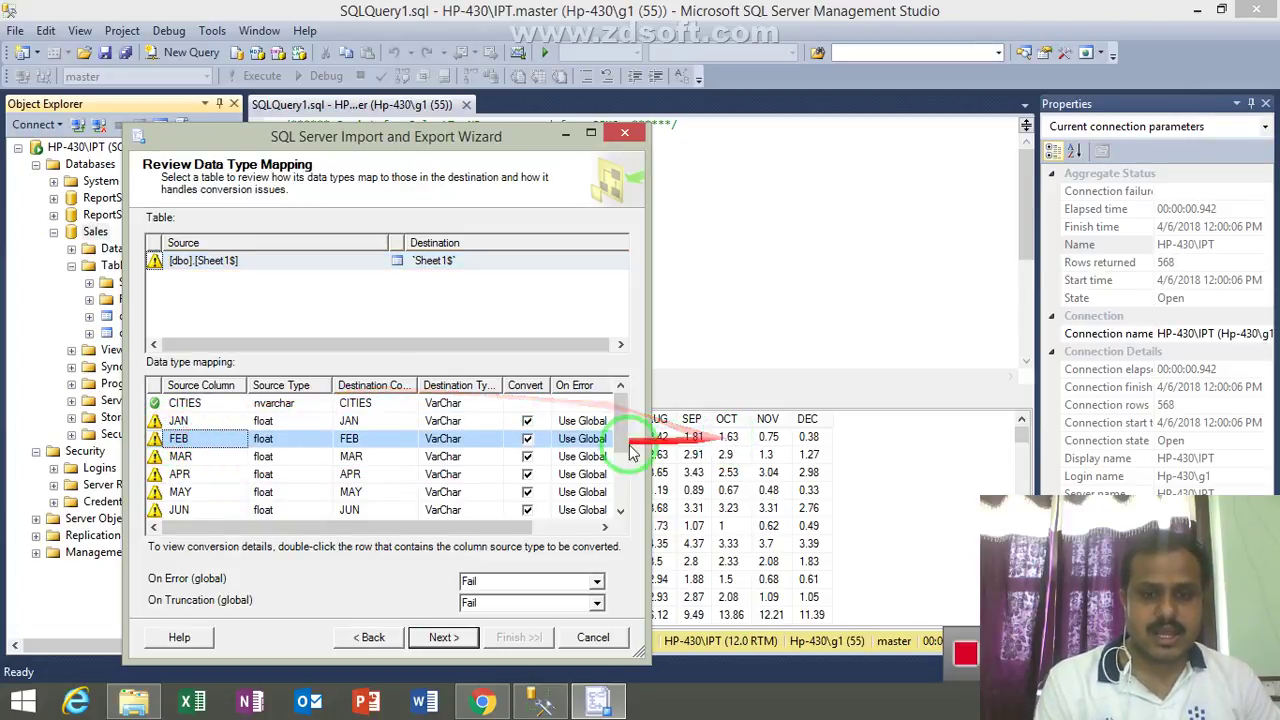
pyautogui.click(527, 421)
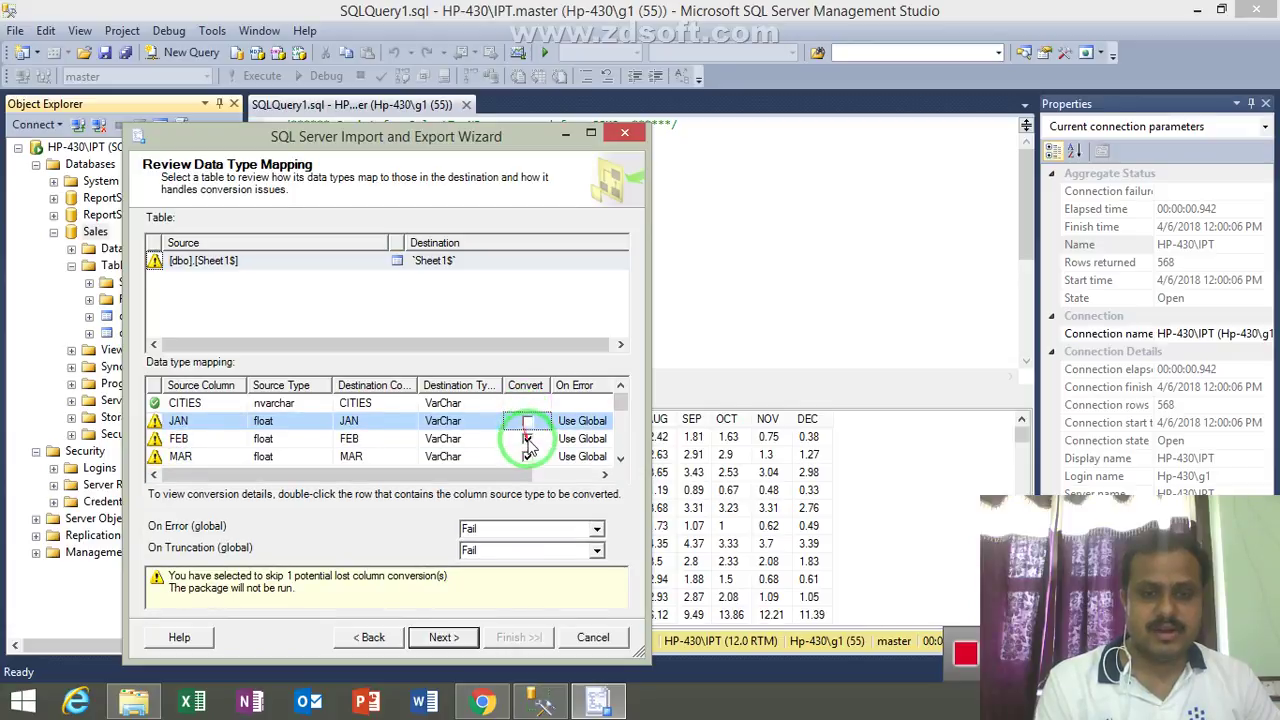
pyautogui.click(527, 440)
pyautogui.click(527, 457)
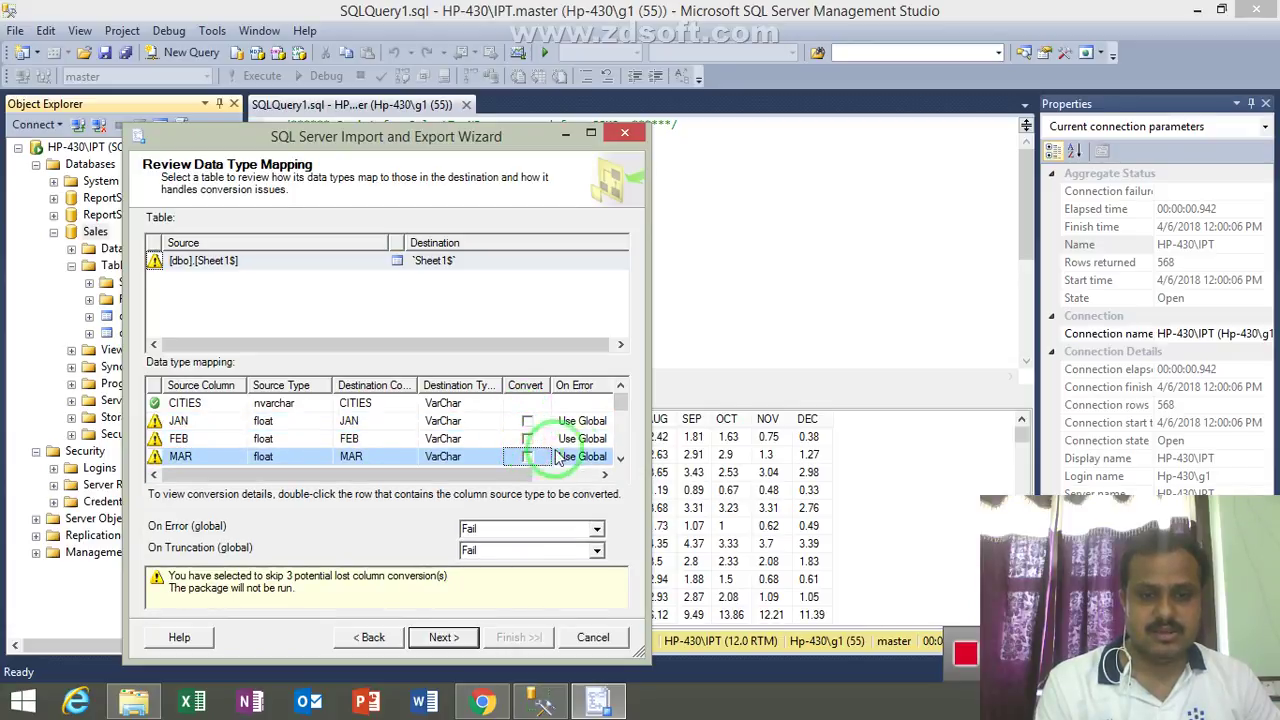
# Turn off data type conversion for the APR, MAY and JUN columns and continue to the Run Package page
pyautogui.click(620, 457)
pyautogui.click(620, 457)
pyautogui.click(620, 457)
pyautogui.click(620, 457)
pyautogui.click(620, 457)
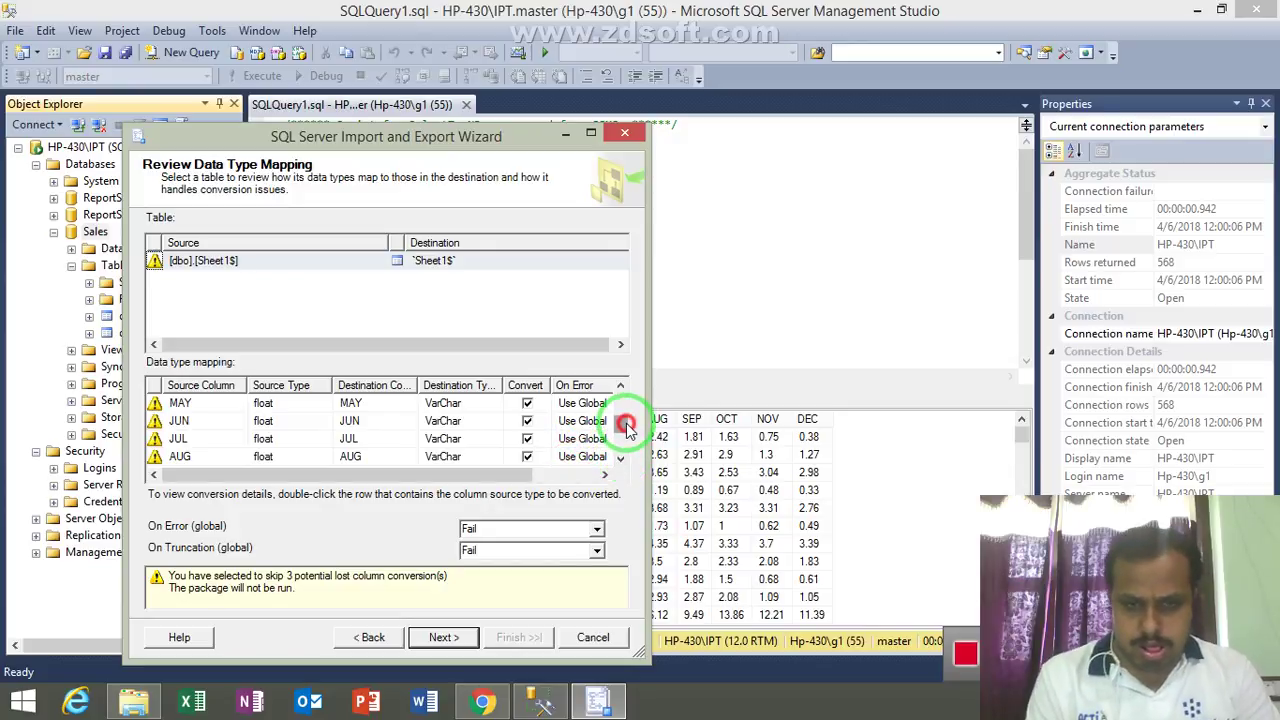
pyautogui.scroll(1, 625, 425)
pyautogui.click(527, 439)
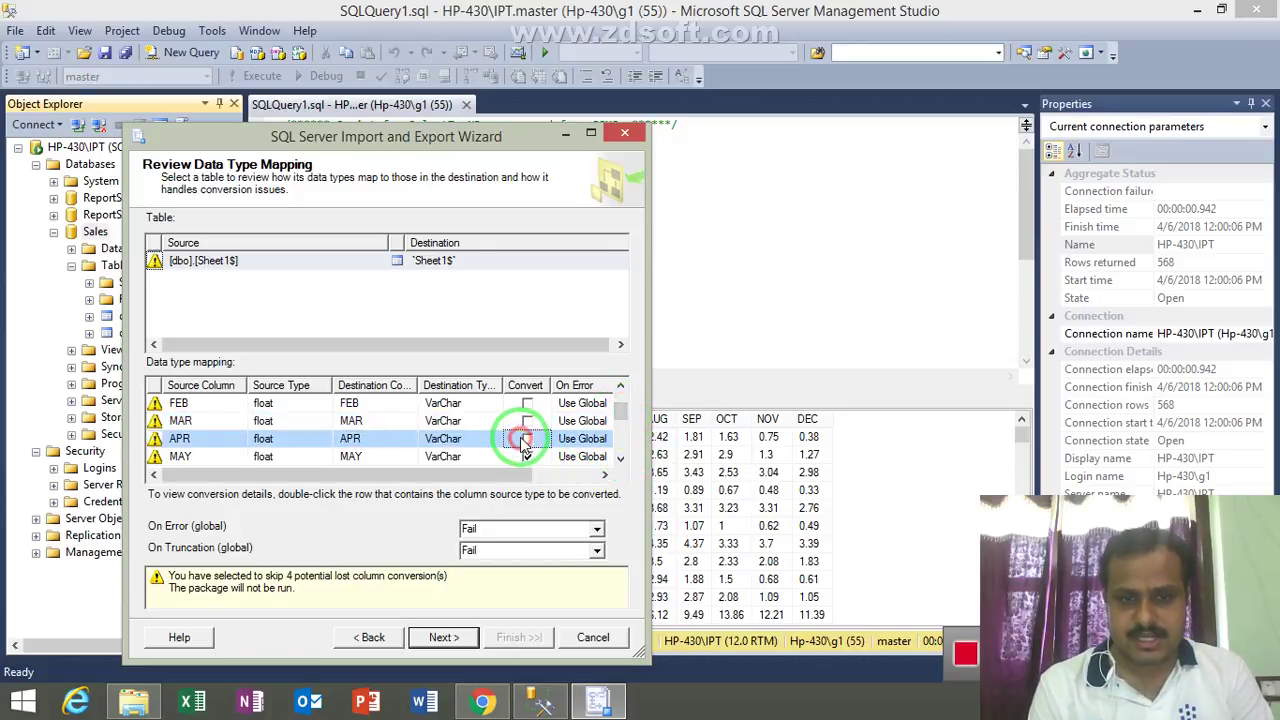
pyautogui.press('Down')
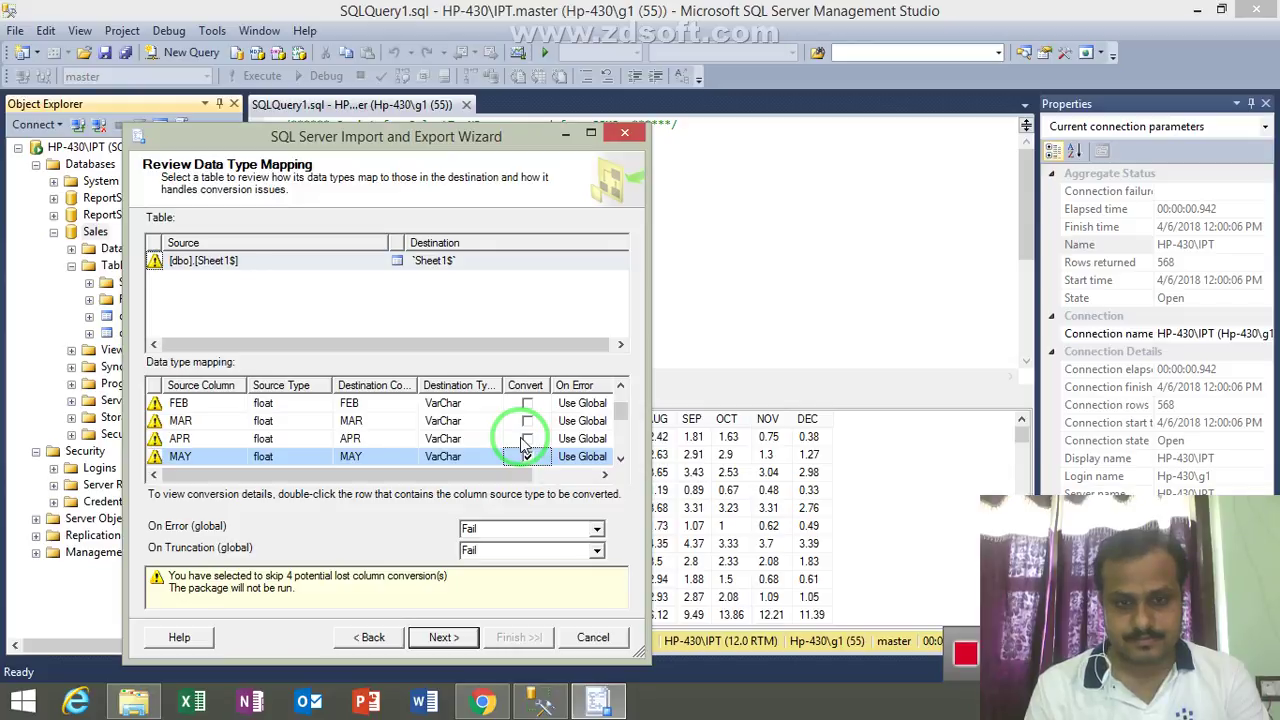
pyautogui.press('Down')
pyautogui.press('Up')
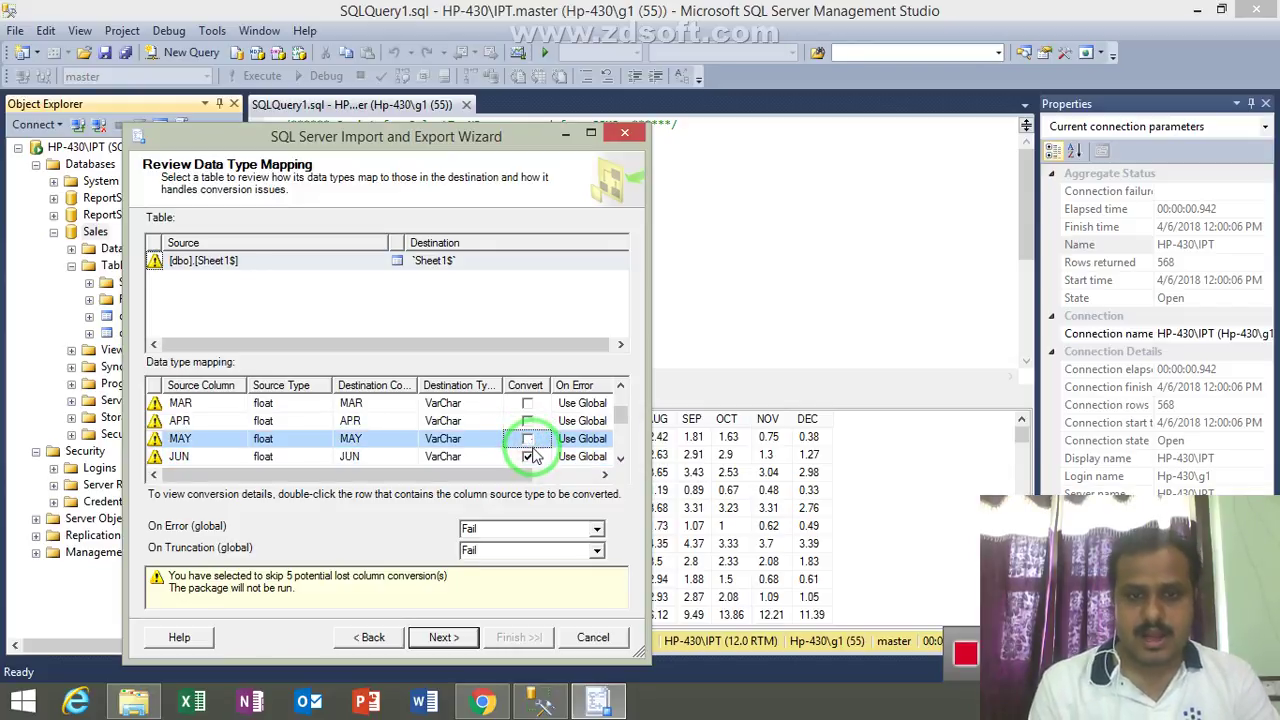
pyautogui.click(527, 456)
pyautogui.moveTo(641, 422); pyautogui.dragTo(615, 452)
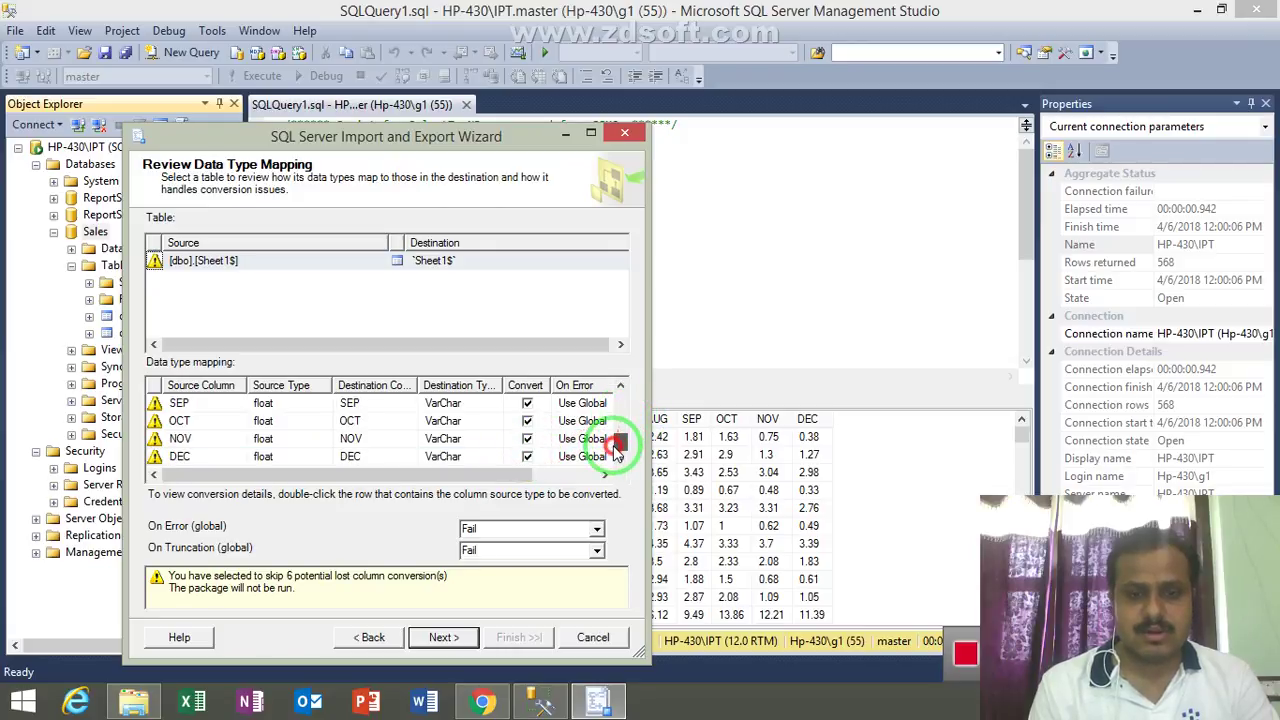
pyautogui.click(444, 638)
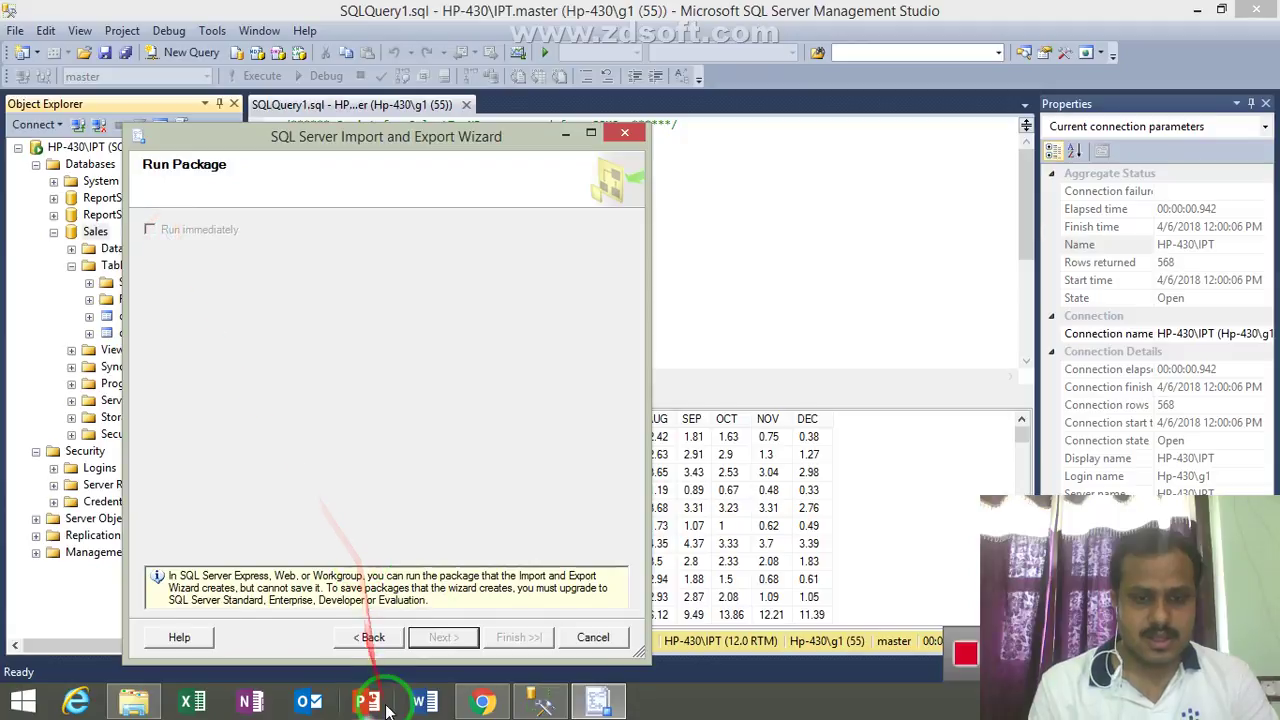
# Return to the data type mapping, turn off conversion for the JUL through DEC columns, and continue to the Run Package page
pyautogui.click(373, 638)
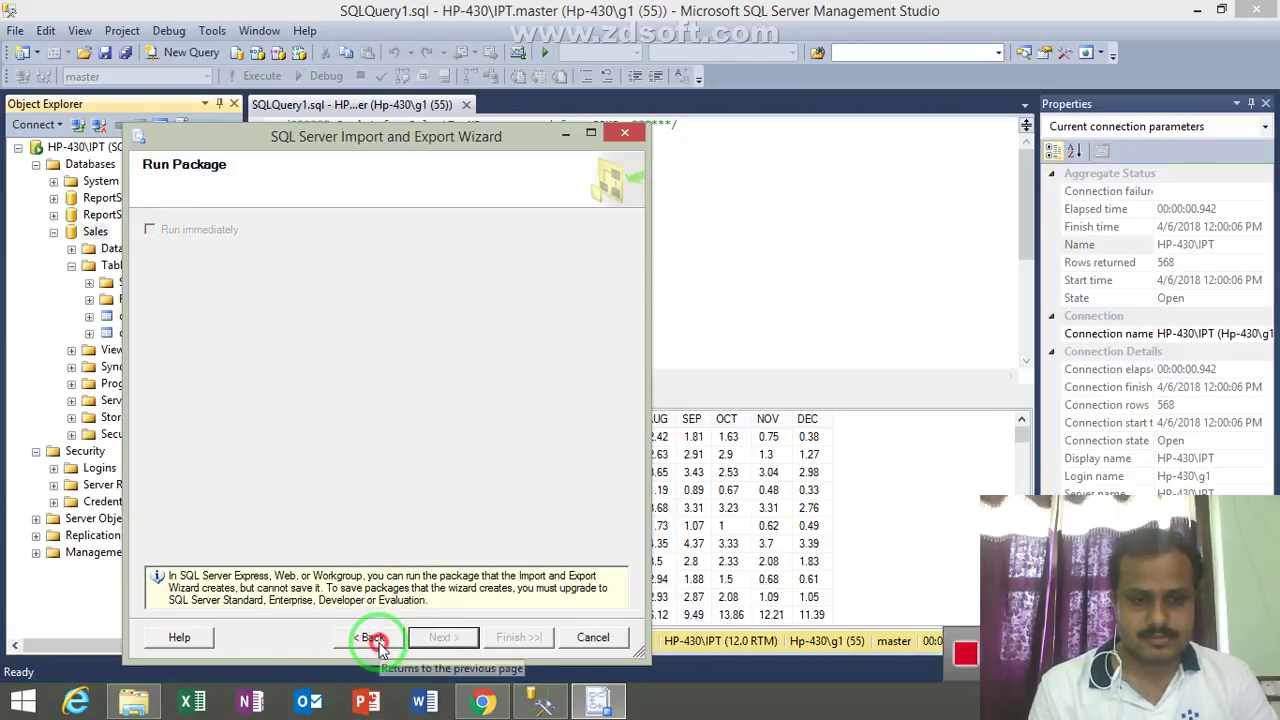
pyautogui.click(526, 421)
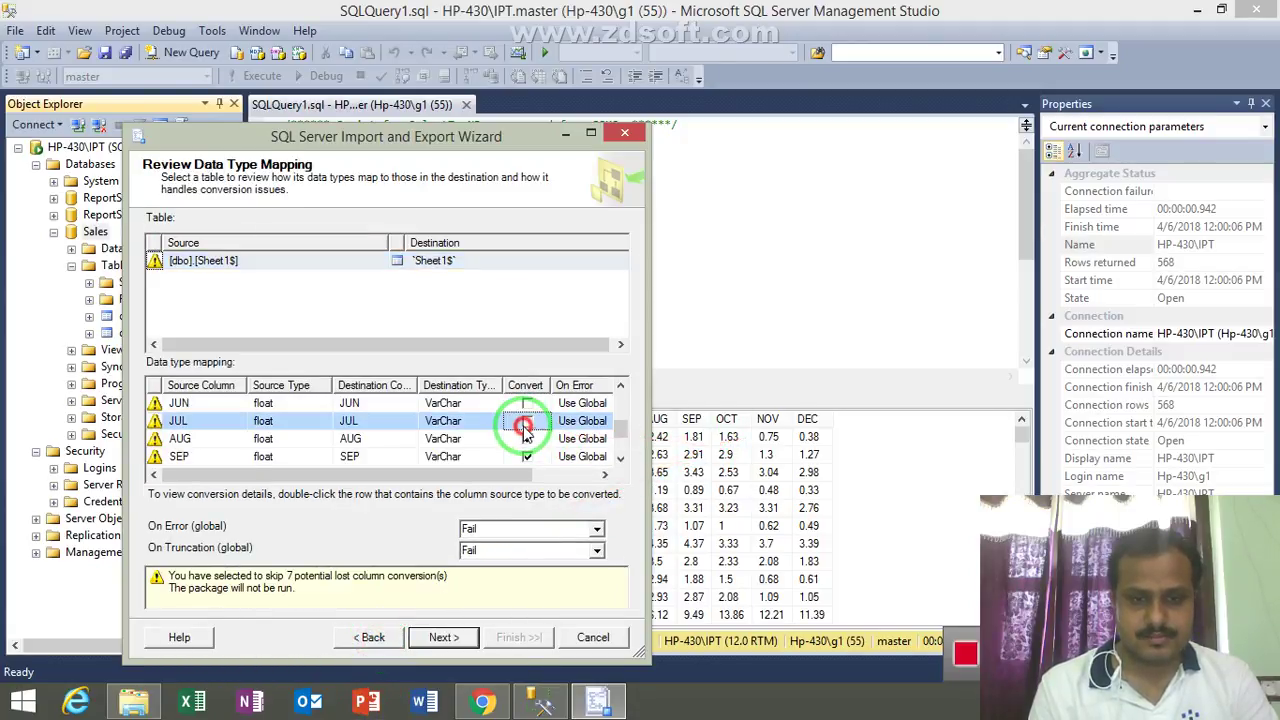
pyautogui.click(527, 438)
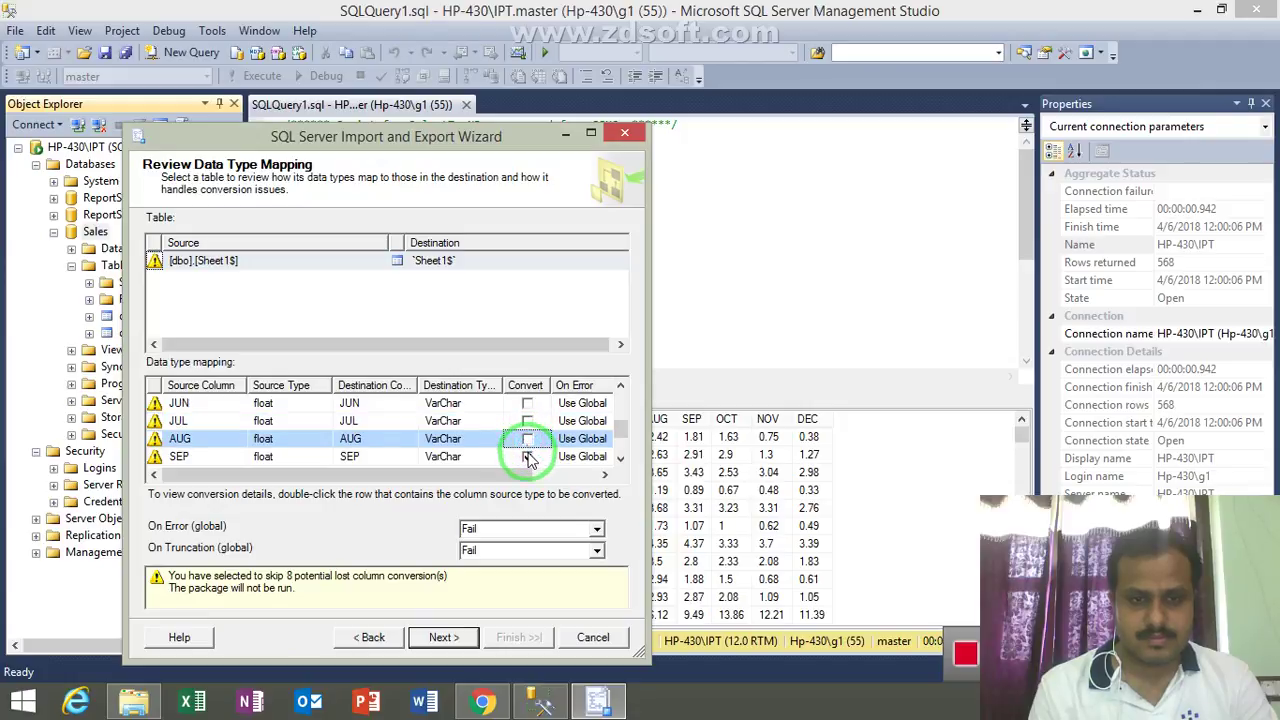
pyautogui.click(527, 456)
pyautogui.click(620, 458)
pyautogui.click(620, 458)
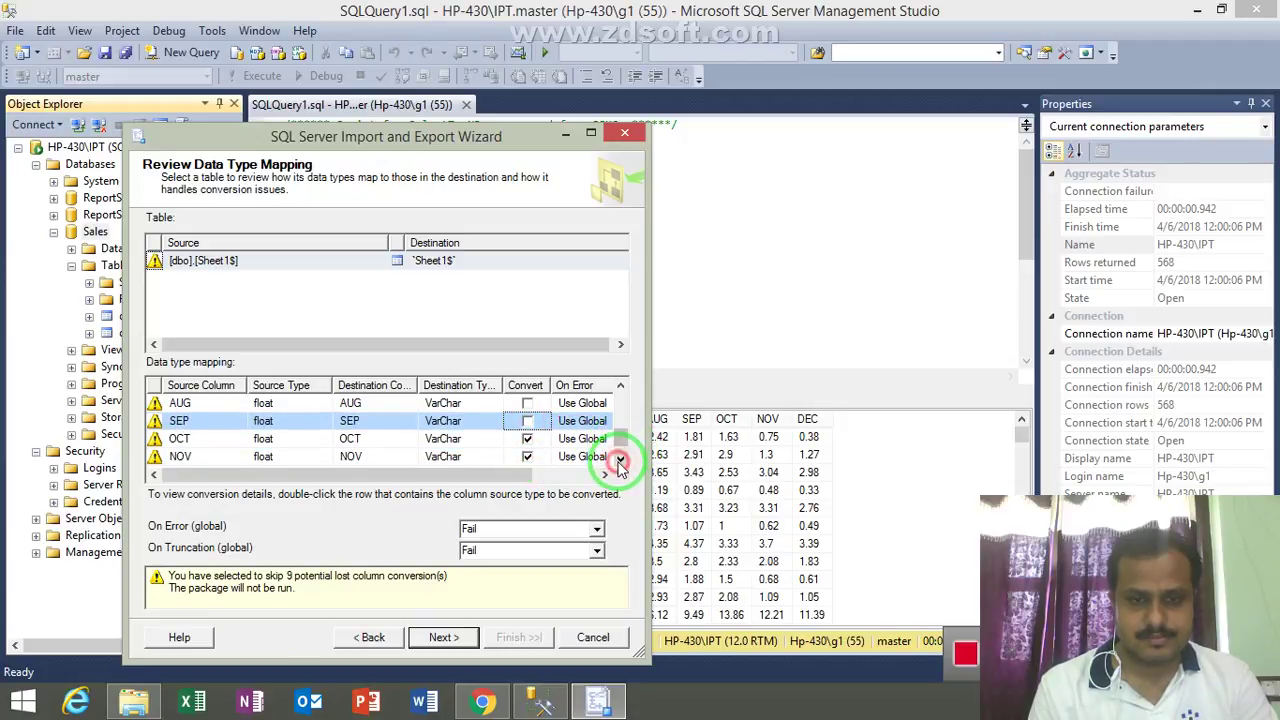
pyautogui.click(620, 458)
pyautogui.click(527, 421)
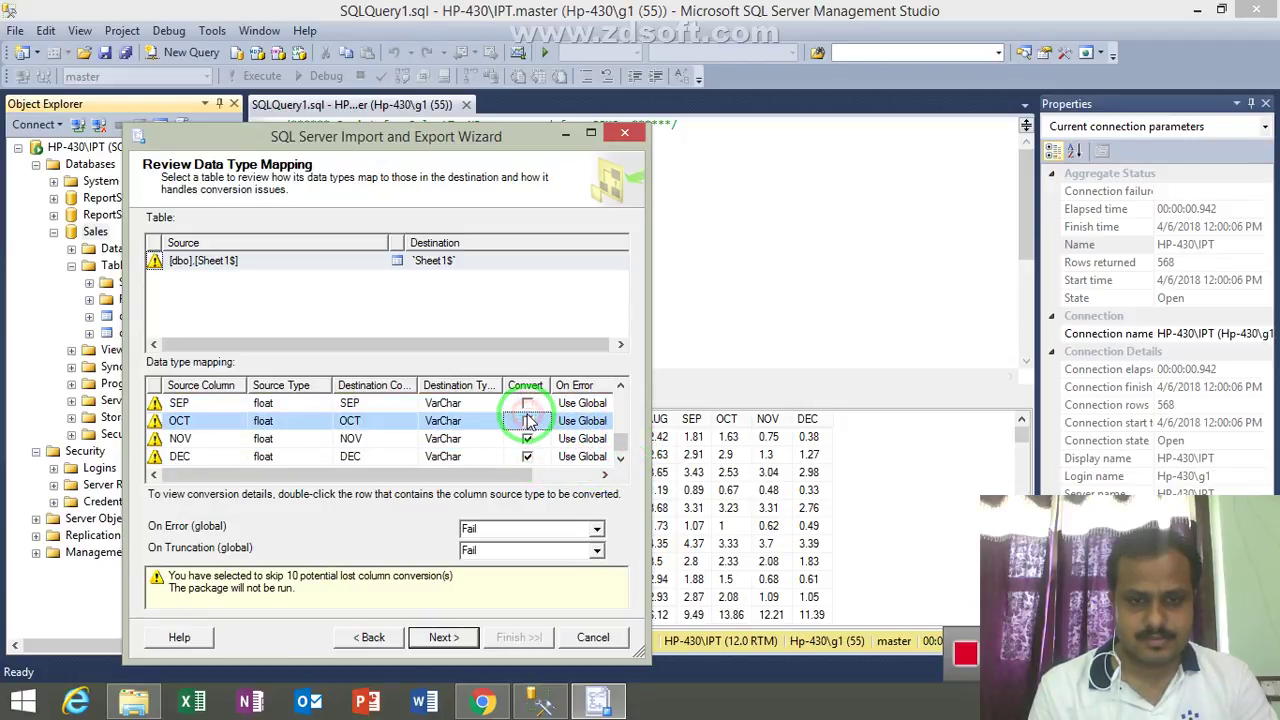
pyautogui.click(527, 438)
pyautogui.click(527, 456)
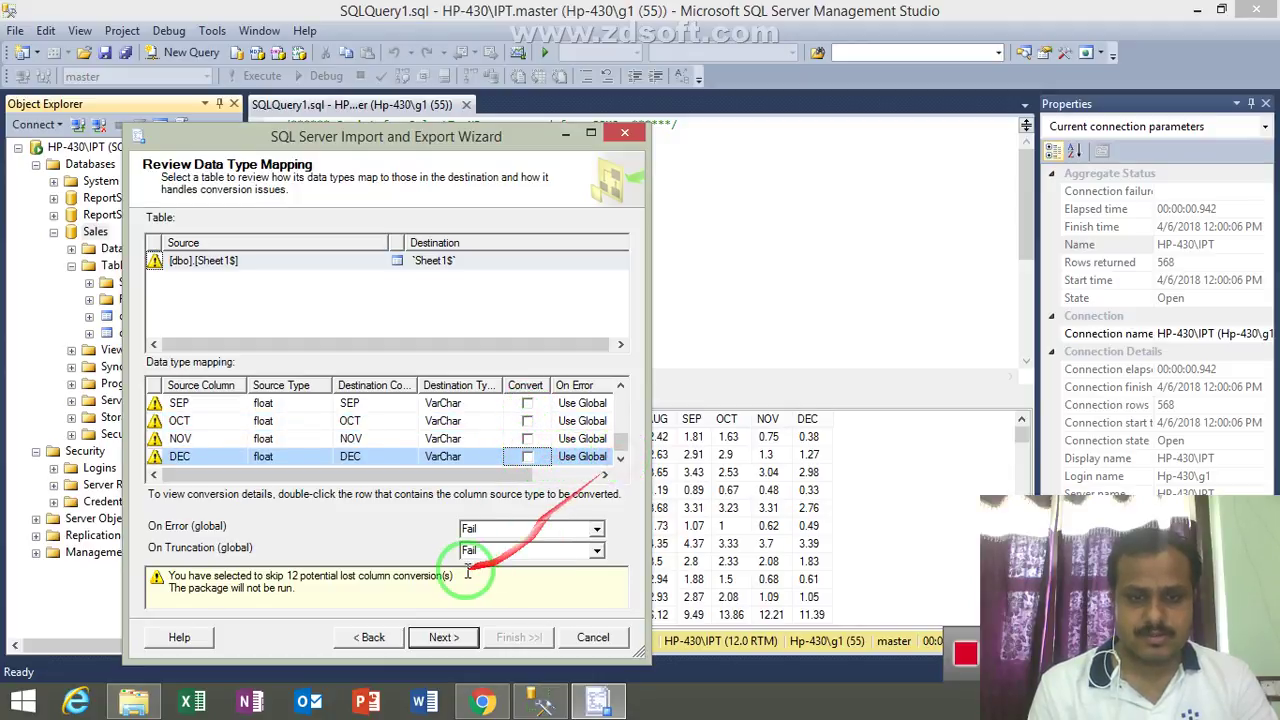
pyautogui.click(443, 638)
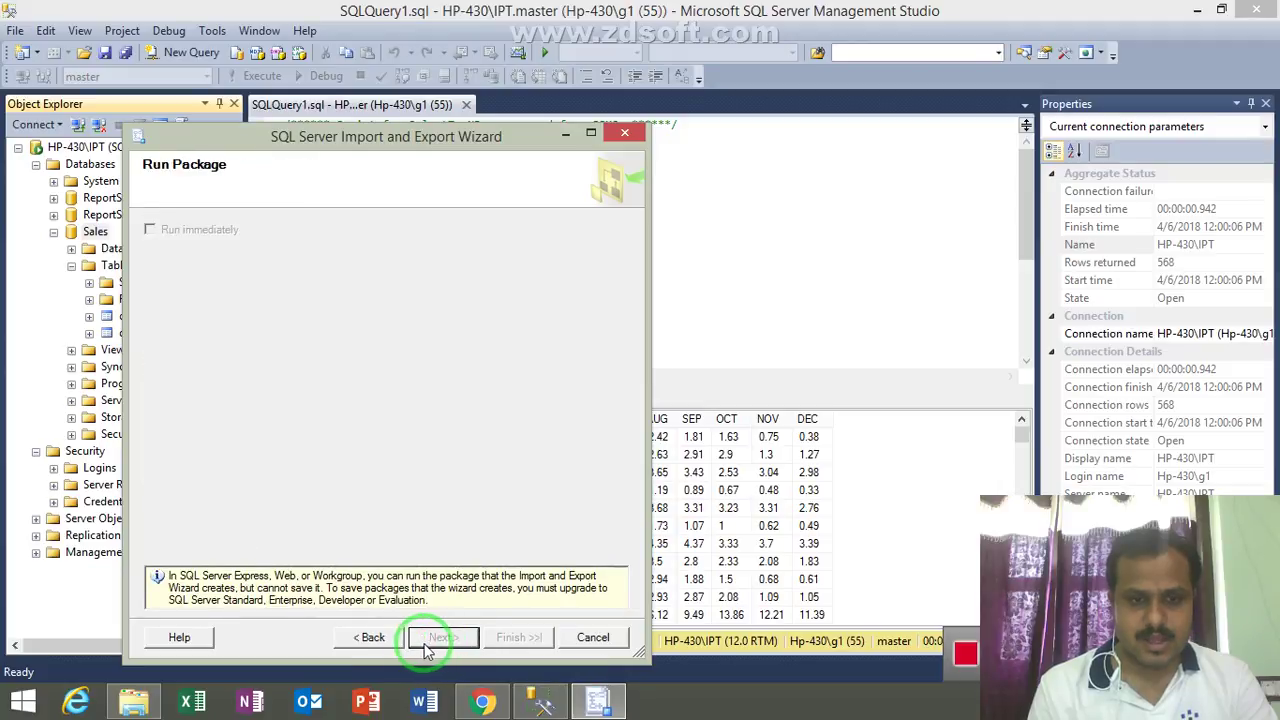
# Go back to the data type mapping, set the global On Error and On Truncation handling to Ignore, and continue
pyautogui.click(376, 637)
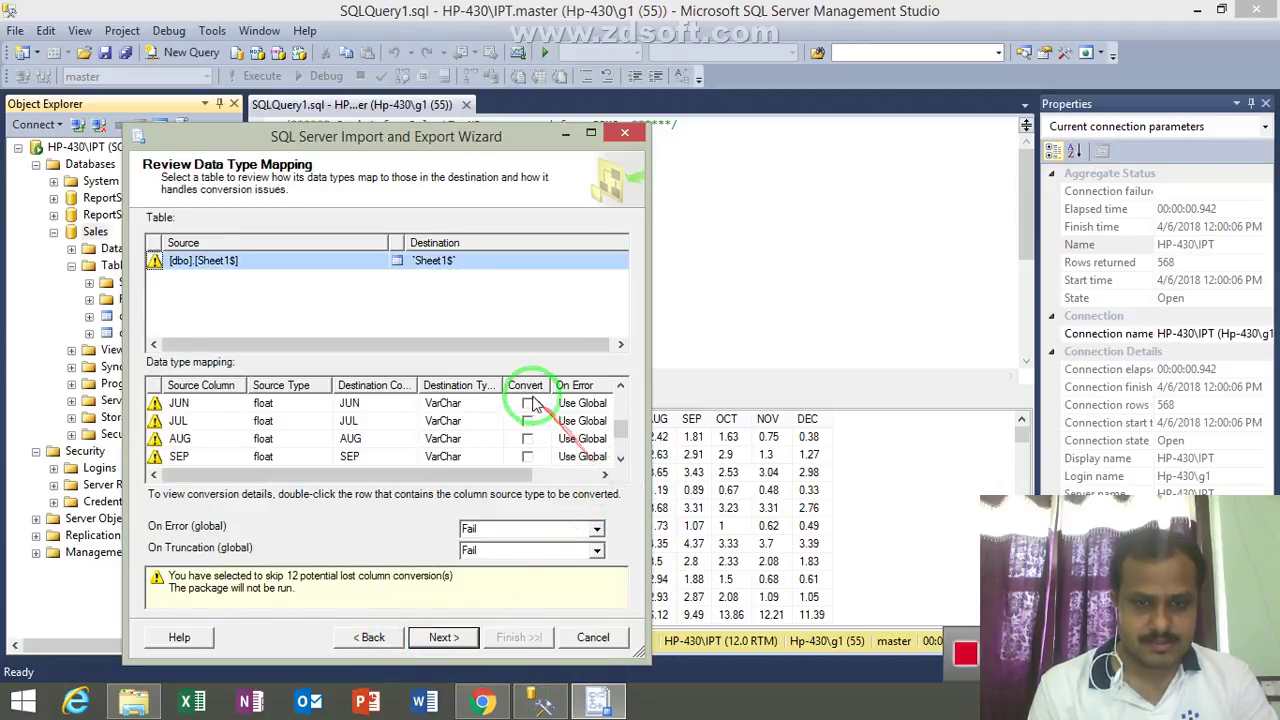
pyautogui.click(538, 529)
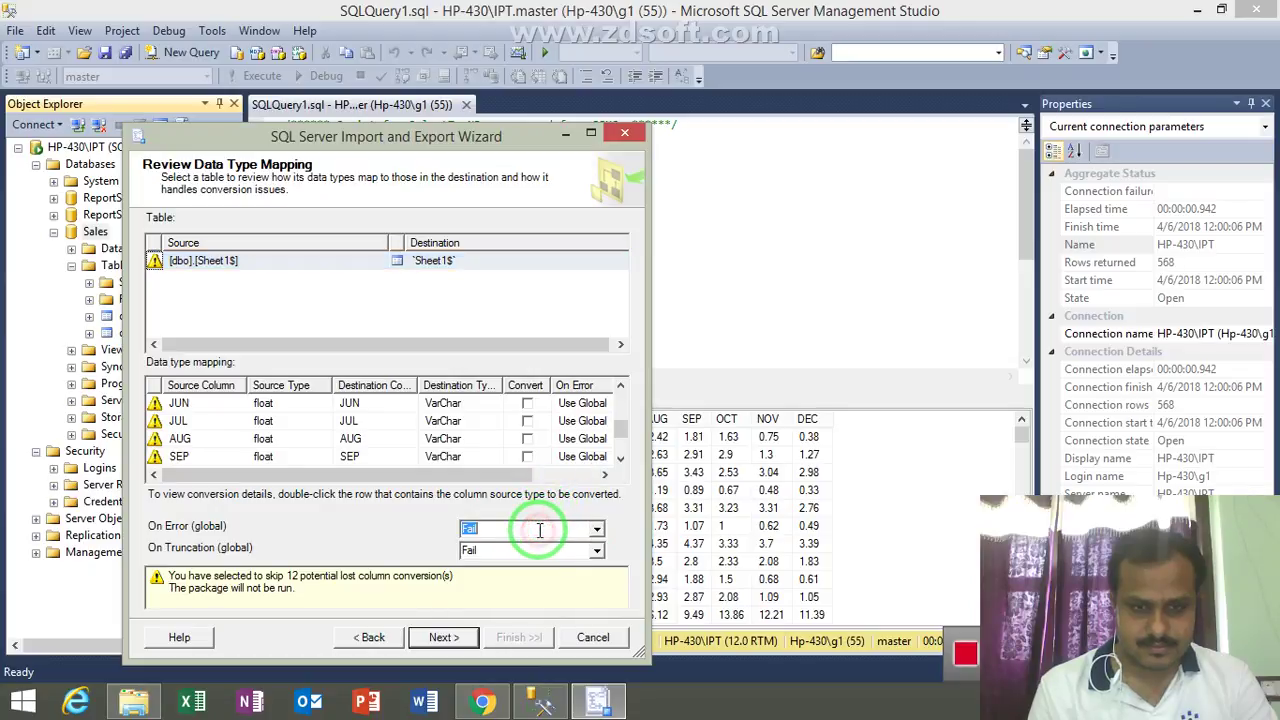
pyautogui.click(598, 530)
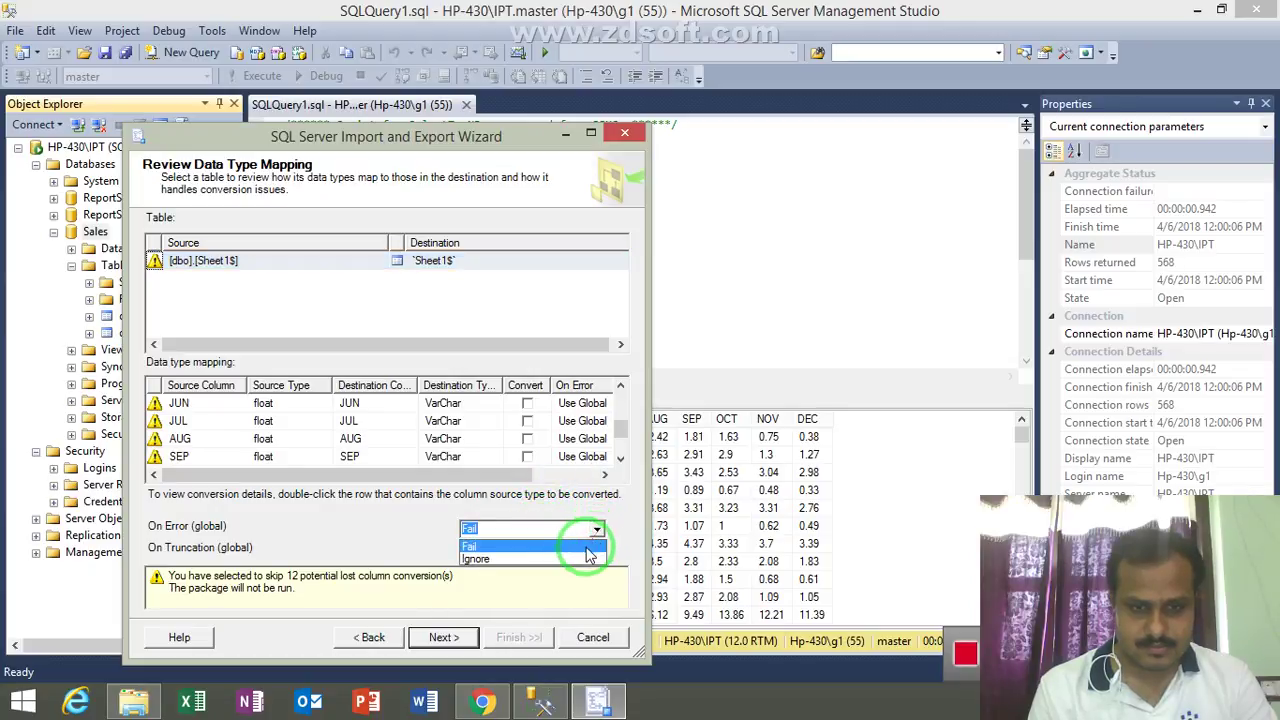
pyautogui.click(586, 558)
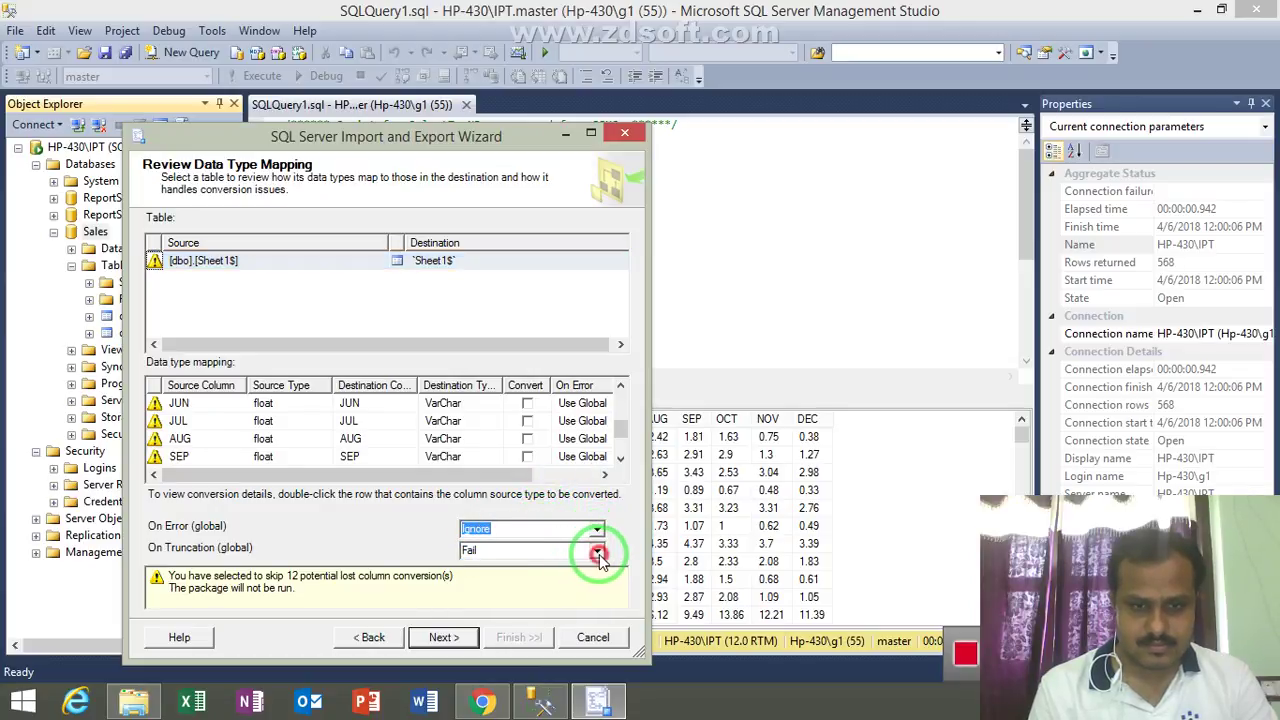
pyautogui.click(597, 555)
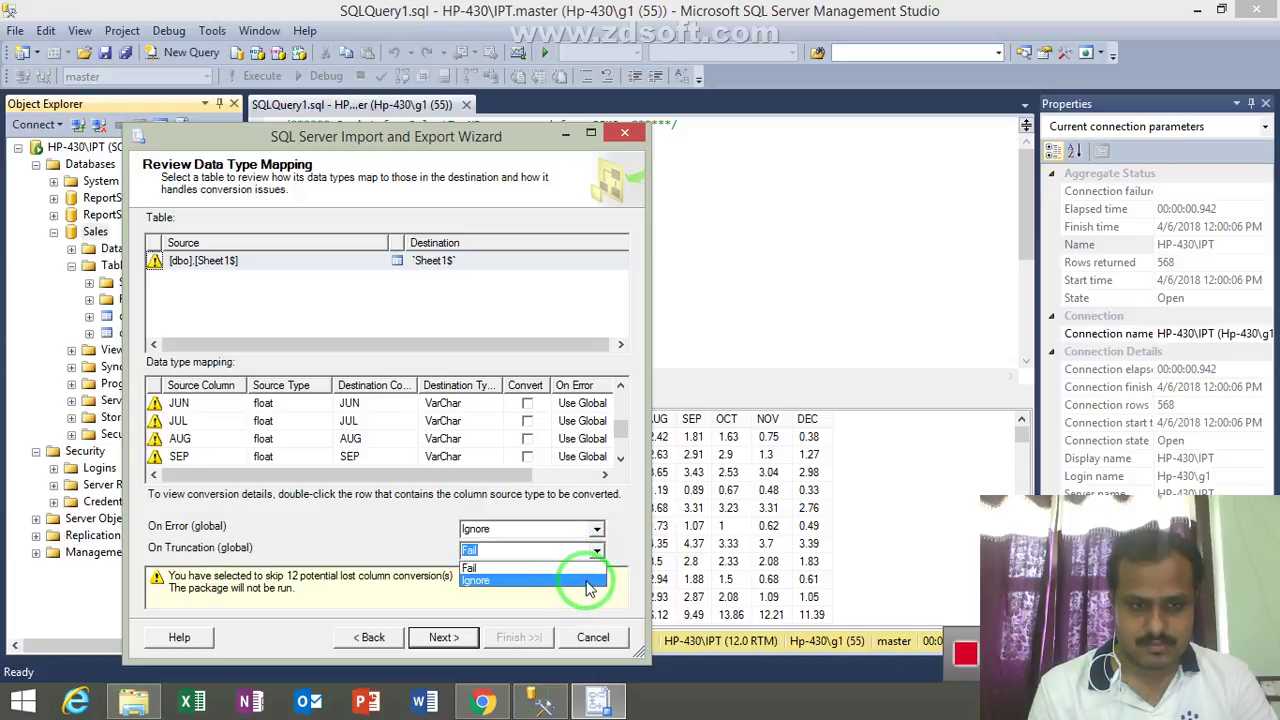
pyautogui.click(588, 582)
pyautogui.click(432, 632)
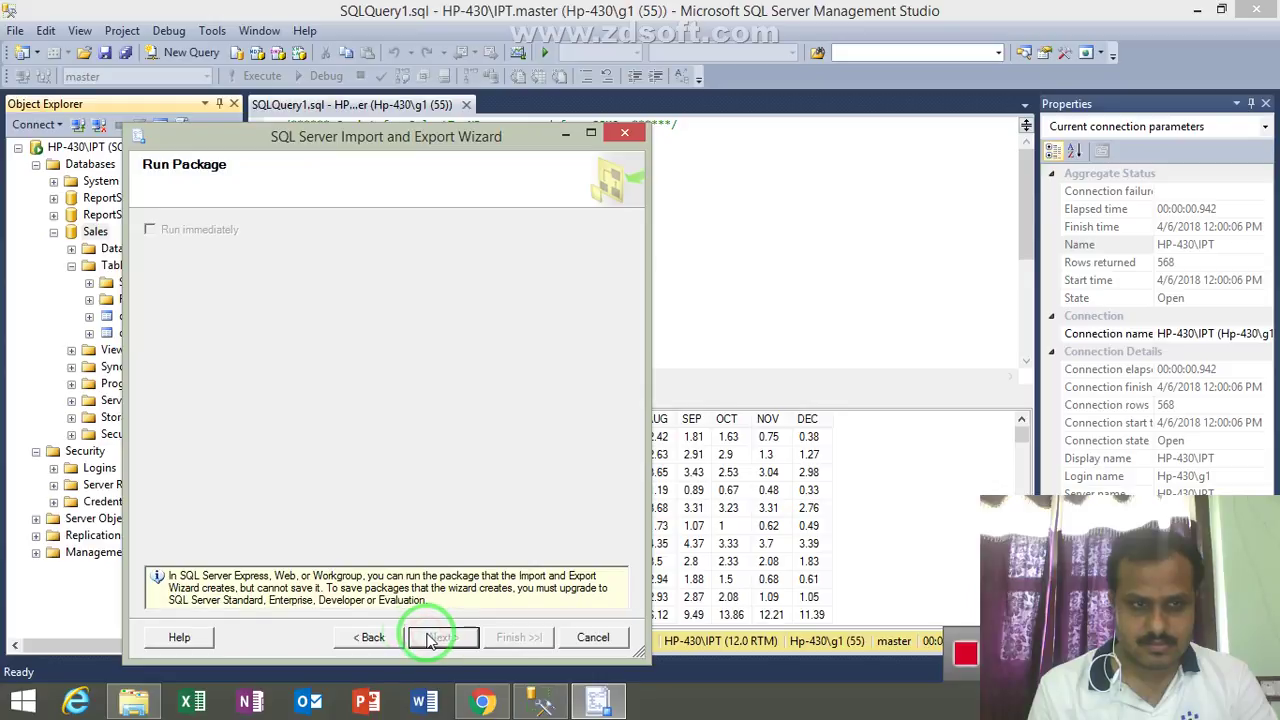
# Return to the data type mapping and turn conversion back on for the JAN, FEB and MAR columns
pyautogui.click(371, 637)
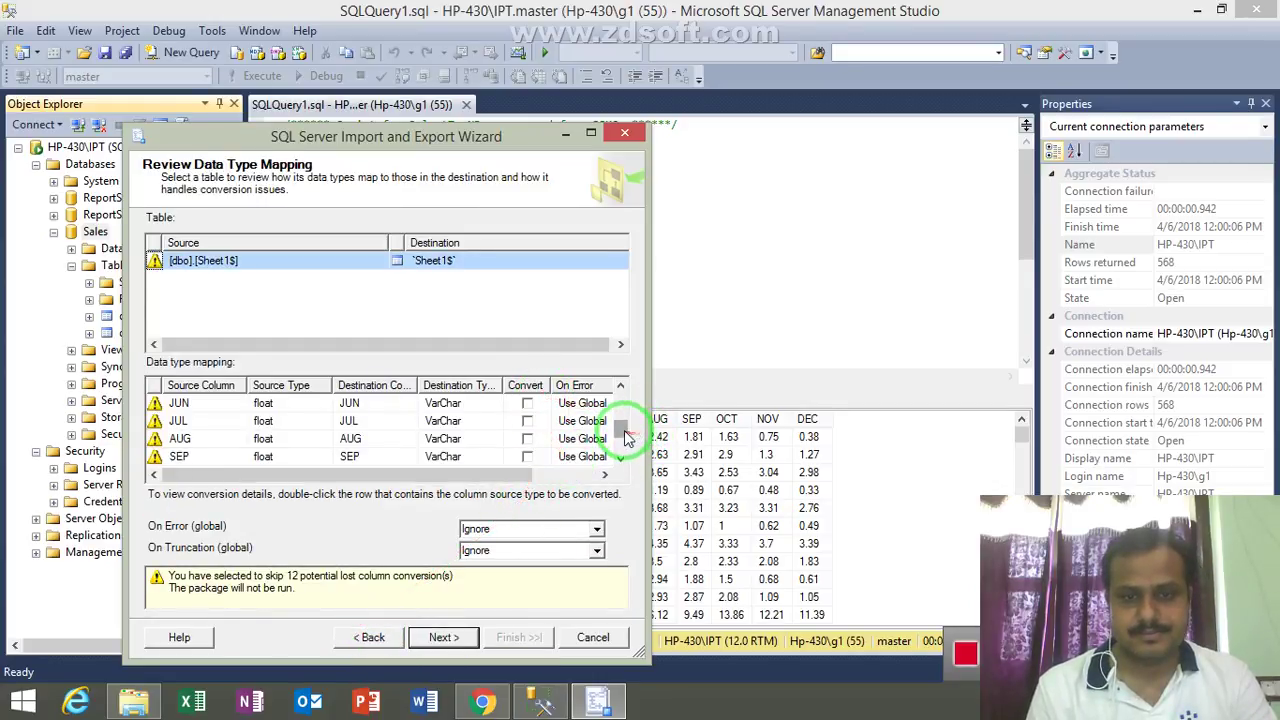
pyautogui.moveTo(625, 437); pyautogui.dragTo(625, 394)
pyautogui.click(527, 421)
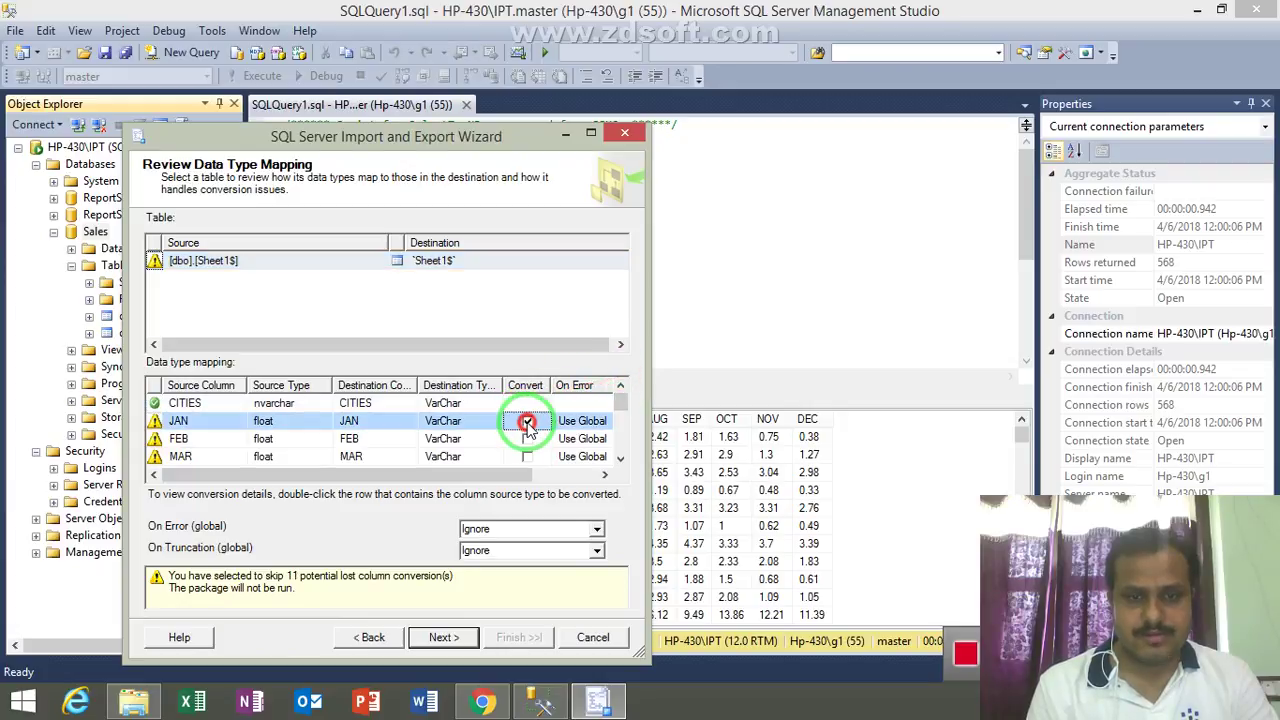
pyautogui.click(527, 421)
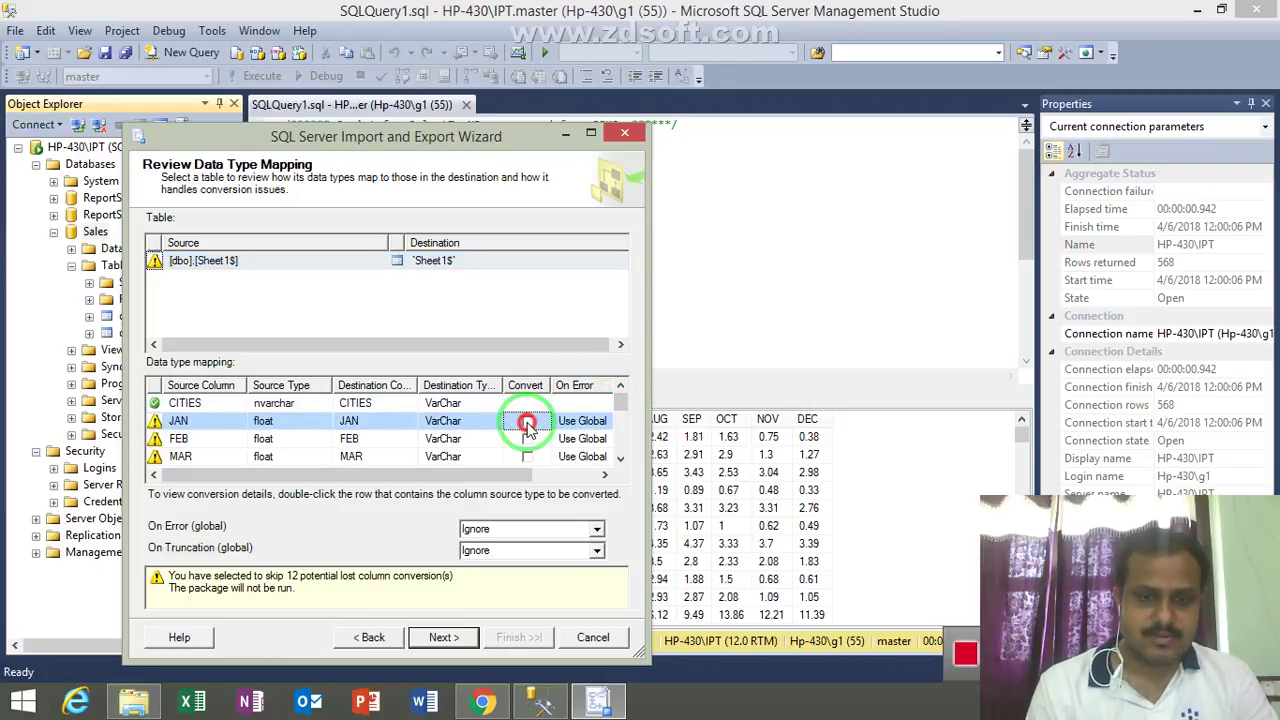
pyautogui.click(527, 421)
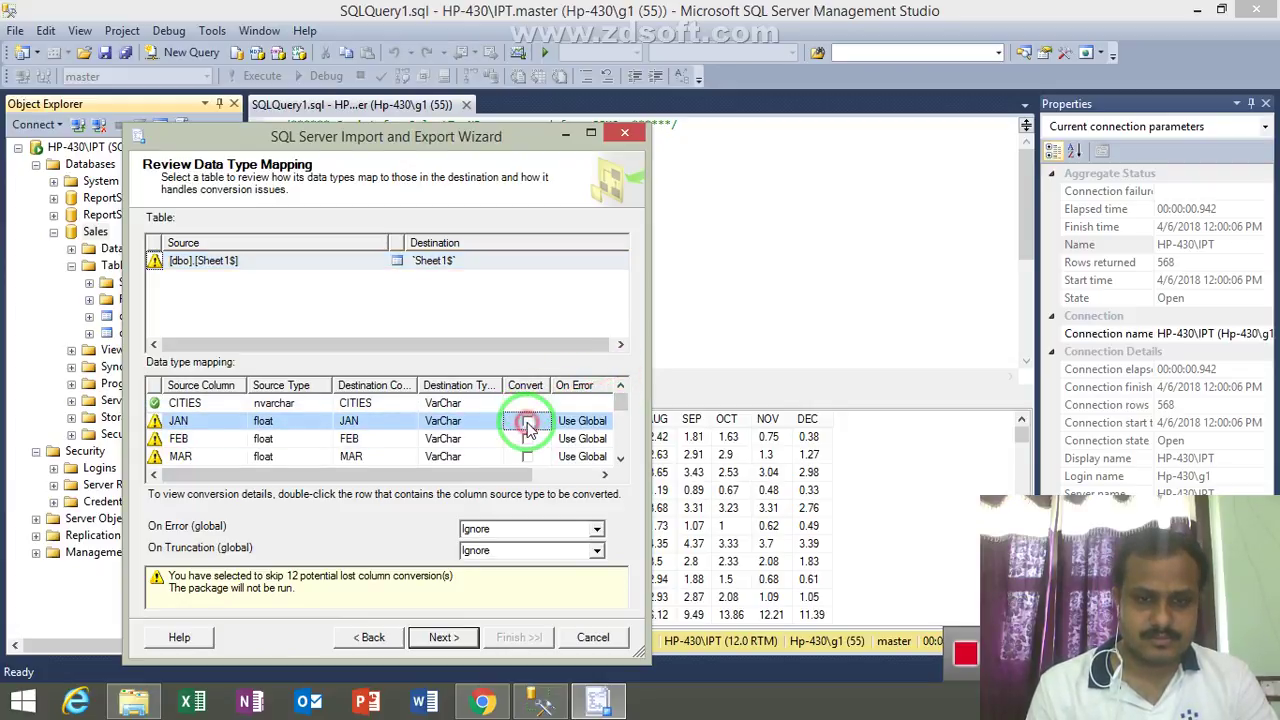
pyautogui.press('Down')
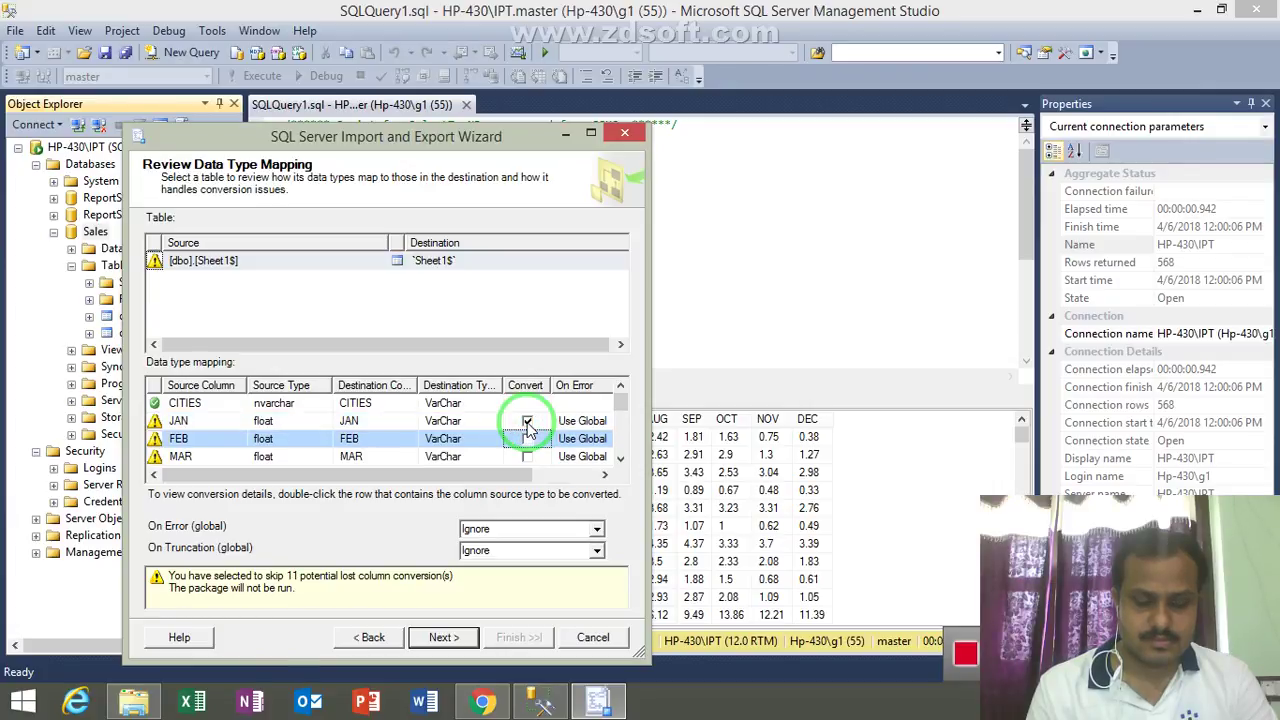
pyautogui.click(527, 421)
pyautogui.press('Down')
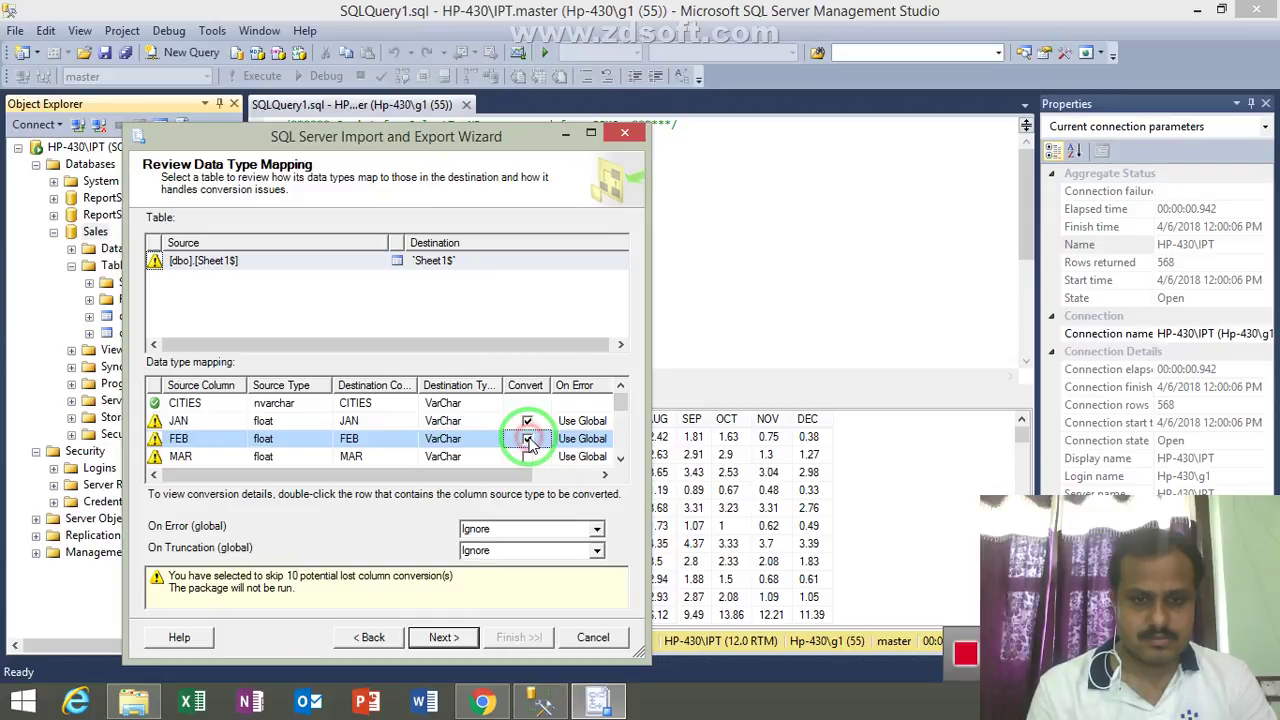
pyautogui.click(527, 456)
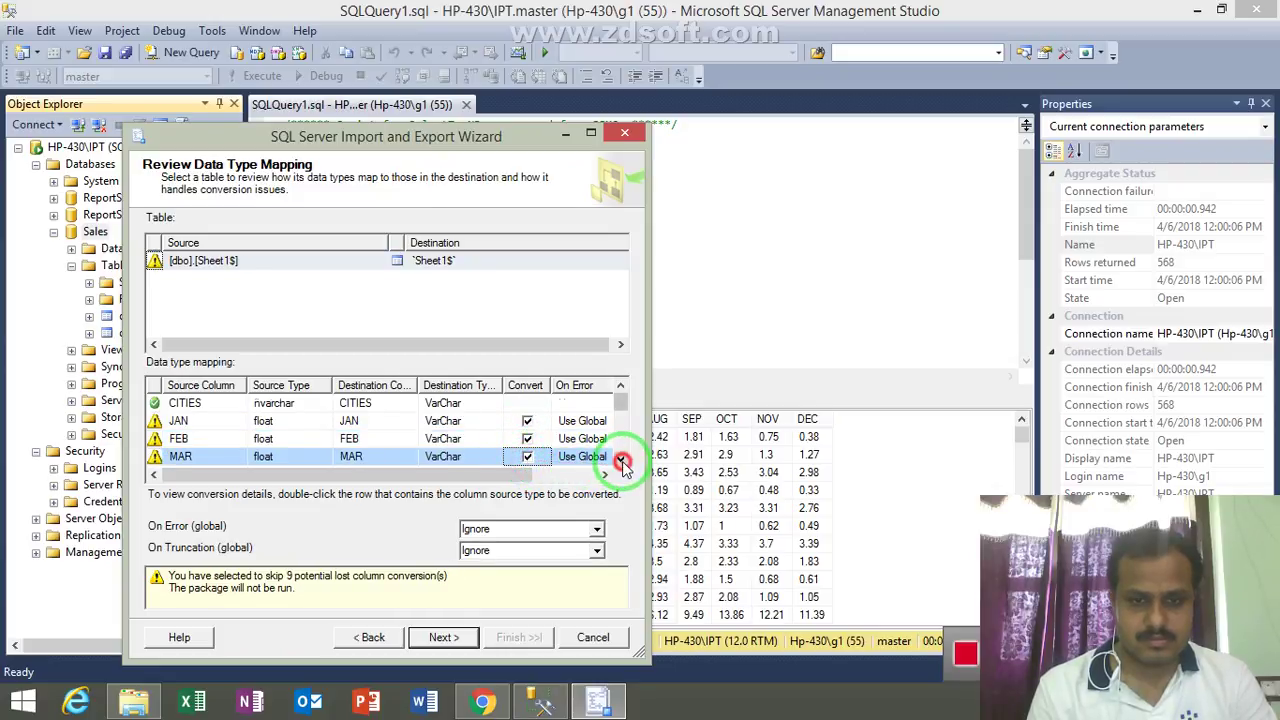
# Turn on data type conversion for the APR, MAY and JUN columns
pyautogui.click(621, 459)
pyautogui.click(621, 459)
pyautogui.click(621, 459)
pyautogui.click(527, 421)
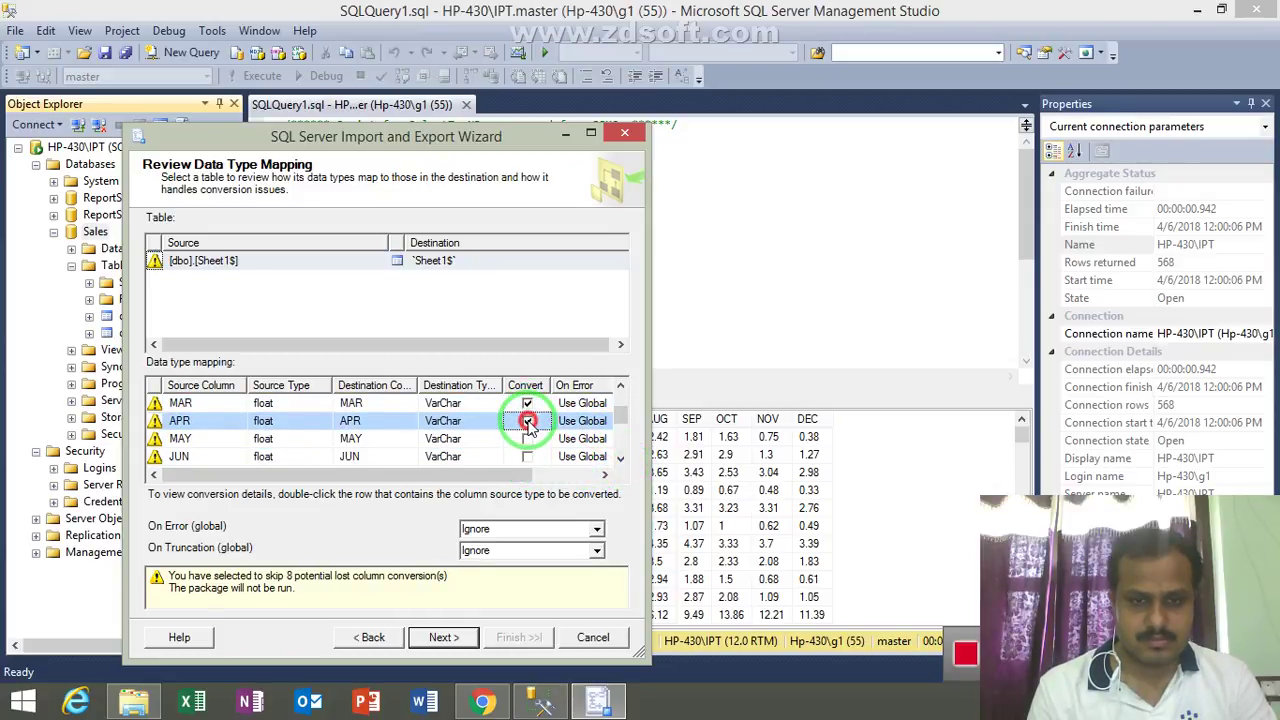
pyautogui.click(528, 439)
pyautogui.click(527, 456)
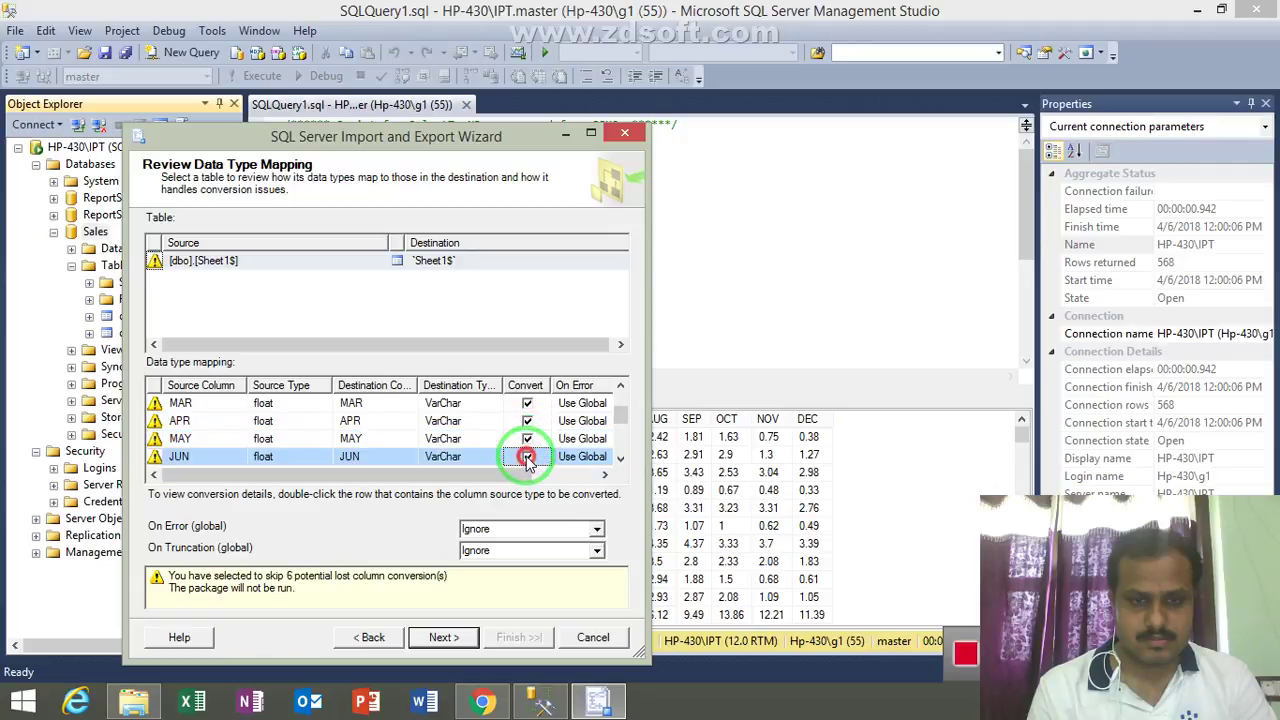
# Turn on data type conversion for the JUL, AUG and SEP columns
pyautogui.click(621, 459)
pyautogui.doubleClick(621, 459)
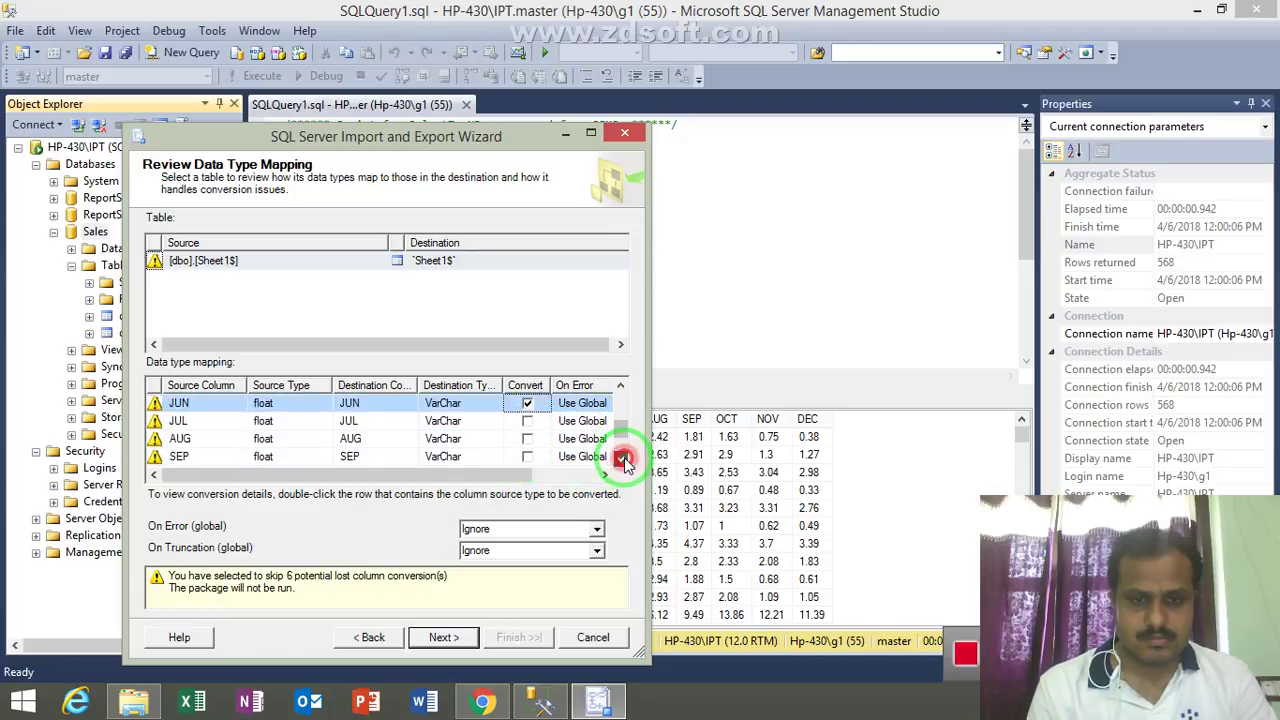
pyautogui.click(527, 421)
pyautogui.click(527, 439)
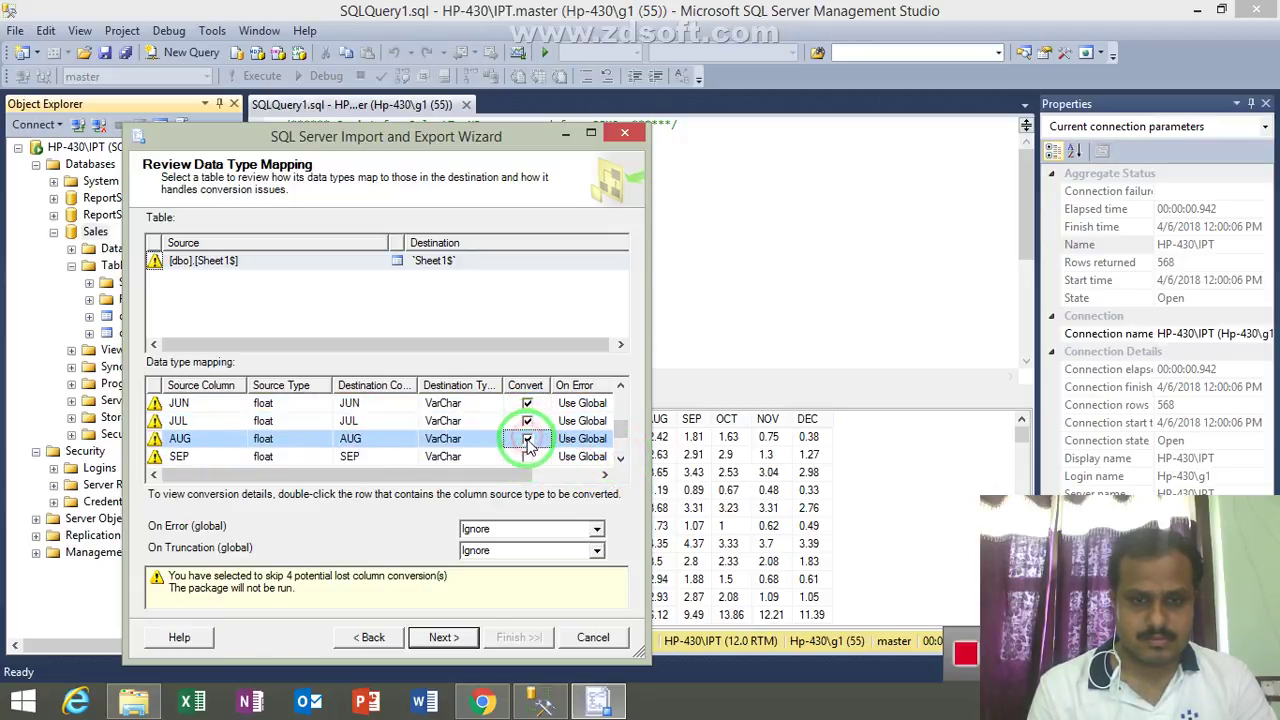
pyautogui.click(527, 456)
# Turn on data type conversion for the OCT, NOV and DEC columns and review the full column mapping
pyautogui.doubleClick(621, 459)
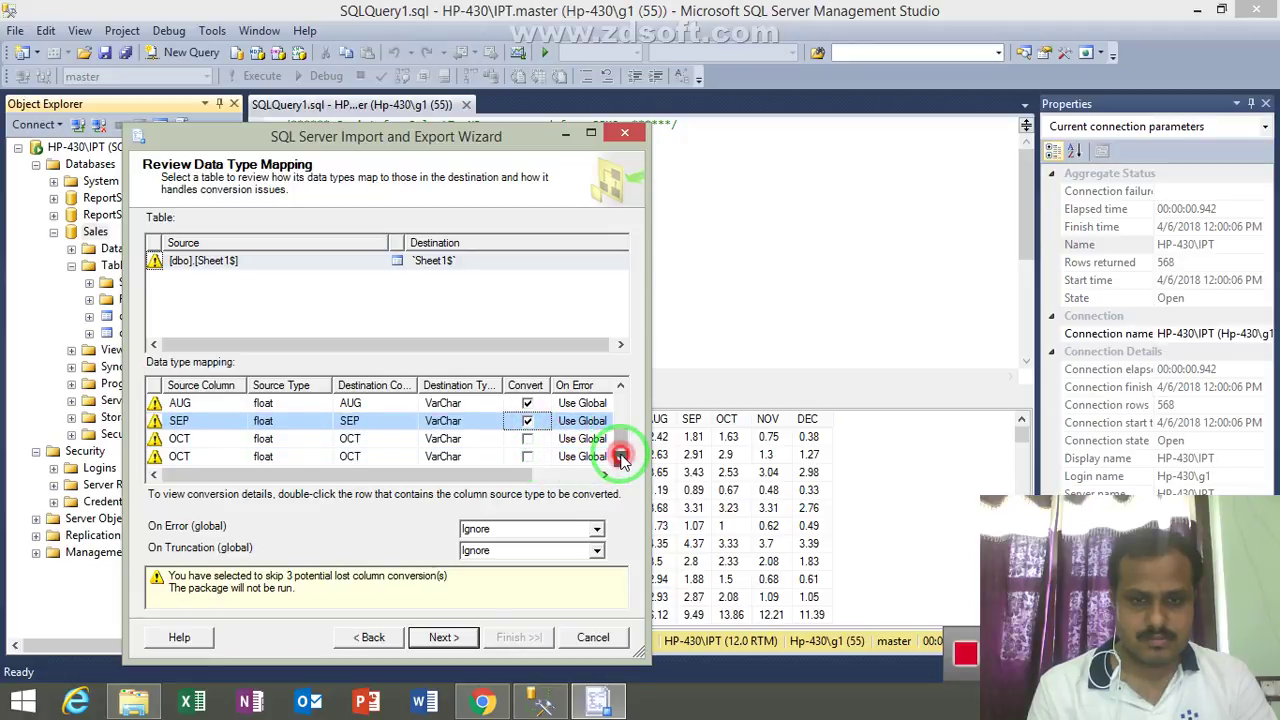
pyautogui.click(621, 459)
pyautogui.click(527, 421)
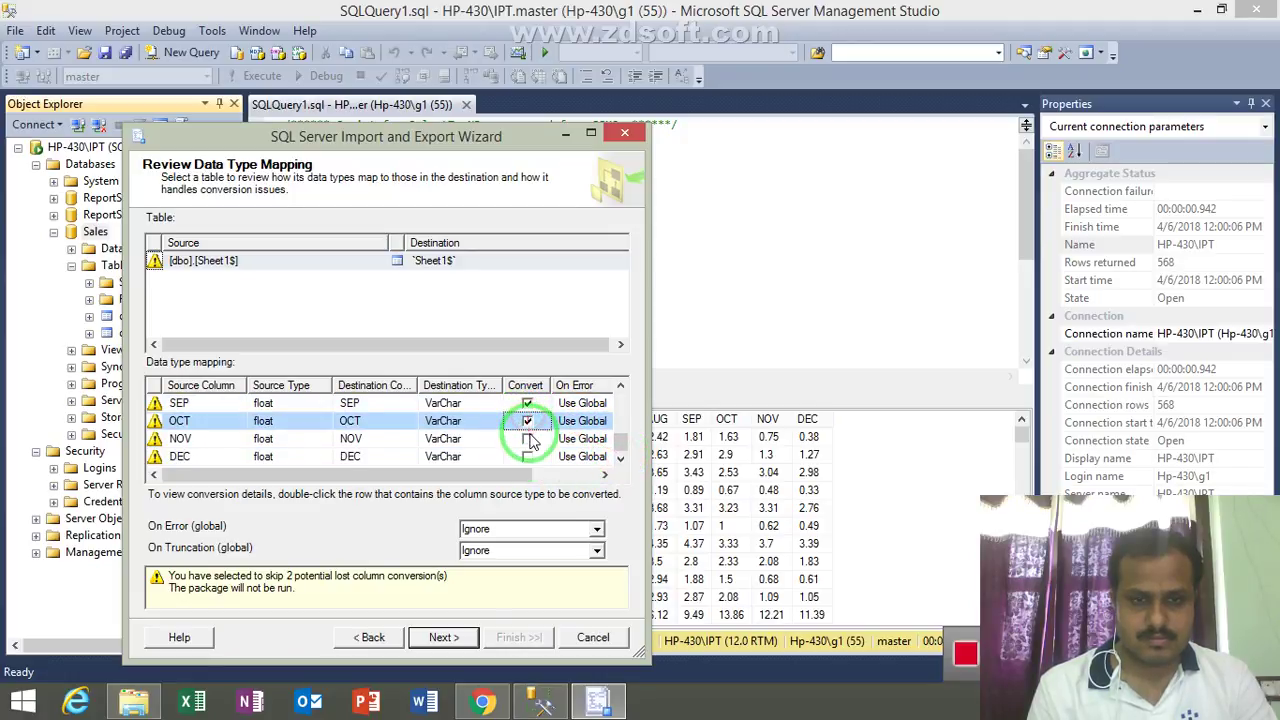
pyautogui.click(527, 439)
pyautogui.click(527, 456)
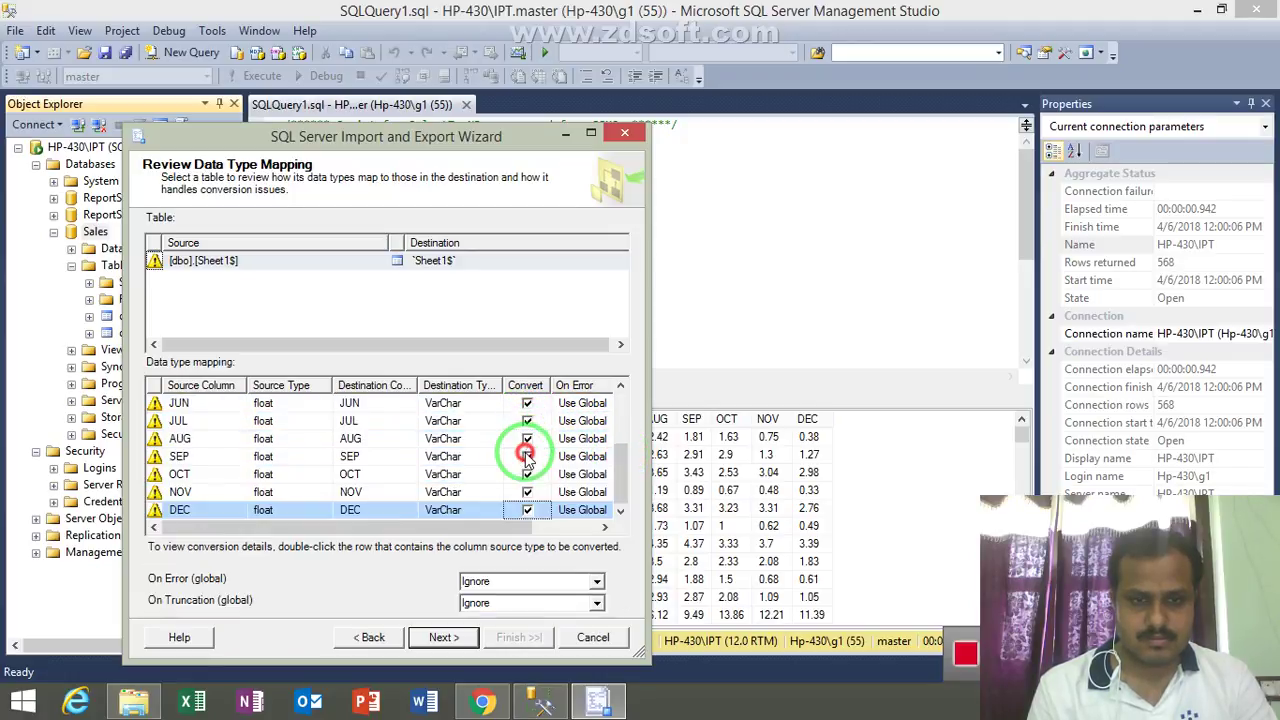
pyautogui.click(620, 512)
pyautogui.moveTo(614, 494); pyautogui.dragTo(611, 434)
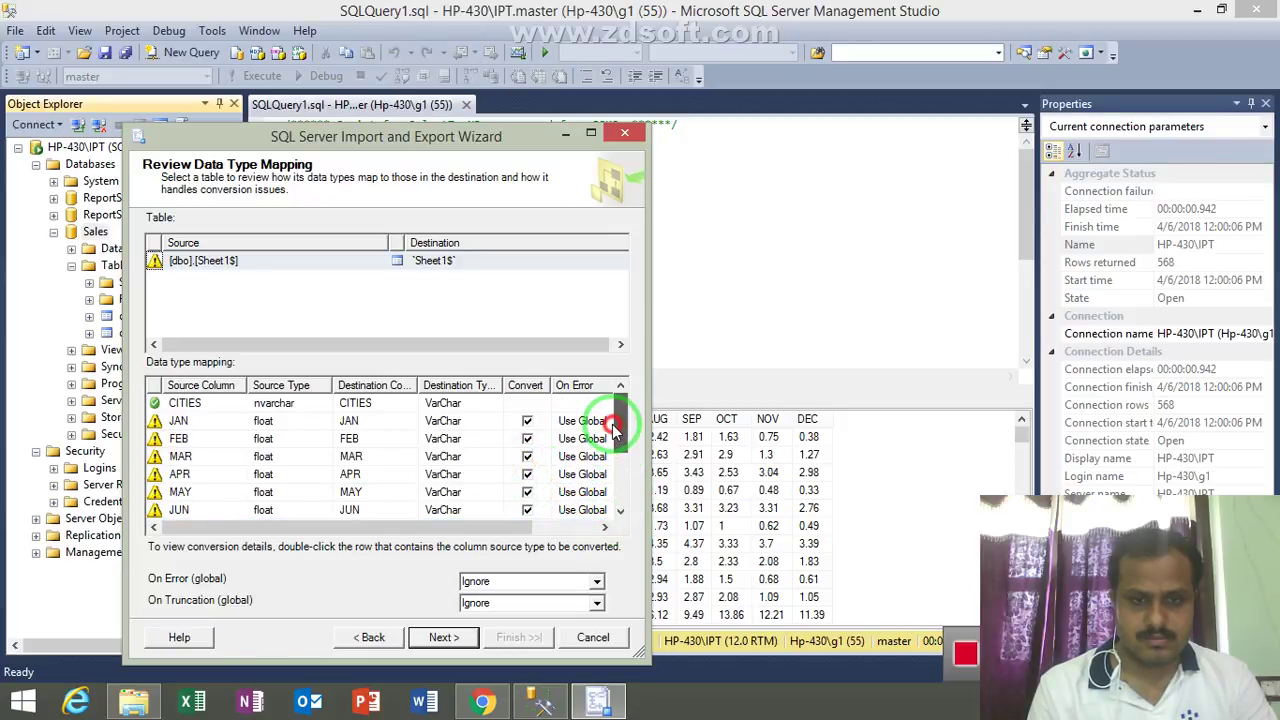
# Continue with the package set to run immediately, finish the wizard to execute the export, and close it
pyautogui.click(443, 638)
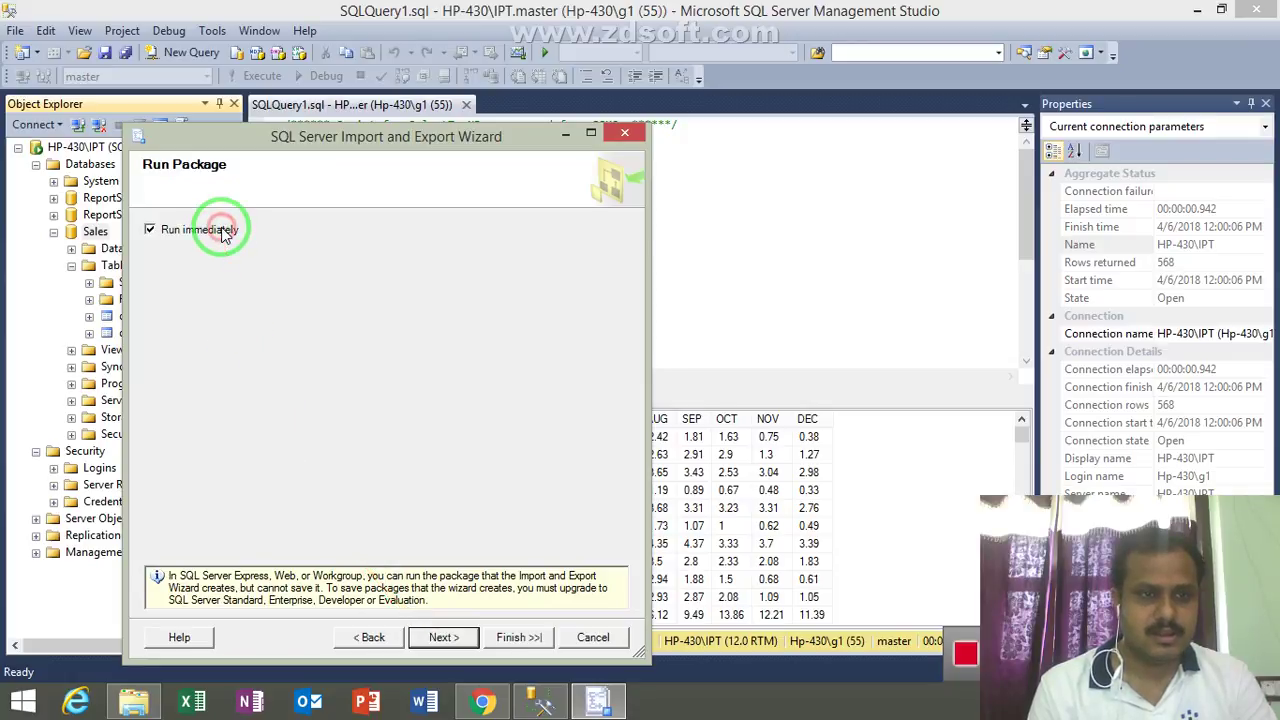
pyautogui.click(443, 638)
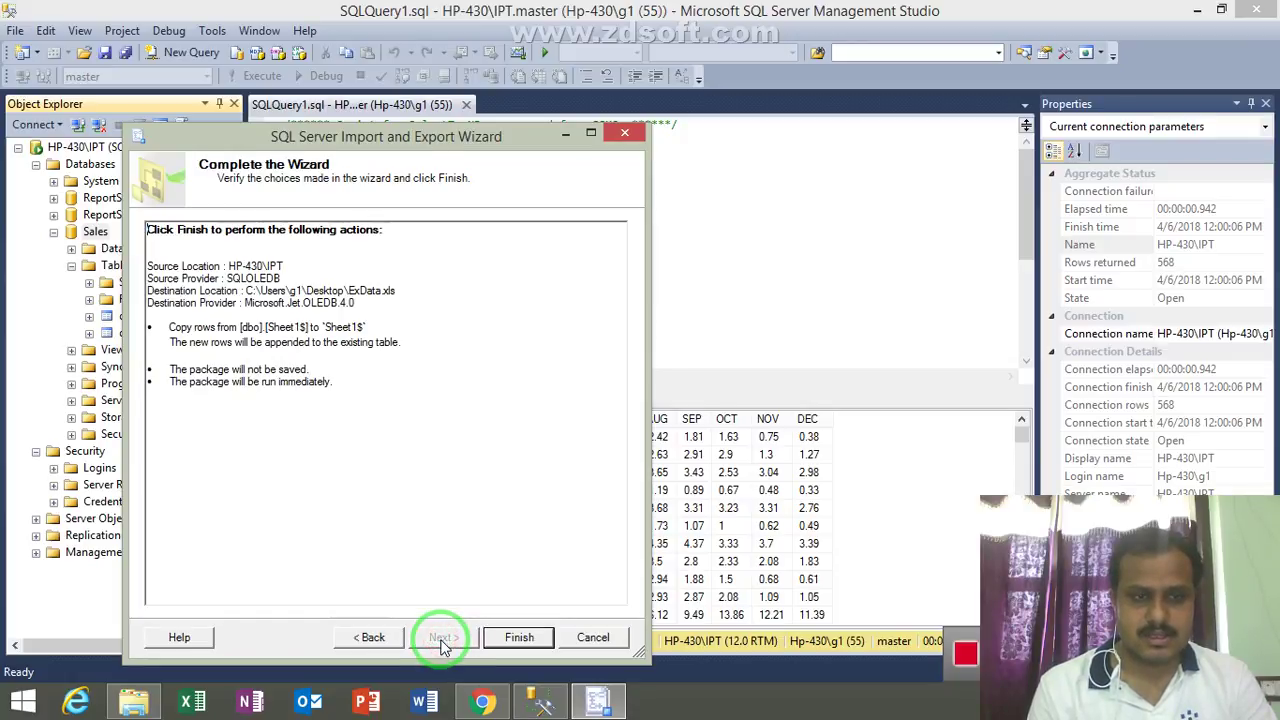
pyautogui.click(519, 638)
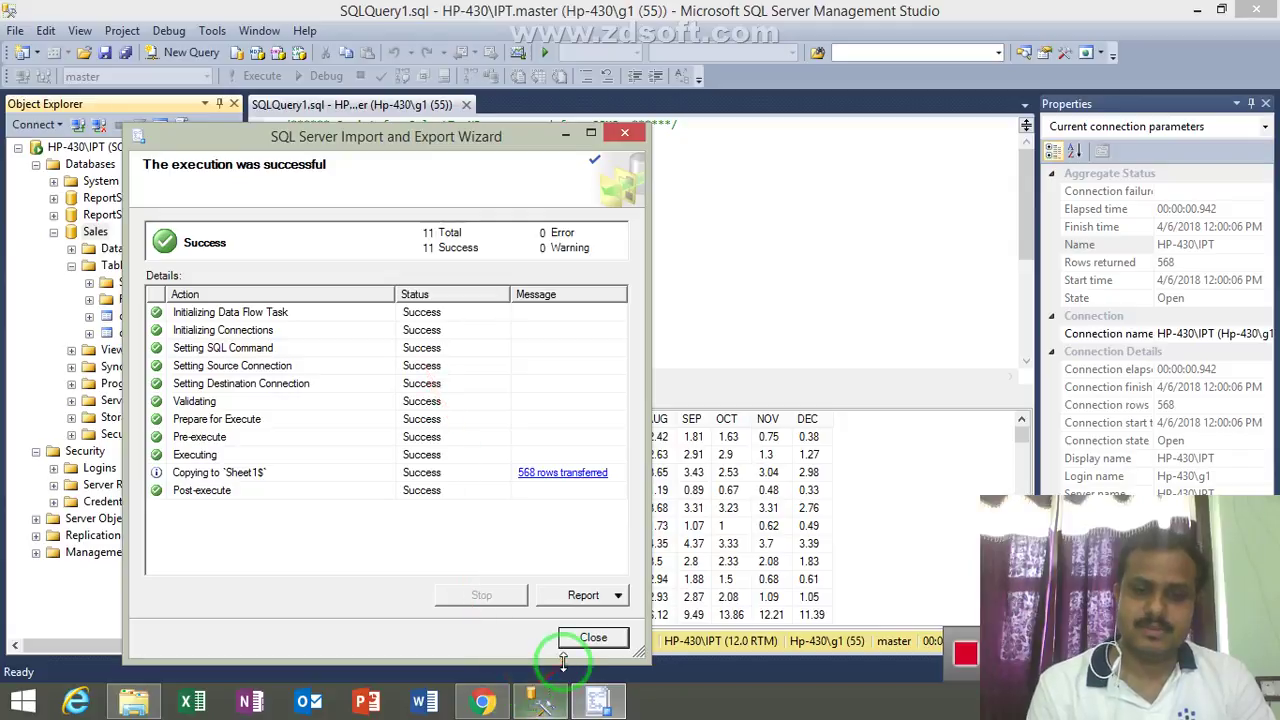
pyautogui.click(586, 641)
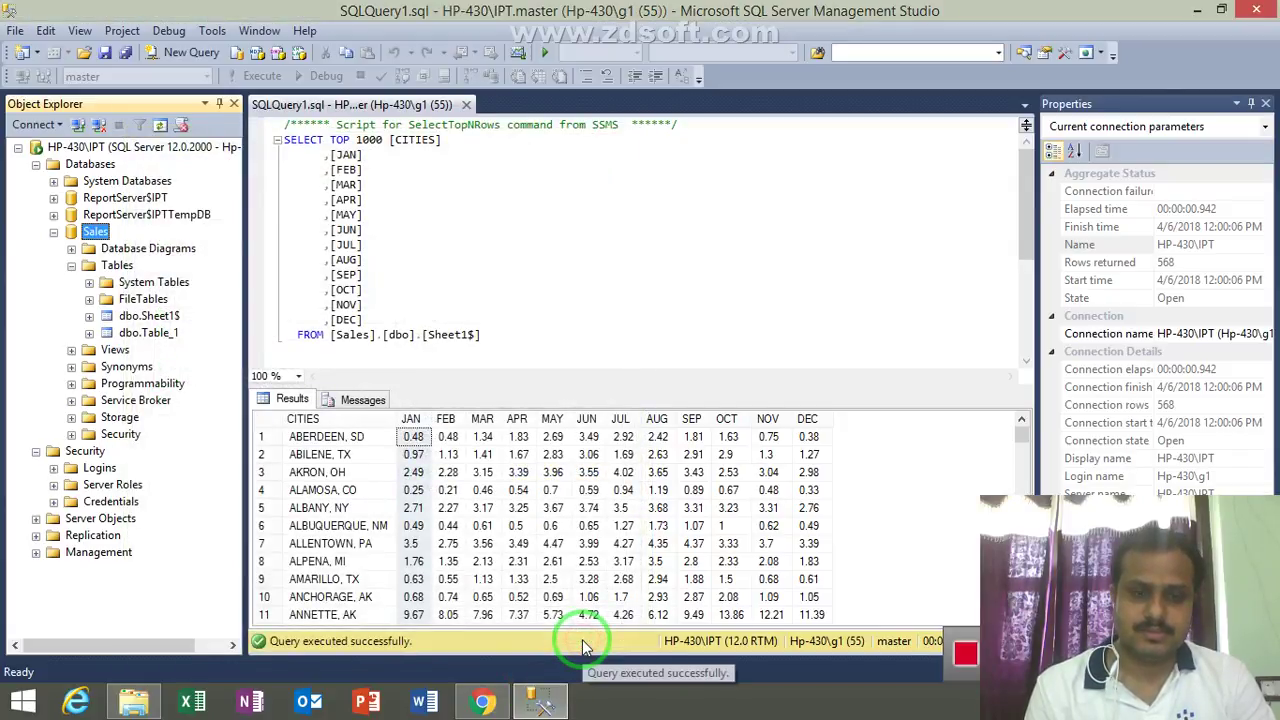
# Inspect both ExData workbooks on the desktop in Excel for the exported rows, closing each one after checking
pyautogui.press('super+d')
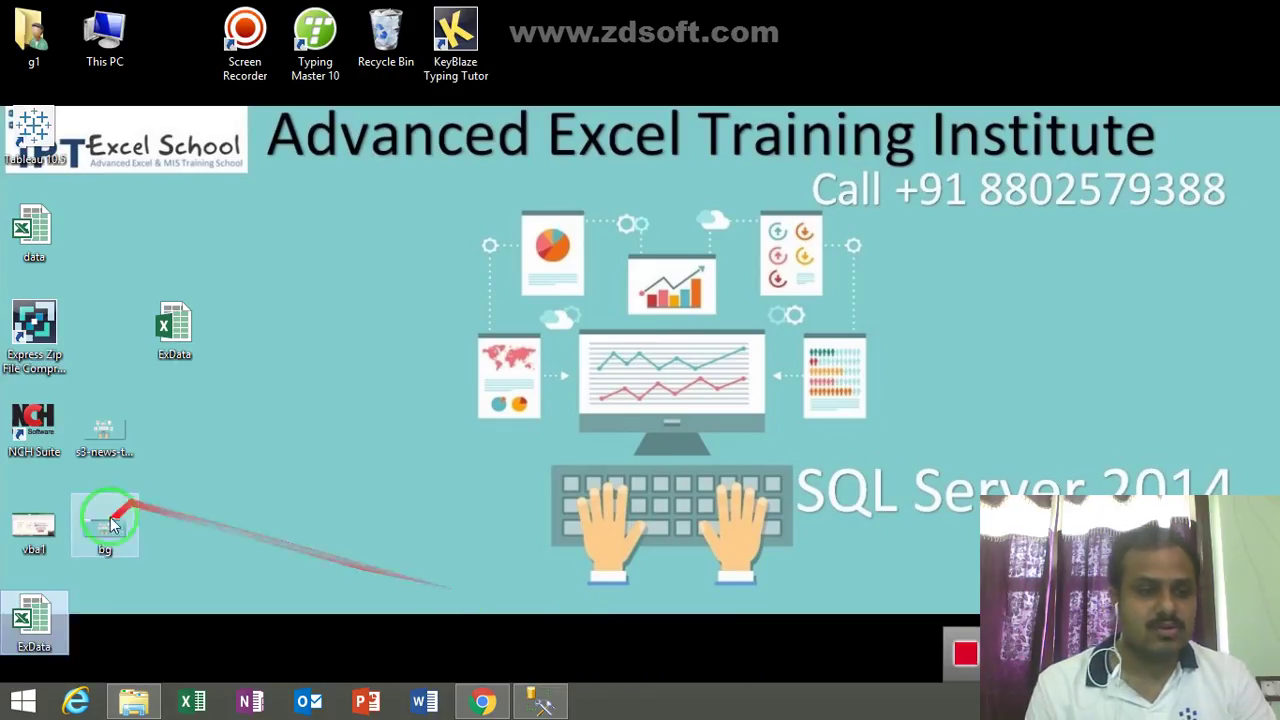
pyautogui.doubleClick(34, 620)
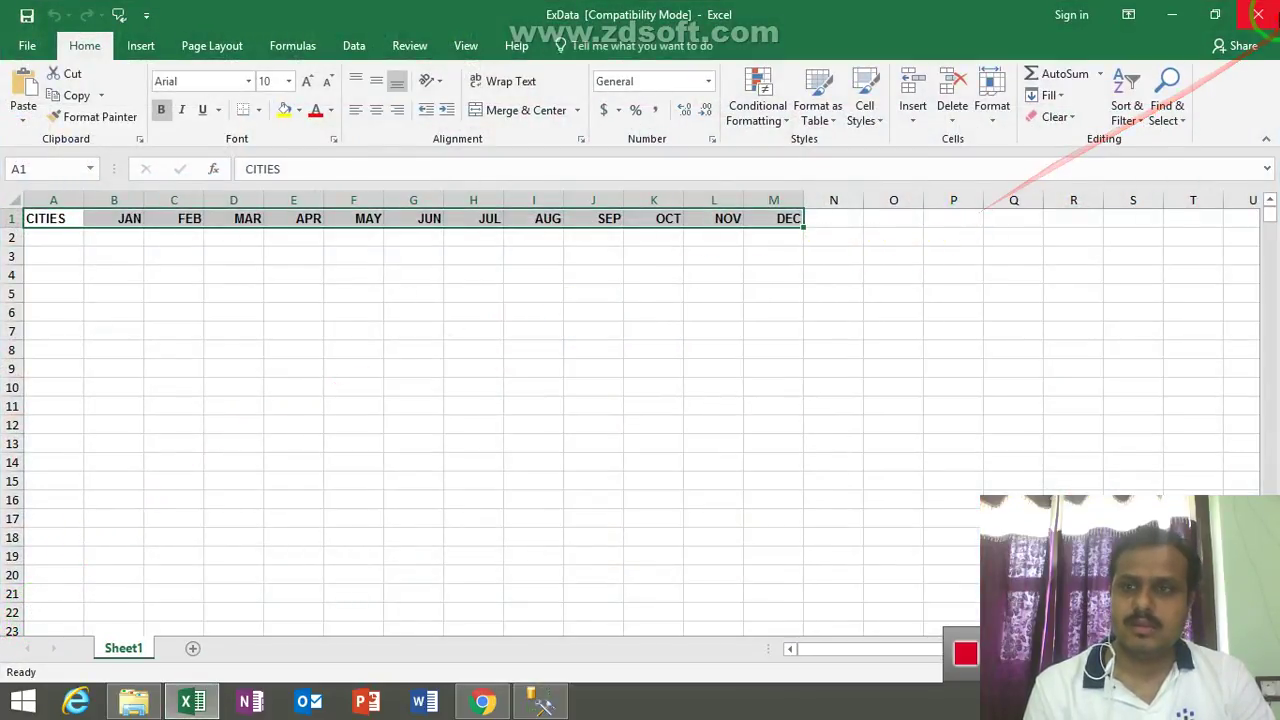
pyautogui.click(1258, 15)
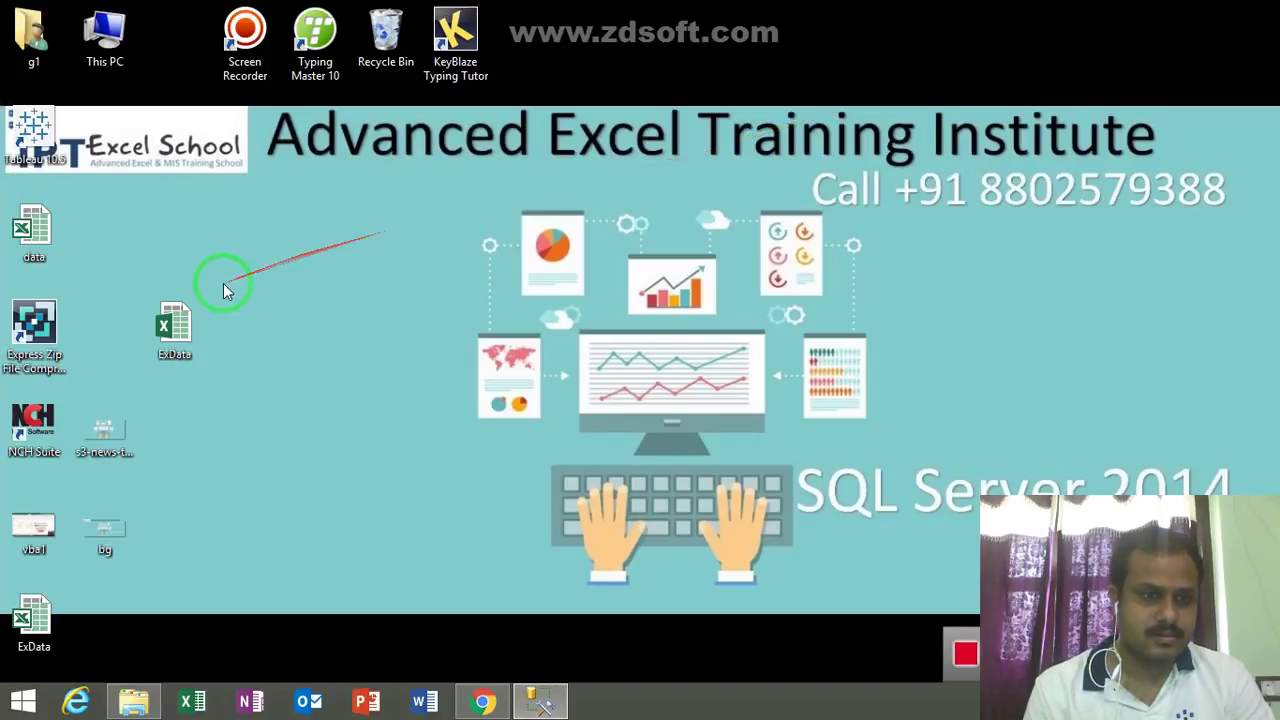
pyautogui.doubleClick(168, 338)
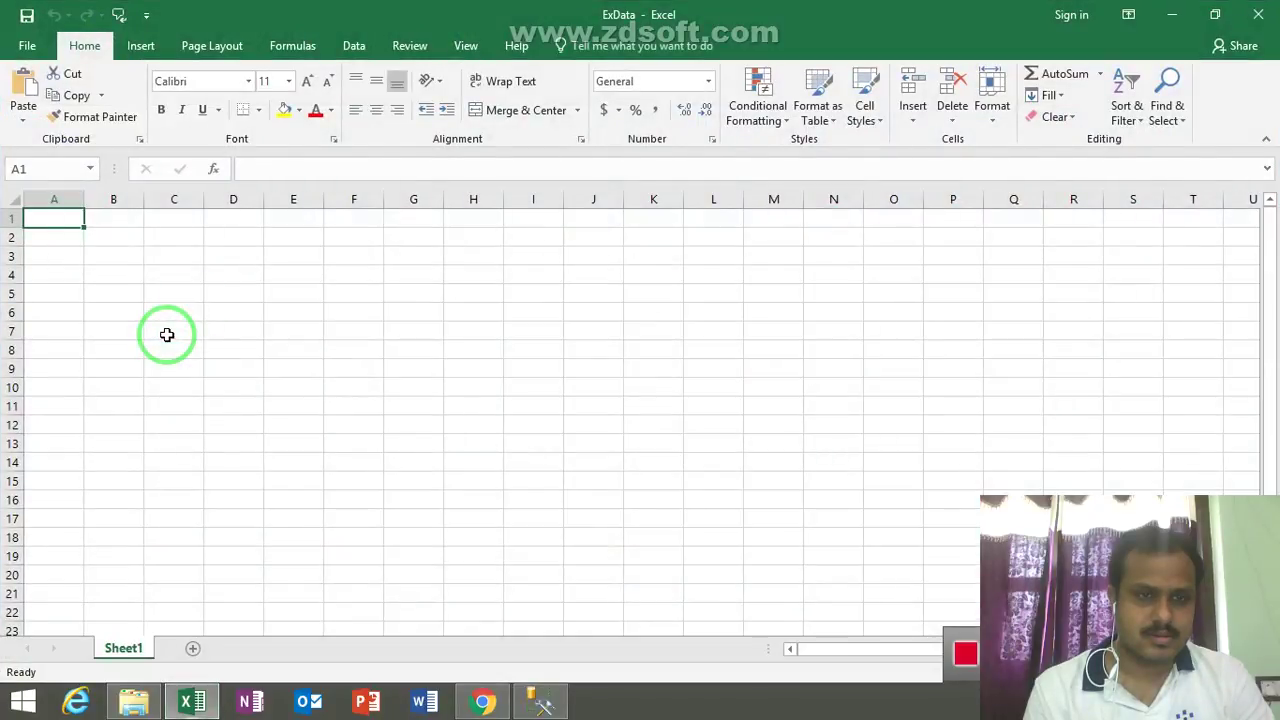
pyautogui.click(1262, 12)
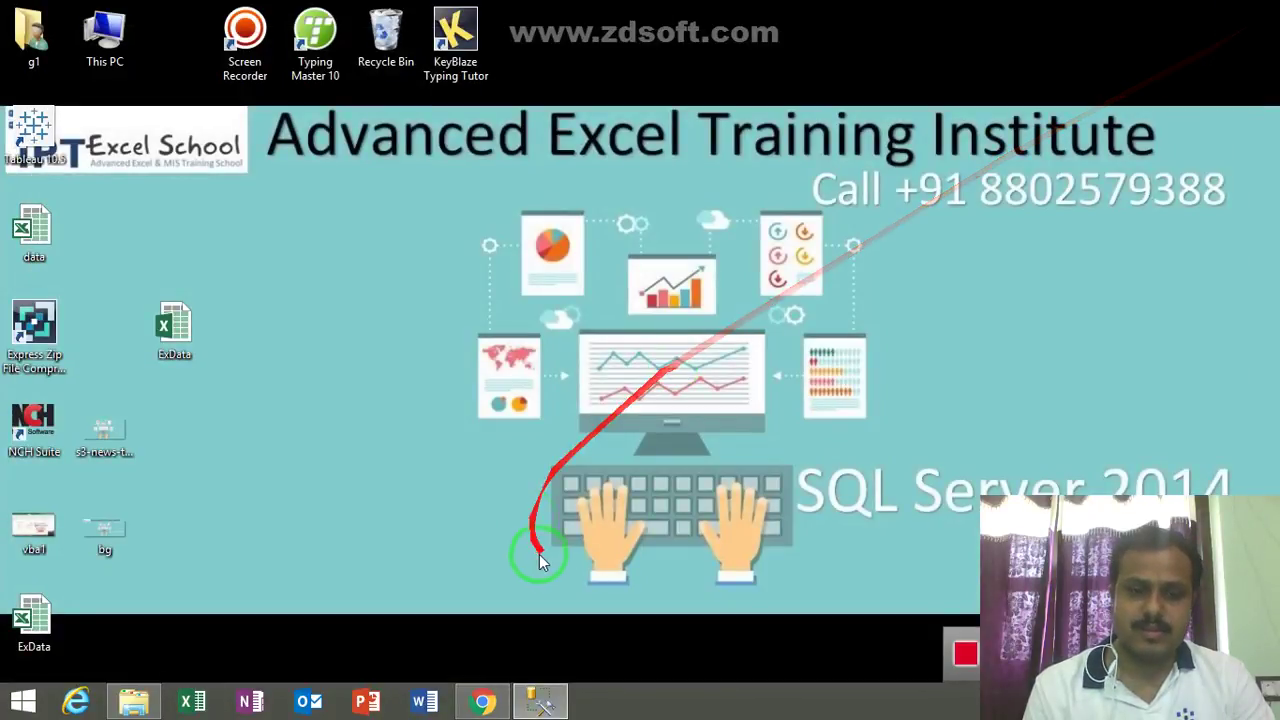
# Switch back to SQL Server Management Studio and start a new data export from the Sales database, passing the welcome page
pyautogui.click(540, 702)
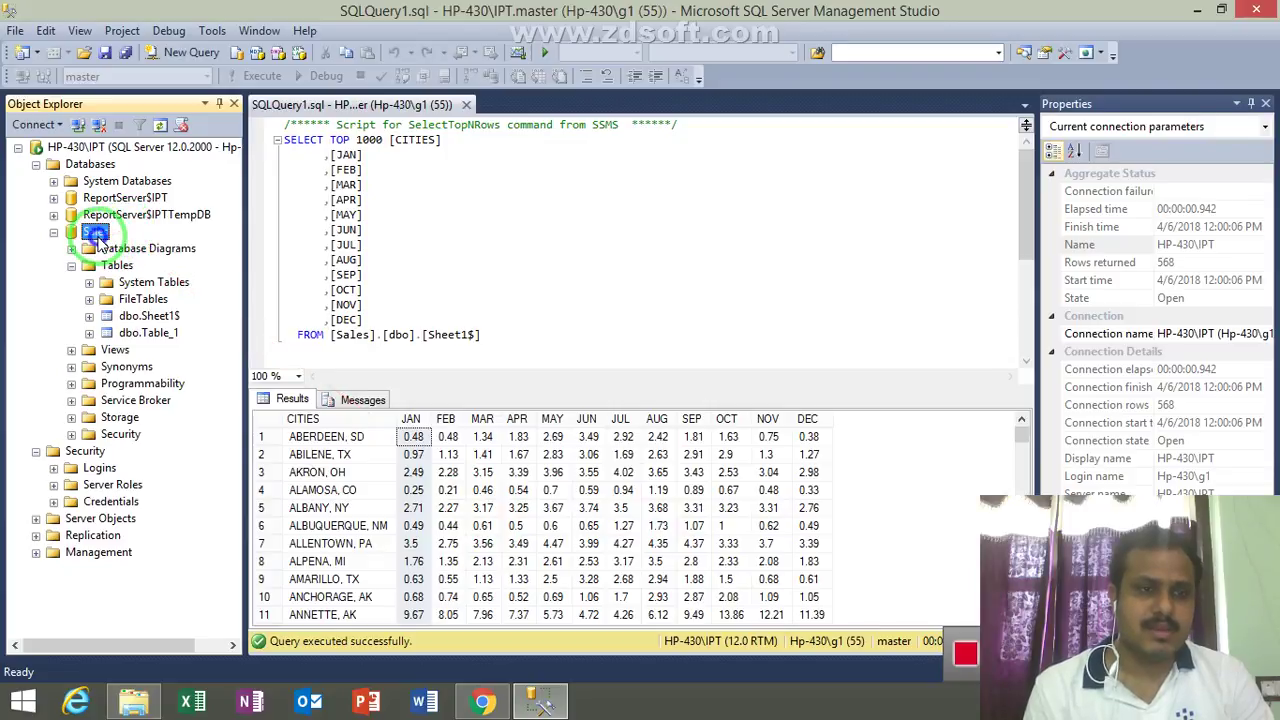
pyautogui.rightClick(97, 236)
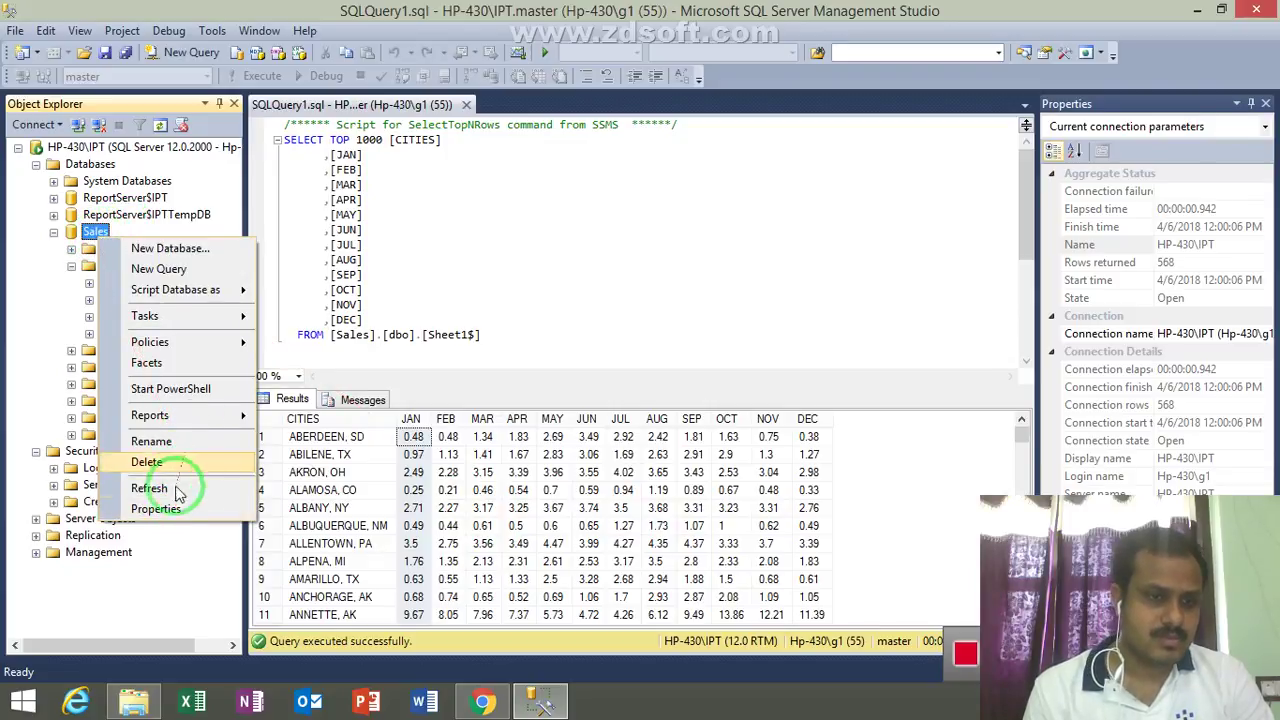
pyautogui.moveTo(197, 318)
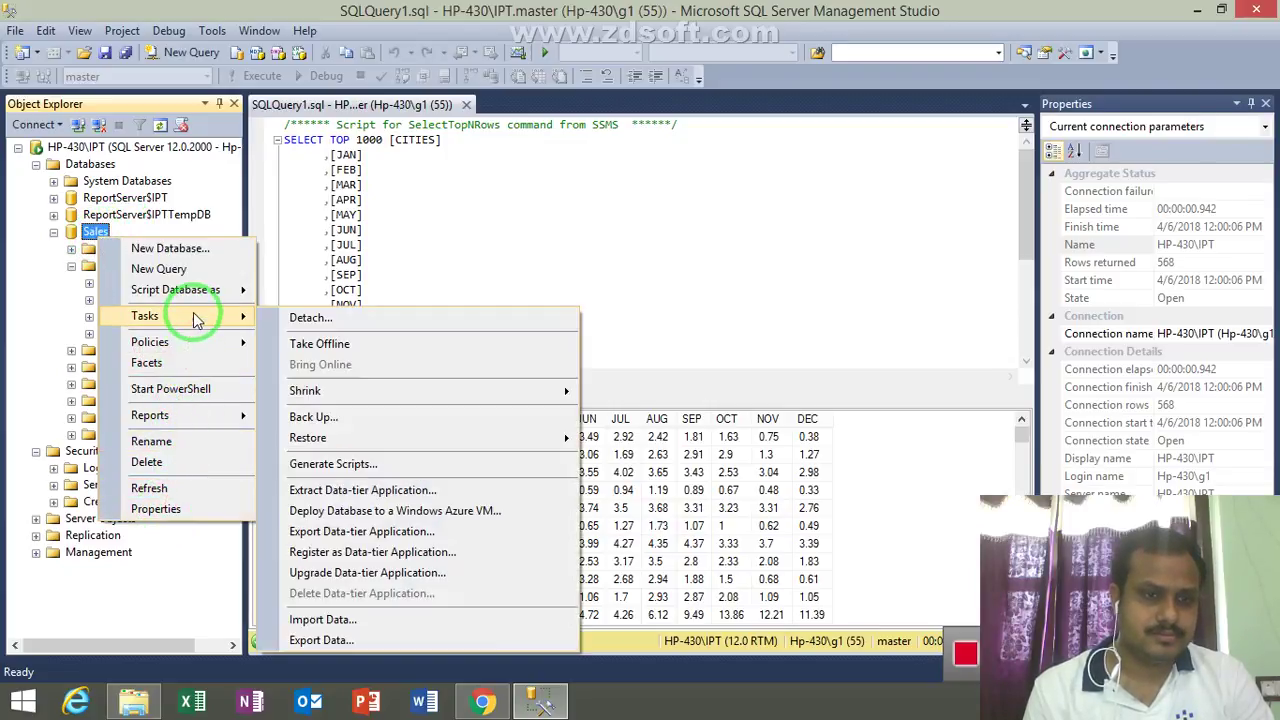
pyautogui.click(334, 641)
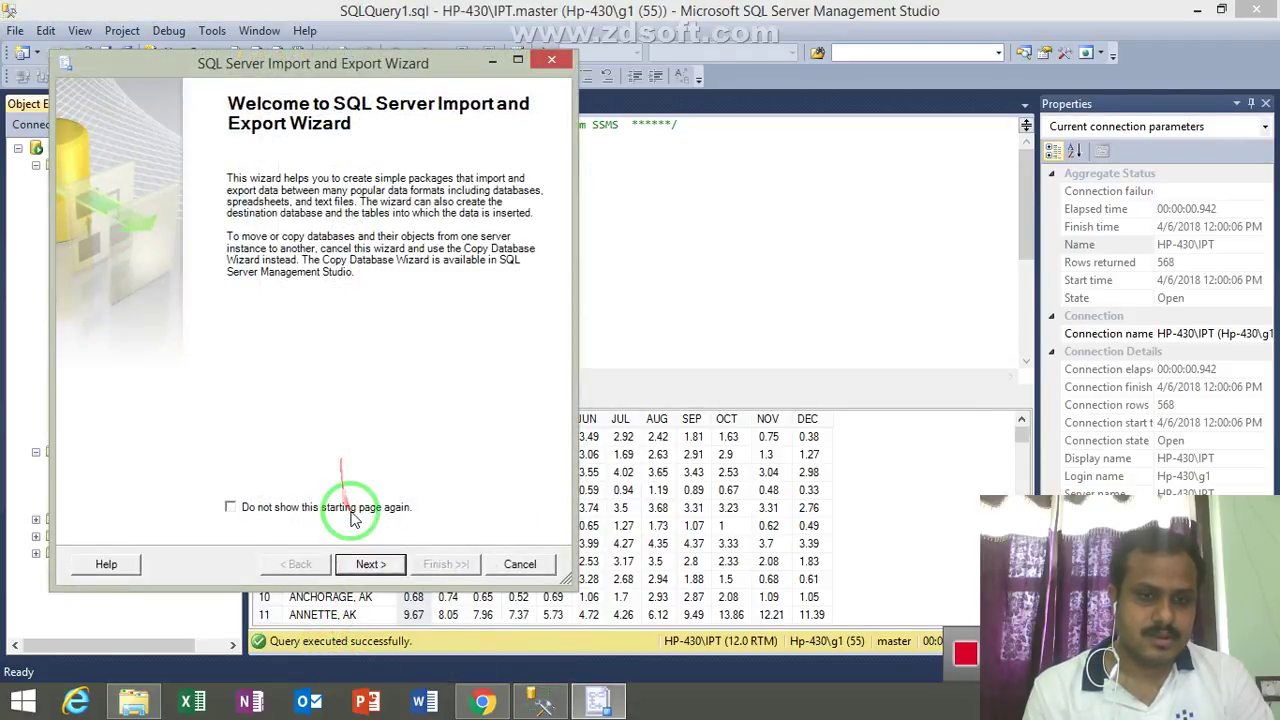
pyautogui.click(369, 564)
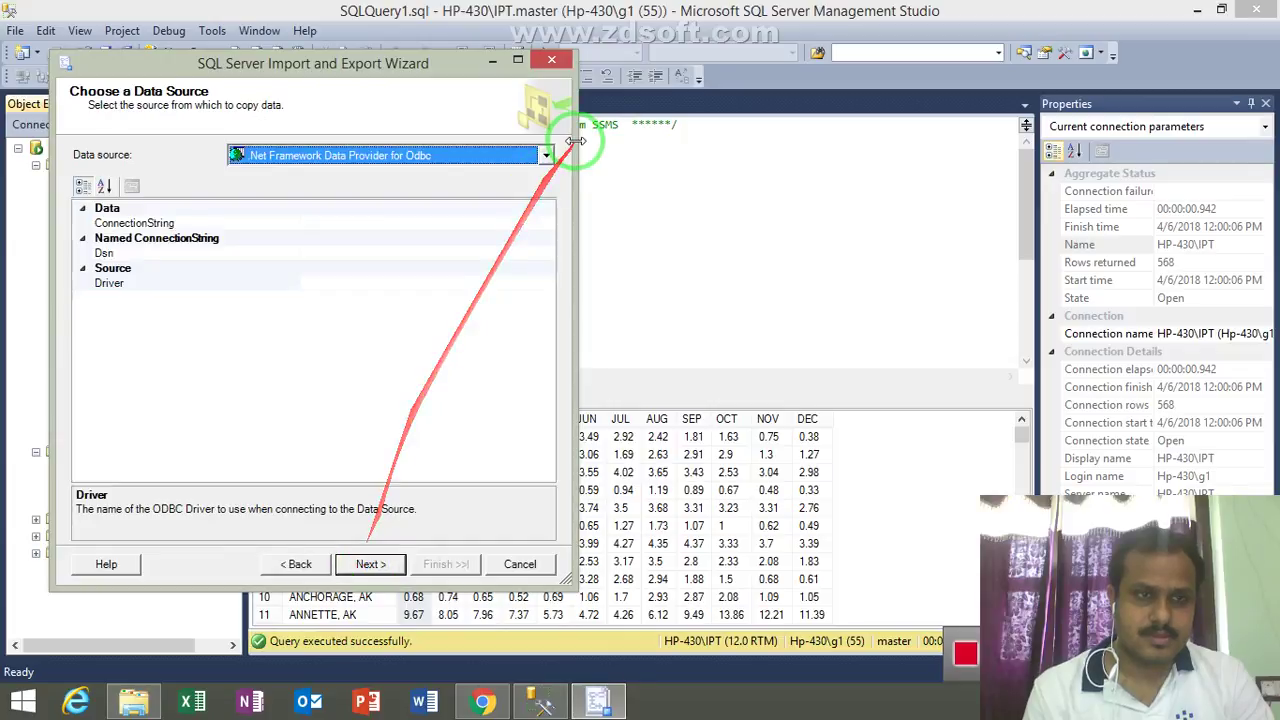
# Choose Microsoft OLE DB Provider for SQL Server as the data source with the Sales database and continue to the destination
pyautogui.click(546, 155)
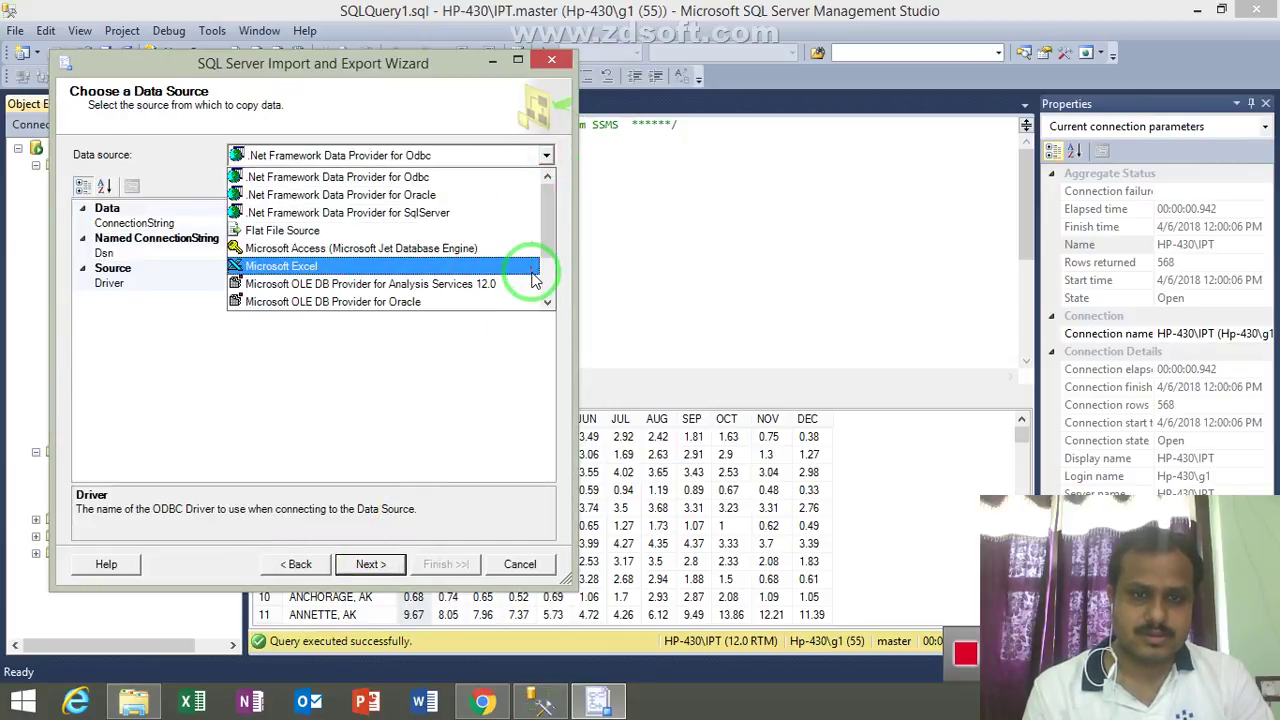
pyautogui.click(547, 300)
pyautogui.click(547, 300)
pyautogui.click(547, 300)
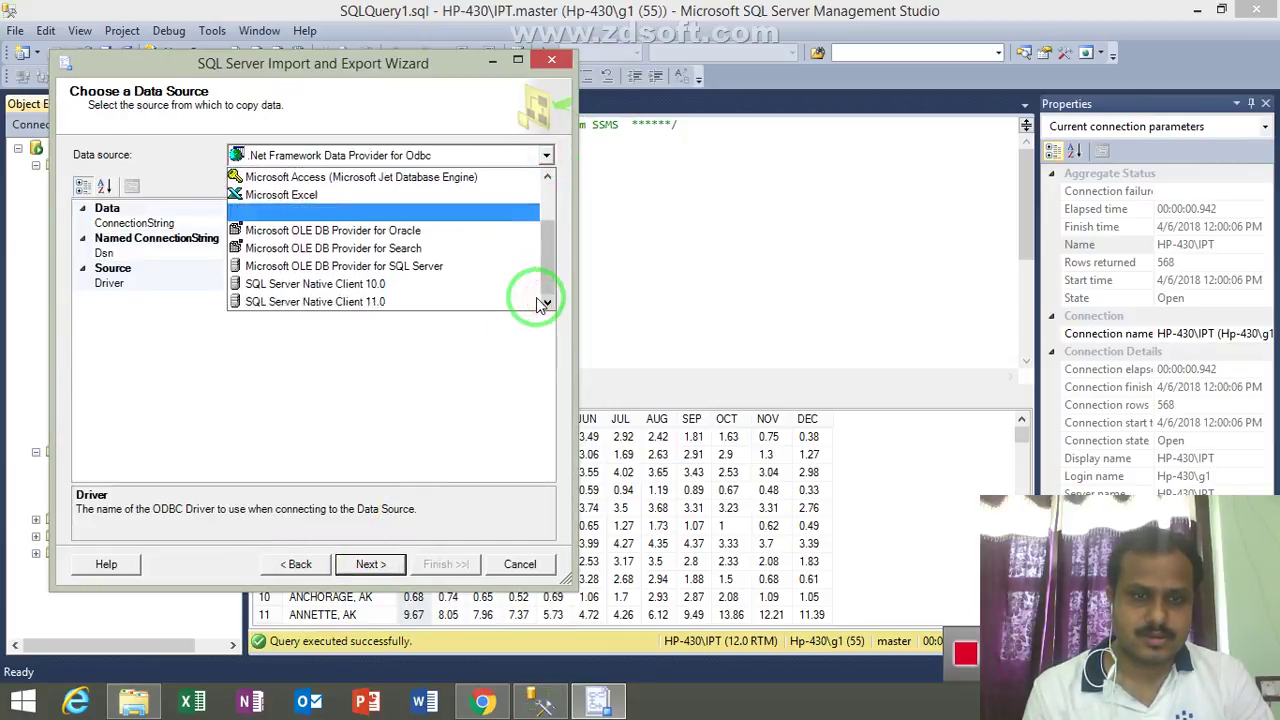
pyautogui.click(516, 266)
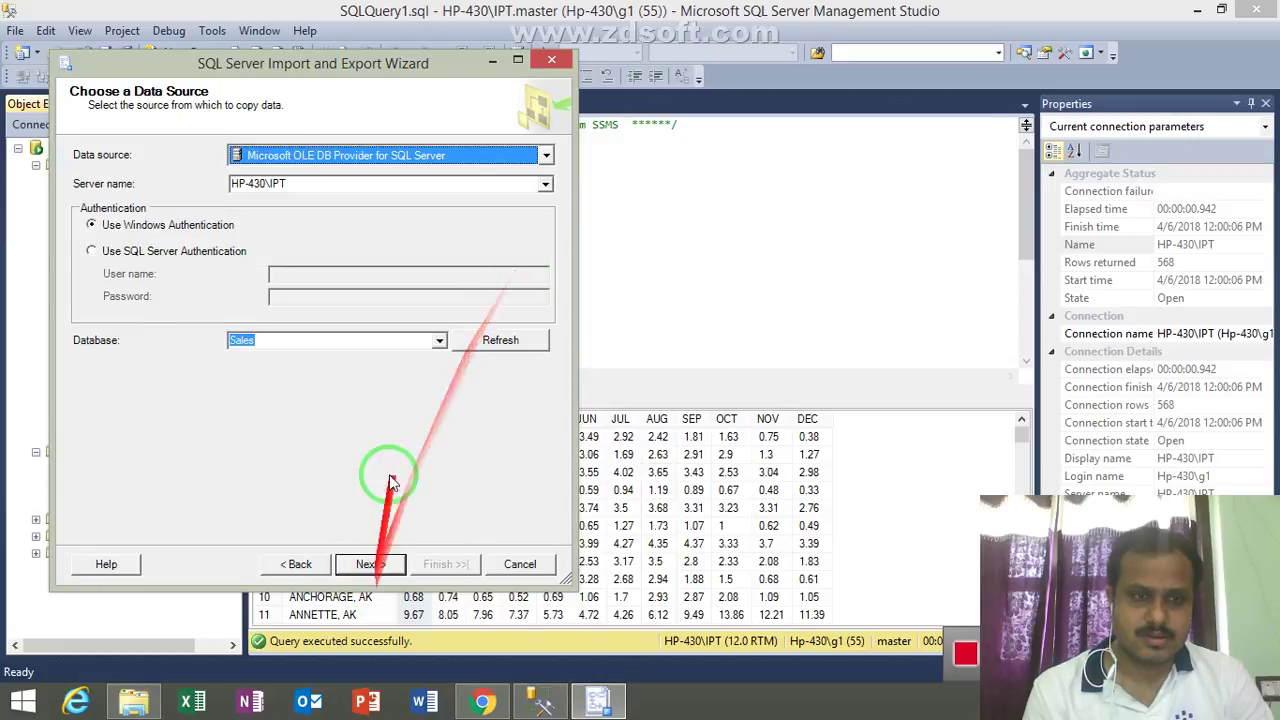
pyautogui.click(380, 556)
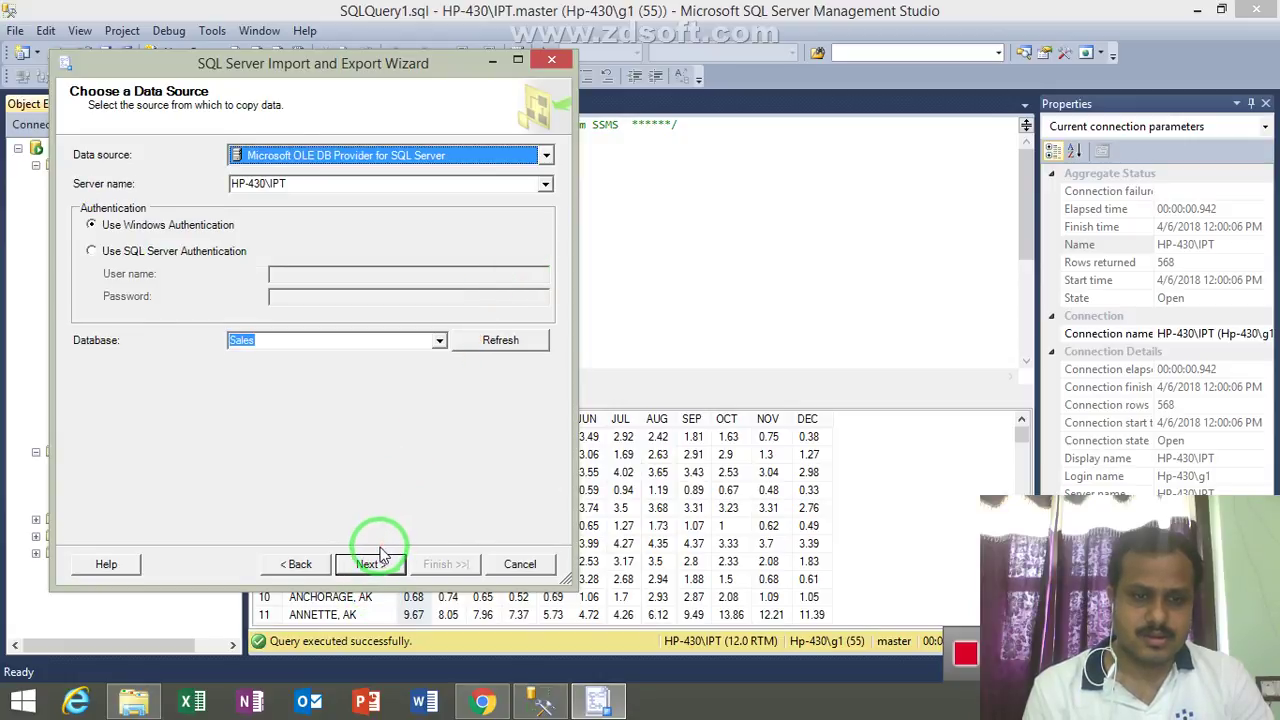
pyautogui.click(370, 563)
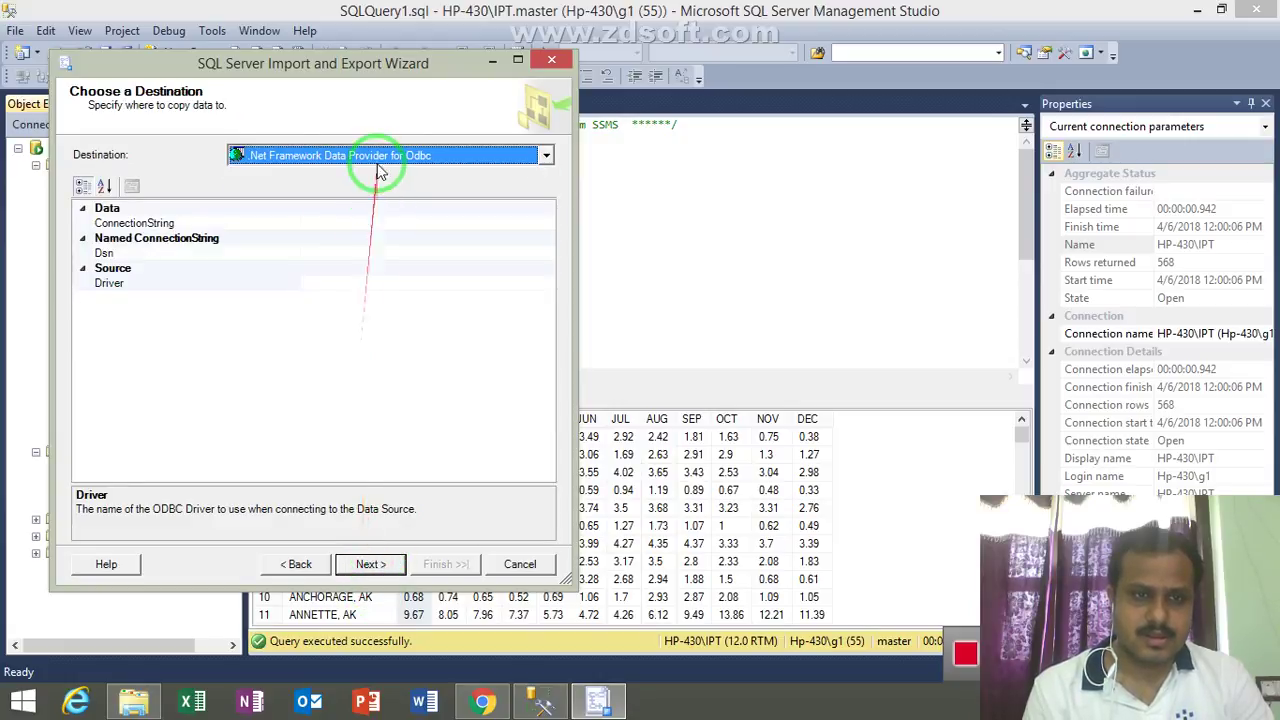
# Set the destination to Microsoft Excel with the existing ExData.xls file on the desktop, version Microsoft Excel 97-2003, and continue
pyautogui.click(378, 160)
pyautogui.click(343, 287)
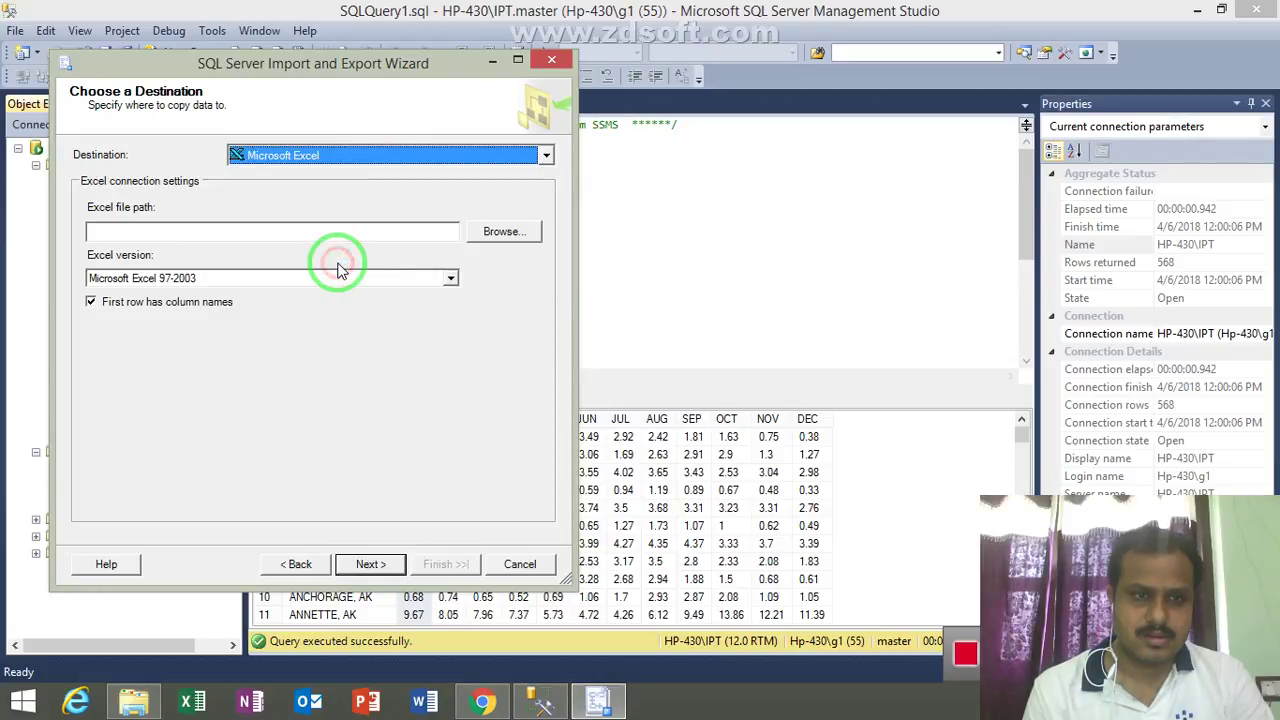
pyautogui.click(505, 232)
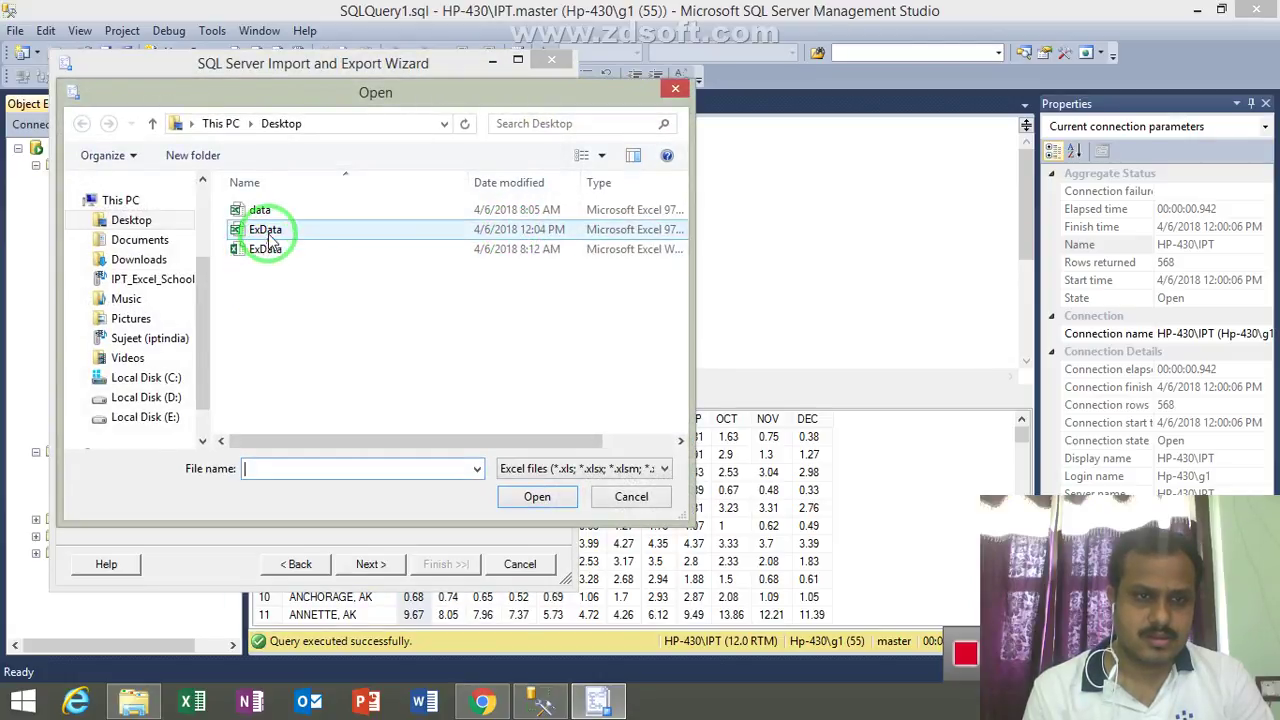
pyautogui.doubleClick(266, 230)
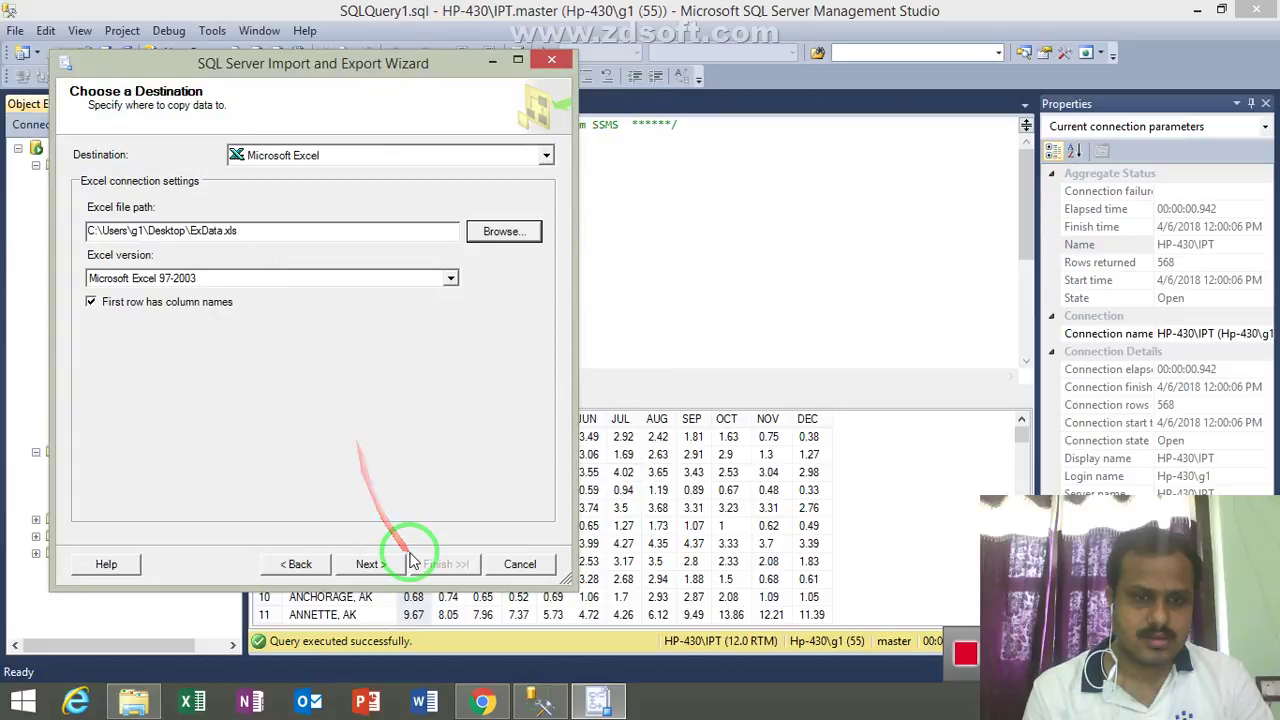
pyautogui.click(378, 578)
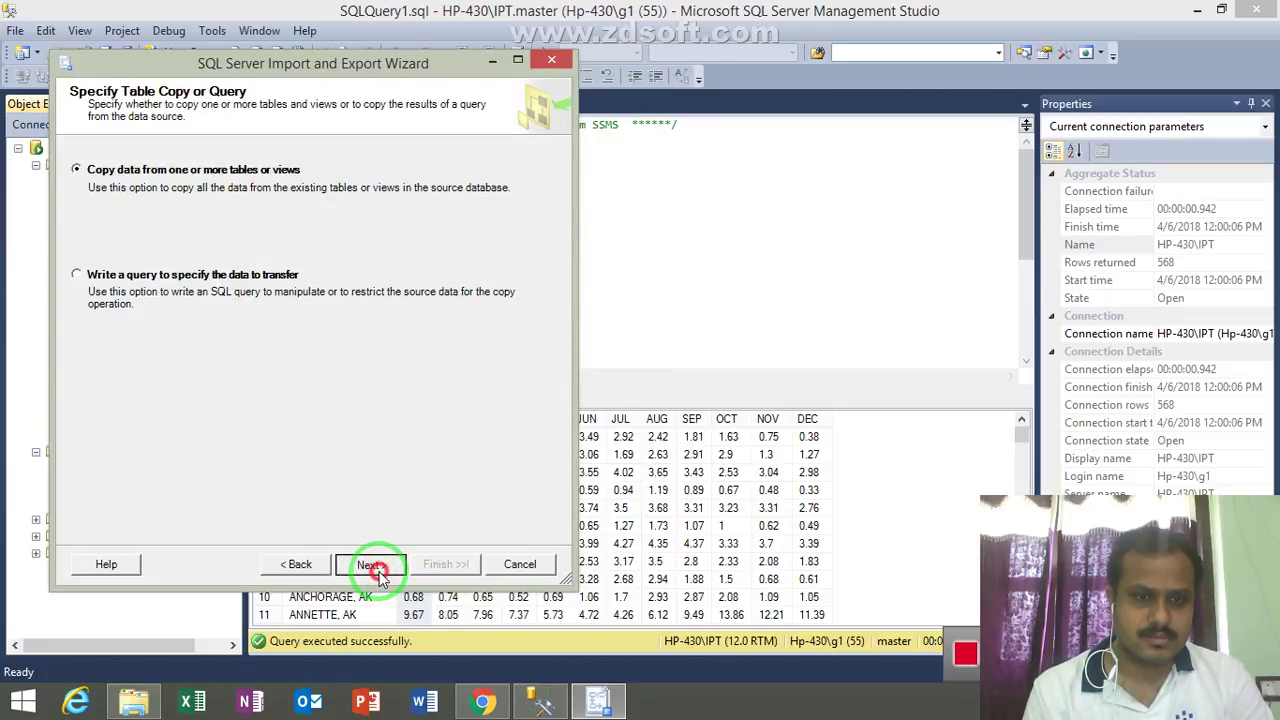
# Choose to copy data from tables or views, select the [dbo].[Sheet1$] table and accept its data type mapping
pyautogui.click(375, 568)
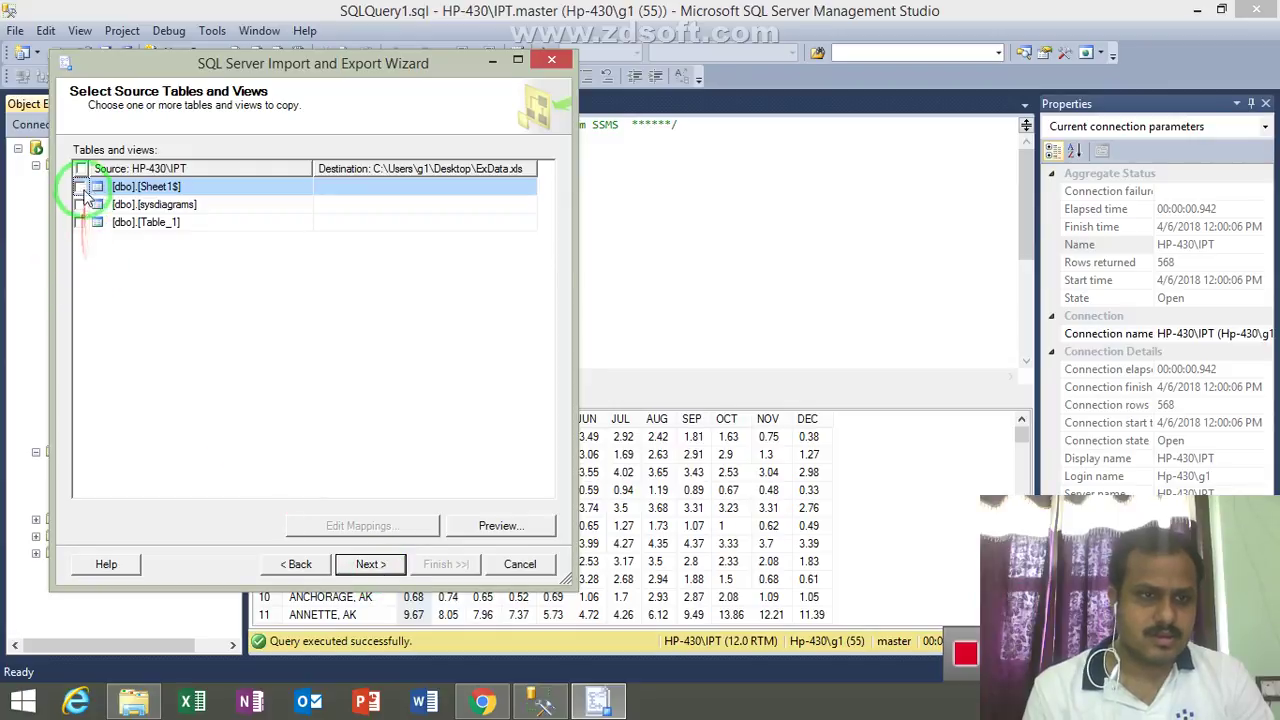
pyautogui.click(388, 565)
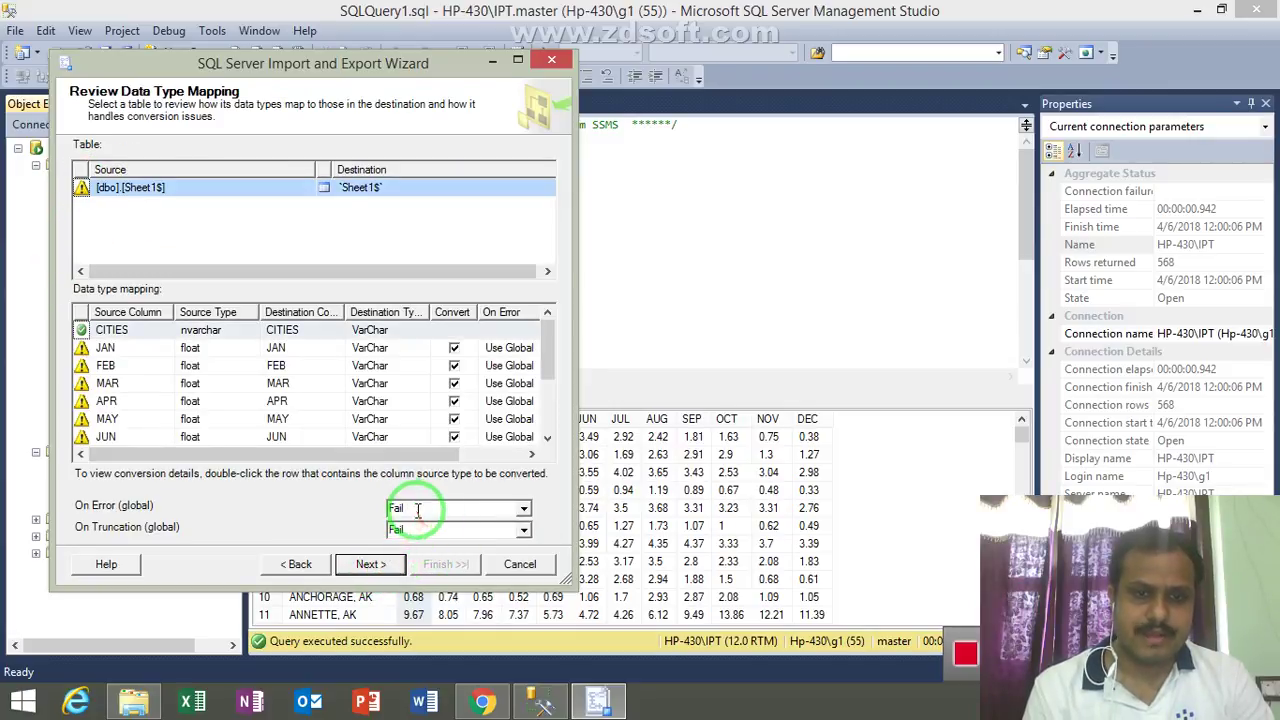
pyautogui.click(376, 566)
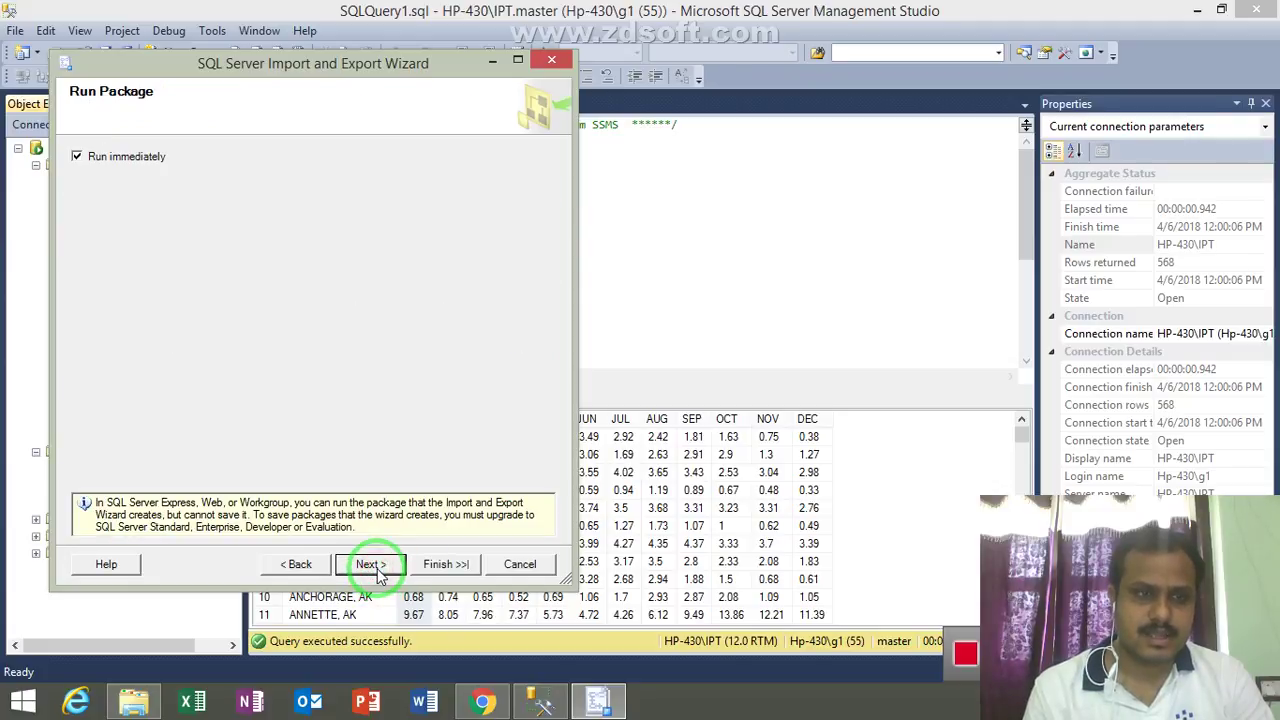
# Run the export package immediately, view the transfer report for Sheet1$, and close the report and the wizard
pyautogui.click(370, 566)
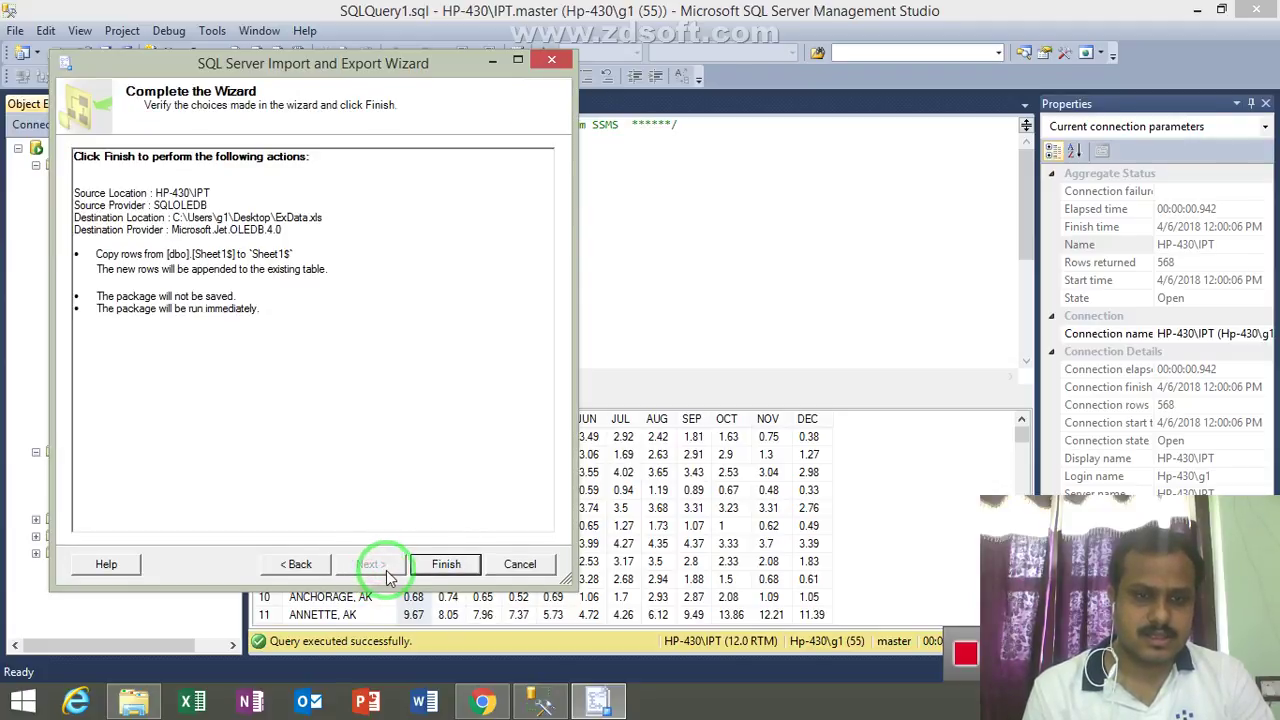
pyautogui.click(432, 565)
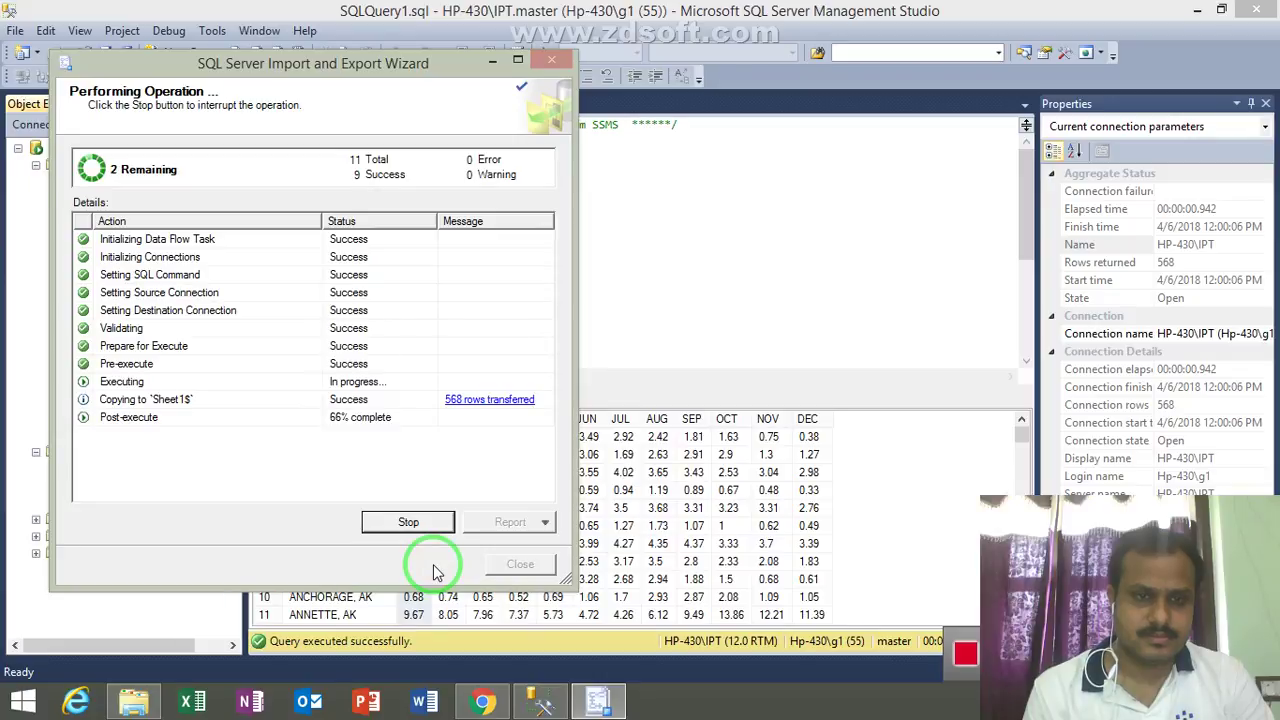
pyautogui.click(492, 400)
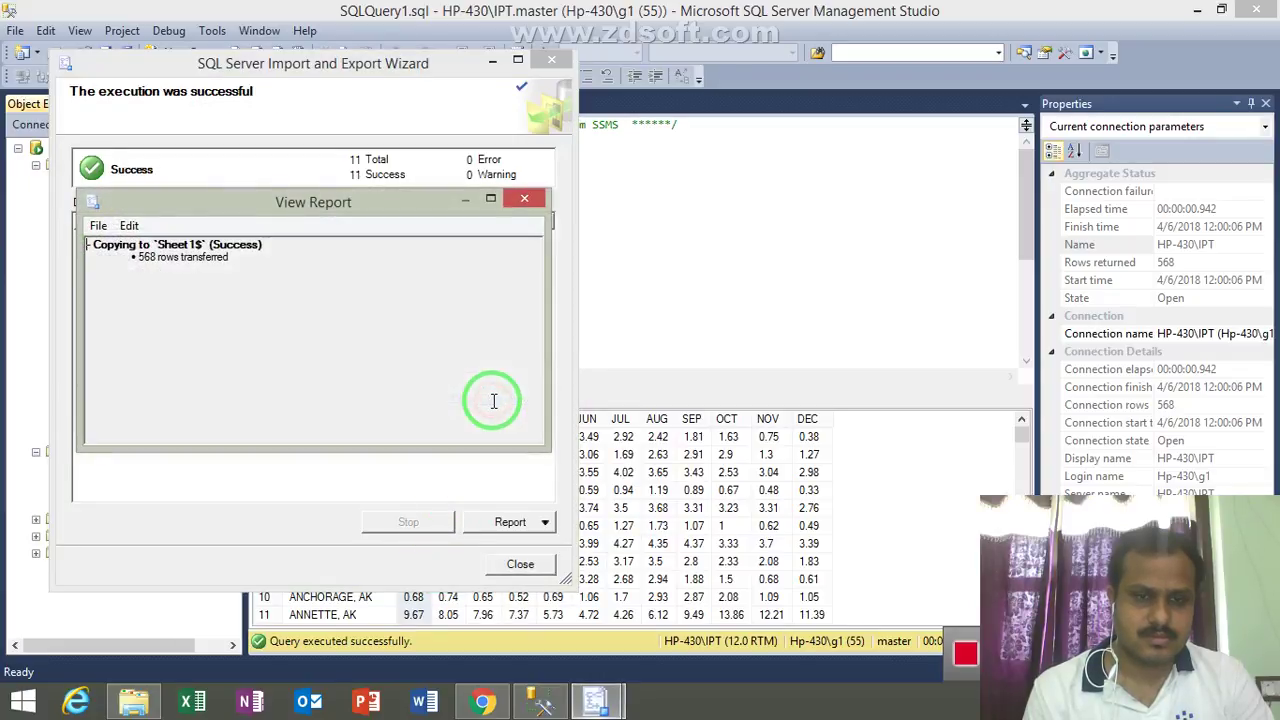
pyautogui.click(525, 199)
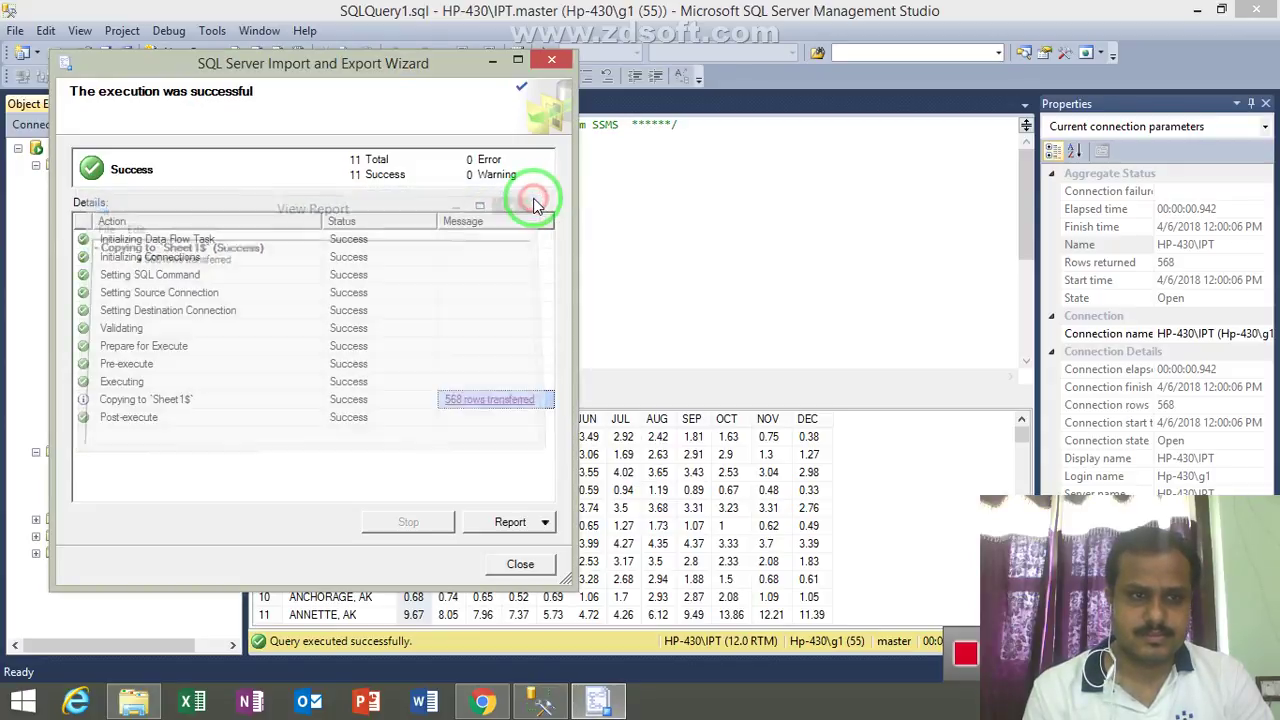
pyautogui.click(521, 572)
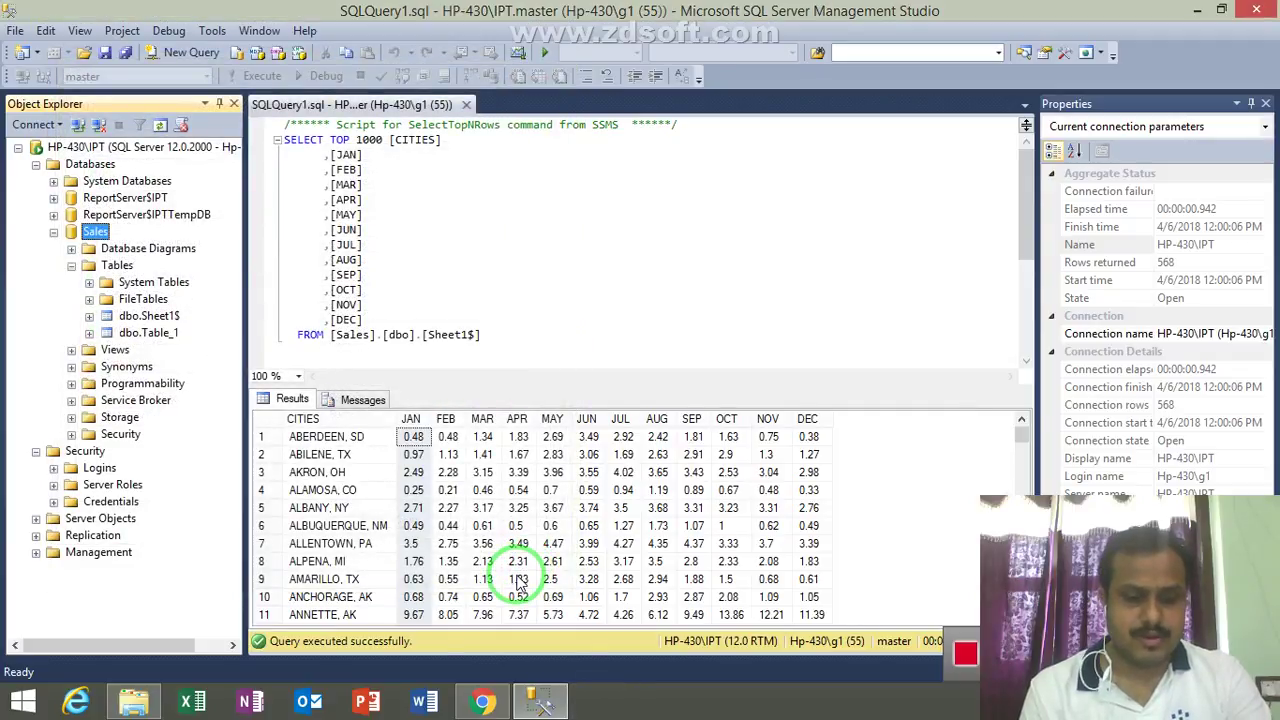
# Show the desktop and open the Excel 97-2003 ExData workbook in Excel
pyautogui.press('super+d')
pyautogui.click(38, 628)
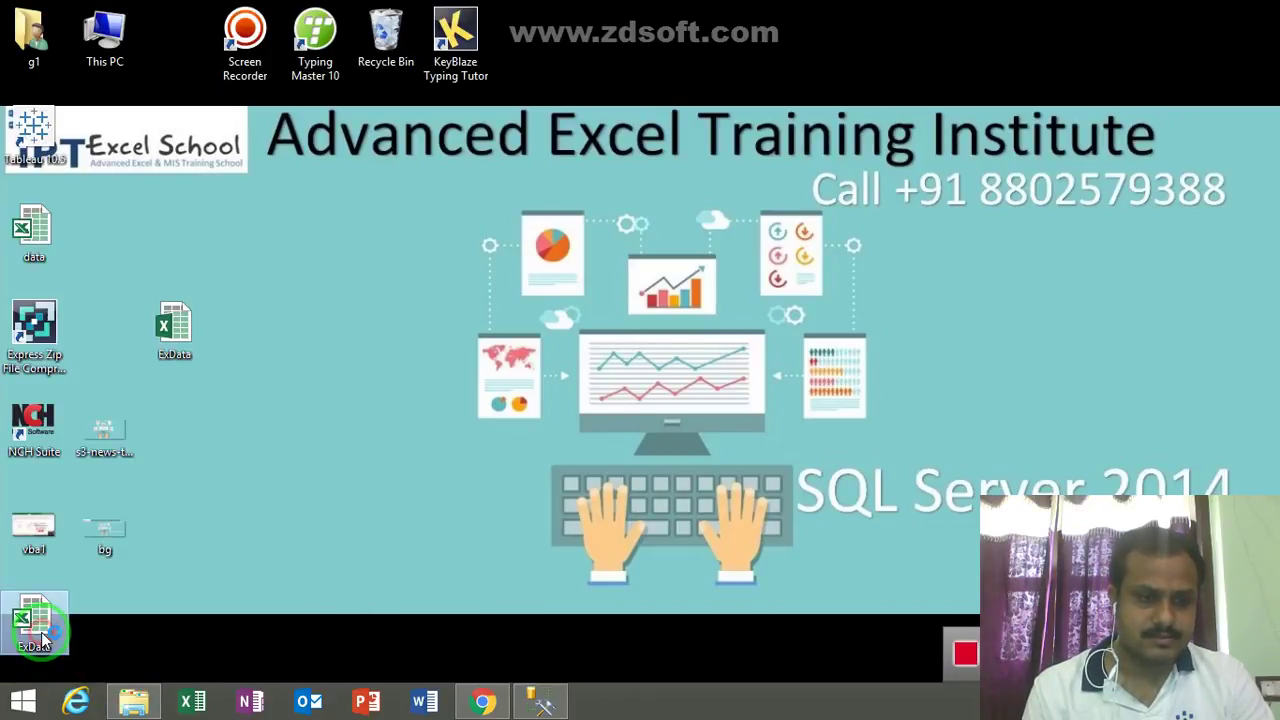
pyautogui.doubleClick(38, 628)
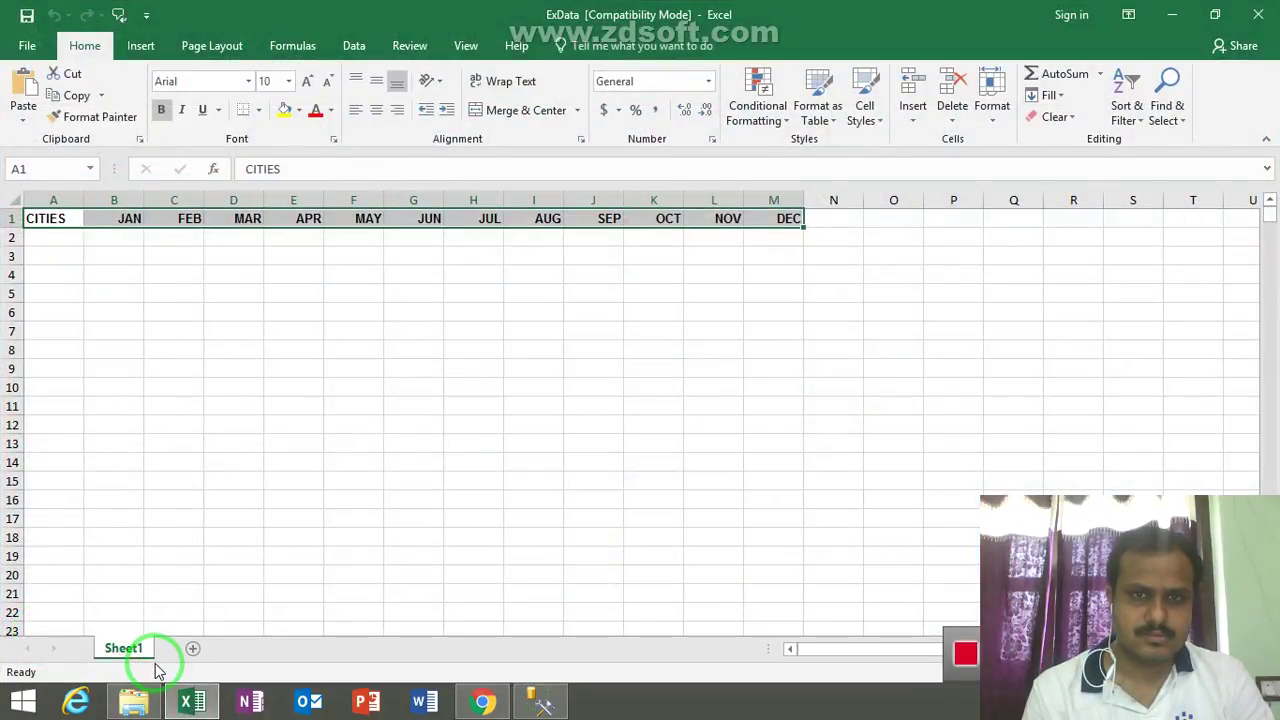
pyautogui.click(618, 367)
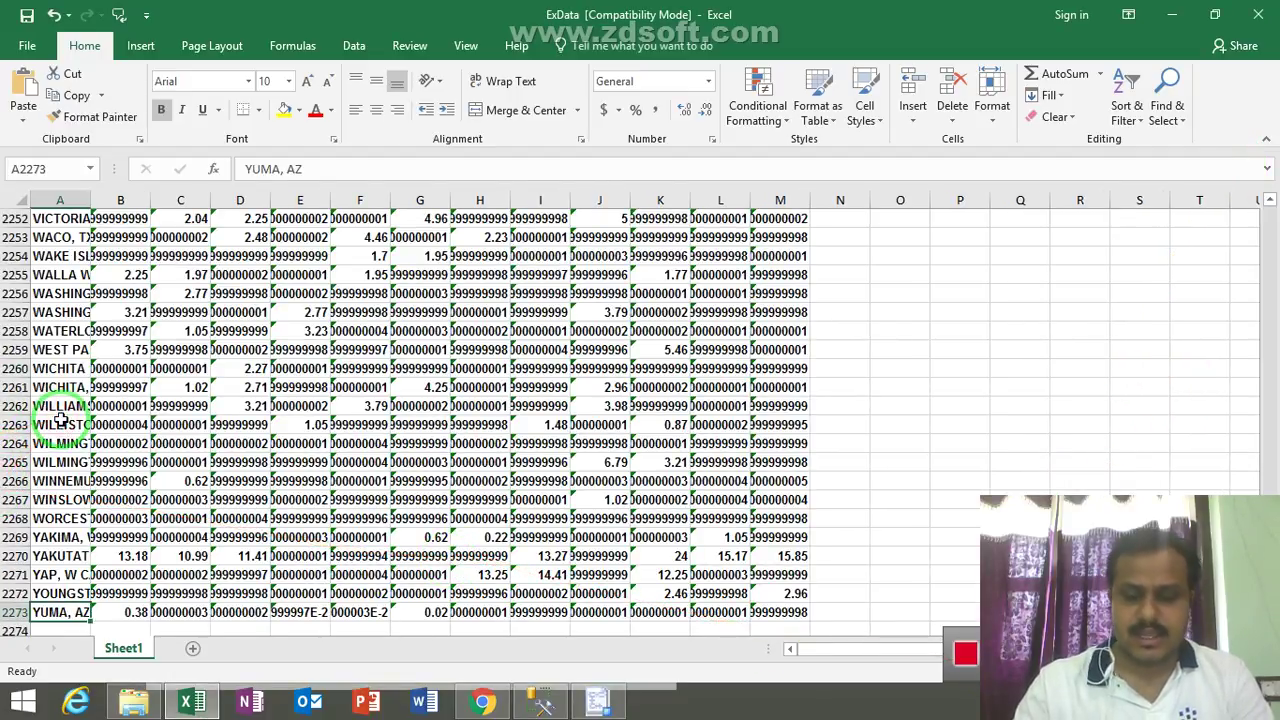
# Examine the exported city rows in column A from the last record upwards to the start of the sheet
pyautogui.press('Up')
pyautogui.press('Up')
pyautogui.press('Up')
pyautogui.press('Up')
pyautogui.press('Up')
pyautogui.press('Up')
pyautogui.press('Up')
pyautogui.press('Up')
pyautogui.press('Up')
pyautogui.press('Up')
pyautogui.press('Up')
pyautogui.press('Up')
pyautogui.press('Up')
pyautogui.press('Up')
pyautogui.press('Up')
pyautogui.press('Up')
pyautogui.press('Up')
pyautogui.press('Up')
pyautogui.press('Up')
pyautogui.press('Up')
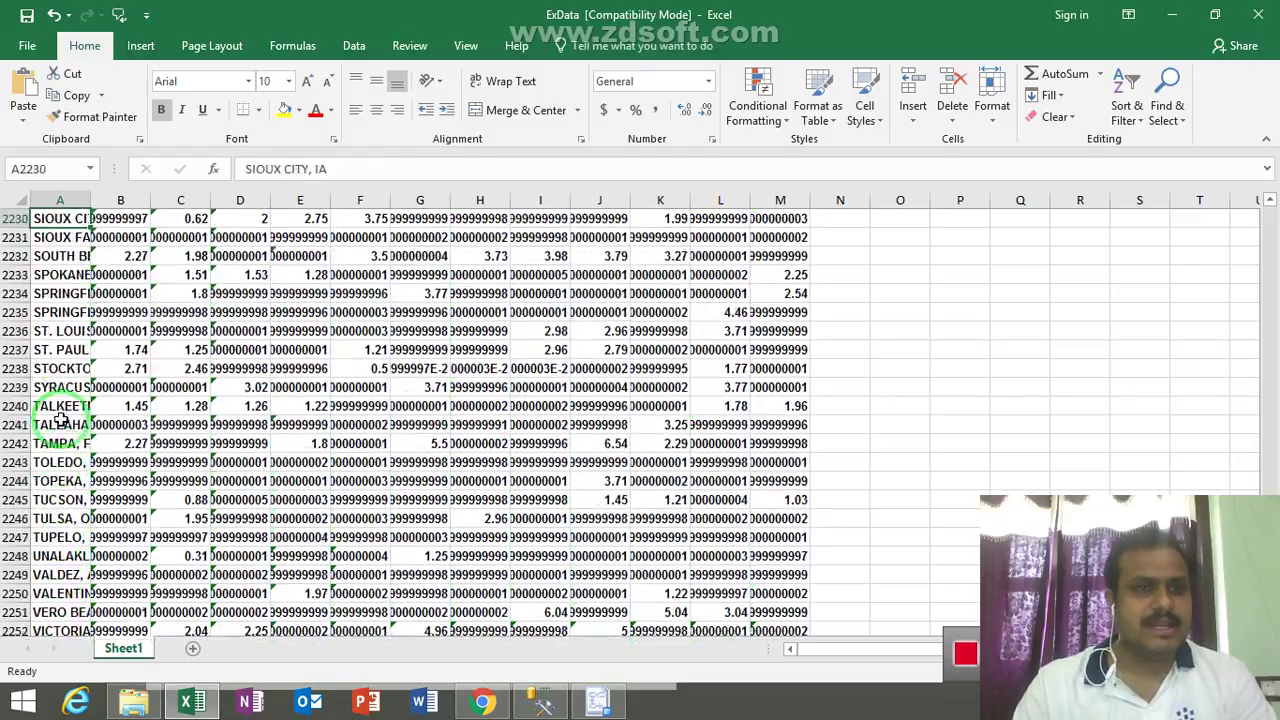
pyautogui.press('Up')
pyautogui.press('Up')
pyautogui.press('Up')
pyautogui.press('Up')
pyautogui.press('Up')
pyautogui.press('Up')
pyautogui.press('Up')
pyautogui.press('Up')
pyautogui.press('Up')
pyautogui.press('Up')
pyautogui.press('Up')
pyautogui.press('Up')
pyautogui.press('Up')
pyautogui.press('Up')
pyautogui.press('Up')
pyautogui.press('Up')
pyautogui.press('Up')
pyautogui.press('Up')
pyautogui.press('Up')
pyautogui.press('Up')
pyautogui.press('Up')
pyautogui.press('Up')
pyautogui.press('Up')
pyautogui.press('Up')
pyautogui.press('Up')
pyautogui.press('Up')
pyautogui.press('Up')
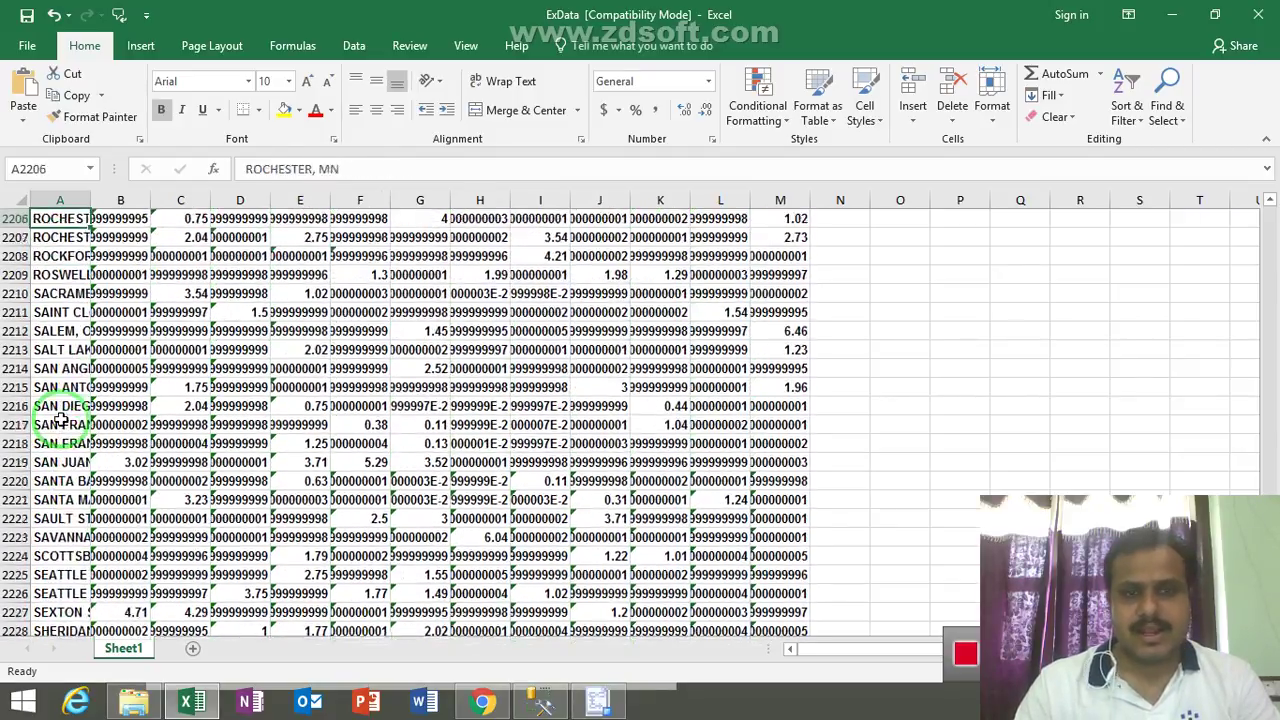
pyautogui.press('Up')
pyautogui.press('Up')
pyautogui.press('Up')
pyautogui.press('Up')
pyautogui.press('Up')
pyautogui.press('Up')
pyautogui.press('Up')
pyautogui.press('Up')
pyautogui.press('Up')
pyautogui.press('Up')
pyautogui.press('Up')
pyautogui.press('Up')
pyautogui.press('Up')
pyautogui.press('Up')
pyautogui.press('Up')
pyautogui.press('Up')
pyautogui.press('Up')
pyautogui.press('Up')
pyautogui.press('Up')
pyautogui.press('Up')
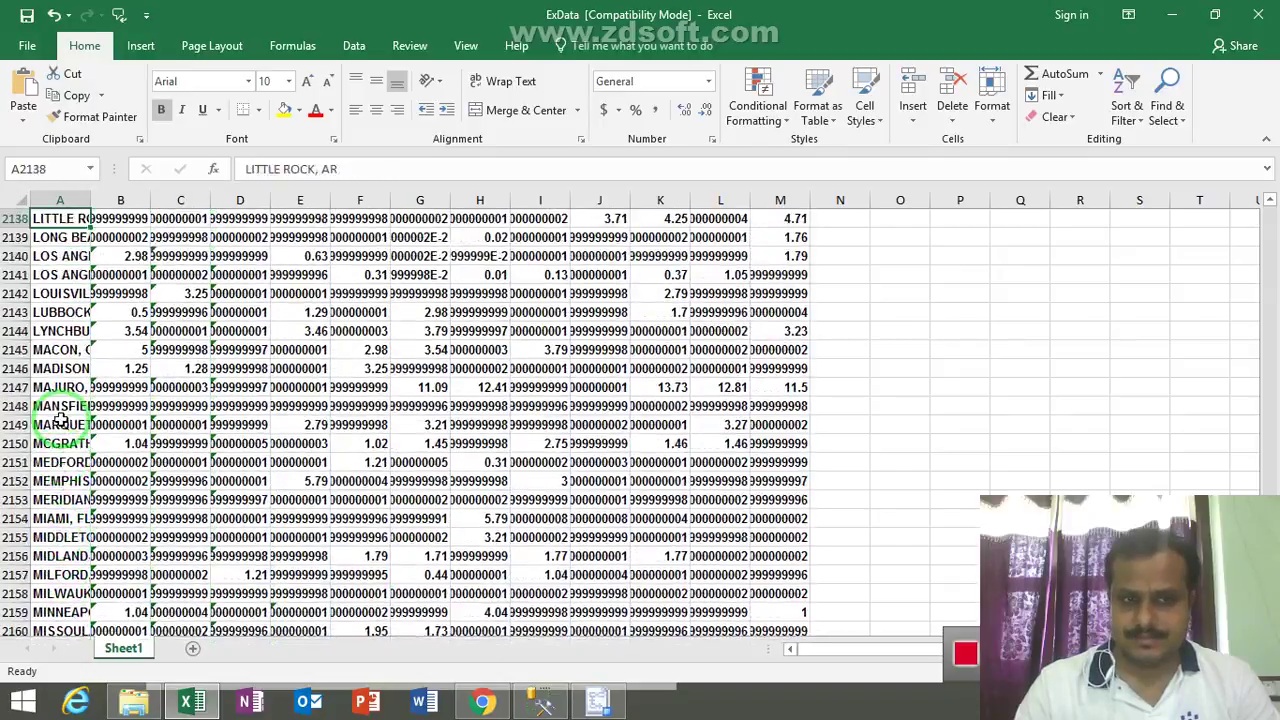
pyautogui.hotkey('ctrl', 'Up')
pyautogui.hotkey('ctrl', 'Up')
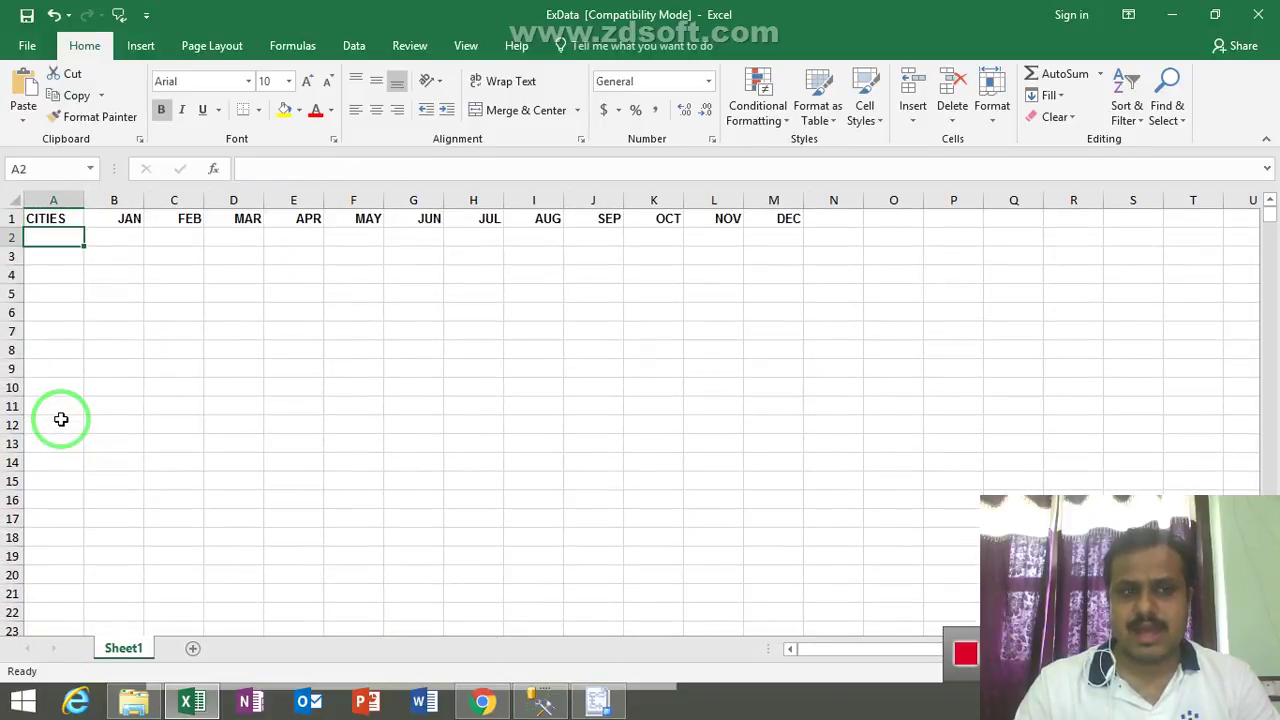
# Highlight the empty range A2:M5 directly below the header row
pyautogui.hotkey('shift', 'Down')
pyautogui.hotkey('shift', 'Down')
pyautogui.hotkey('shift', 'Down')
pyautogui.hotkey('shift', 'Right')
pyautogui.hotkey('shift', 'Right')
pyautogui.hotkey('shift', 'Right')
pyautogui.hotkey('shift', 'Right')
pyautogui.hotkey('shift', 'Right')
pyautogui.hotkey('shift', 'Right')
pyautogui.hotkey('shift', 'Right')
pyautogui.hotkey('shift', 'Right')
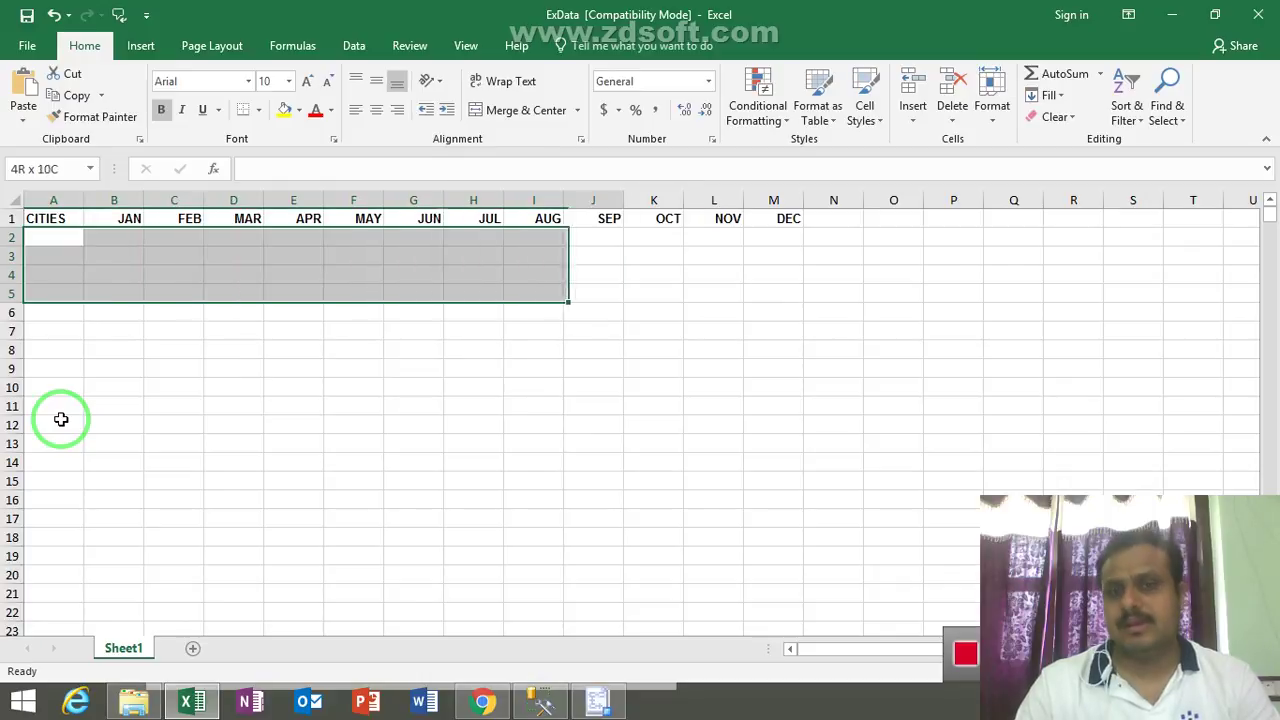
pyautogui.hotkey('shift', 'Right')
pyautogui.hotkey('shift', 'Right')
pyautogui.hotkey('shift', 'Right')
pyautogui.hotkey('shift', 'Right')
pyautogui.hotkey('shift', 'Right')
pyautogui.hotkey('shift', 'Right')
pyautogui.hotkey('shift', 'Right')
pyautogui.hotkey('shift', 'Right')
pyautogui.hotkey('shift', 'Left')
pyautogui.hotkey('shift', 'Left')
pyautogui.hotkey('shift', 'Left')
pyautogui.hotkey('shift', 'Left')
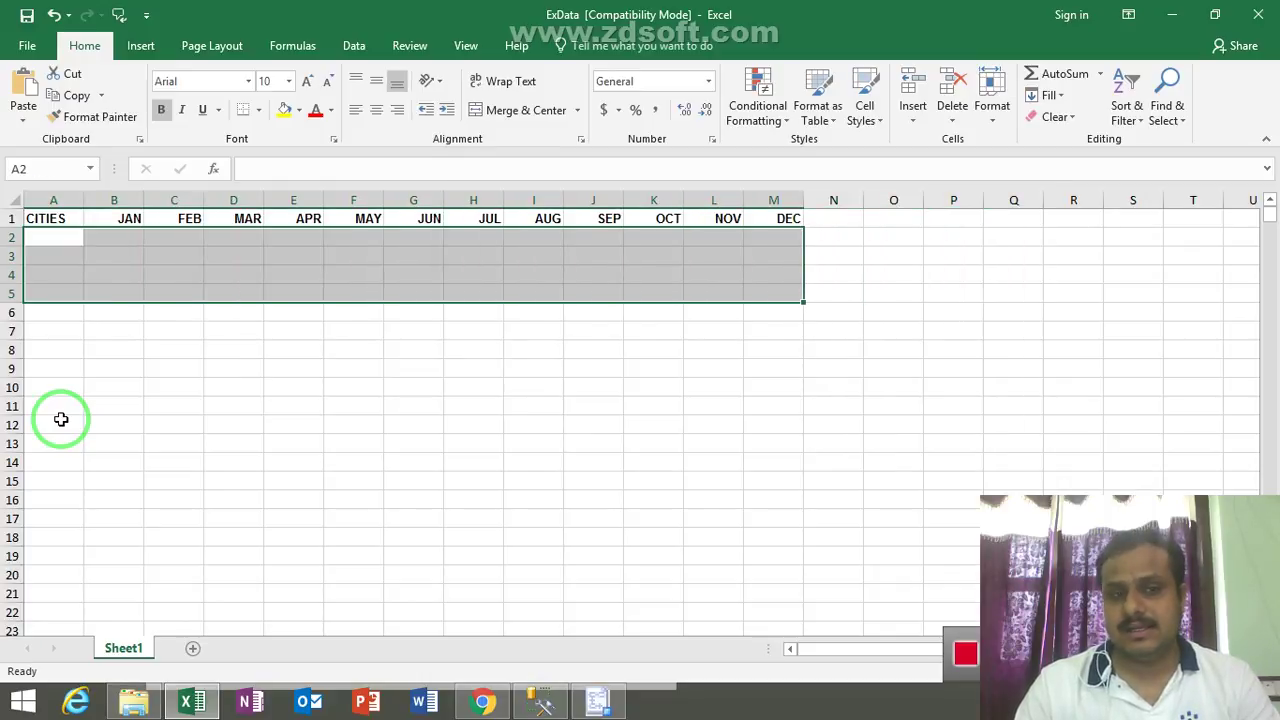
# Locate the first exported record in the CITIES column and the empty cell directly above it
pyautogui.hotkey('ctrl', 'Down')
pyautogui.hotkey('ctrl', 'Up')
pyautogui.press('Down')
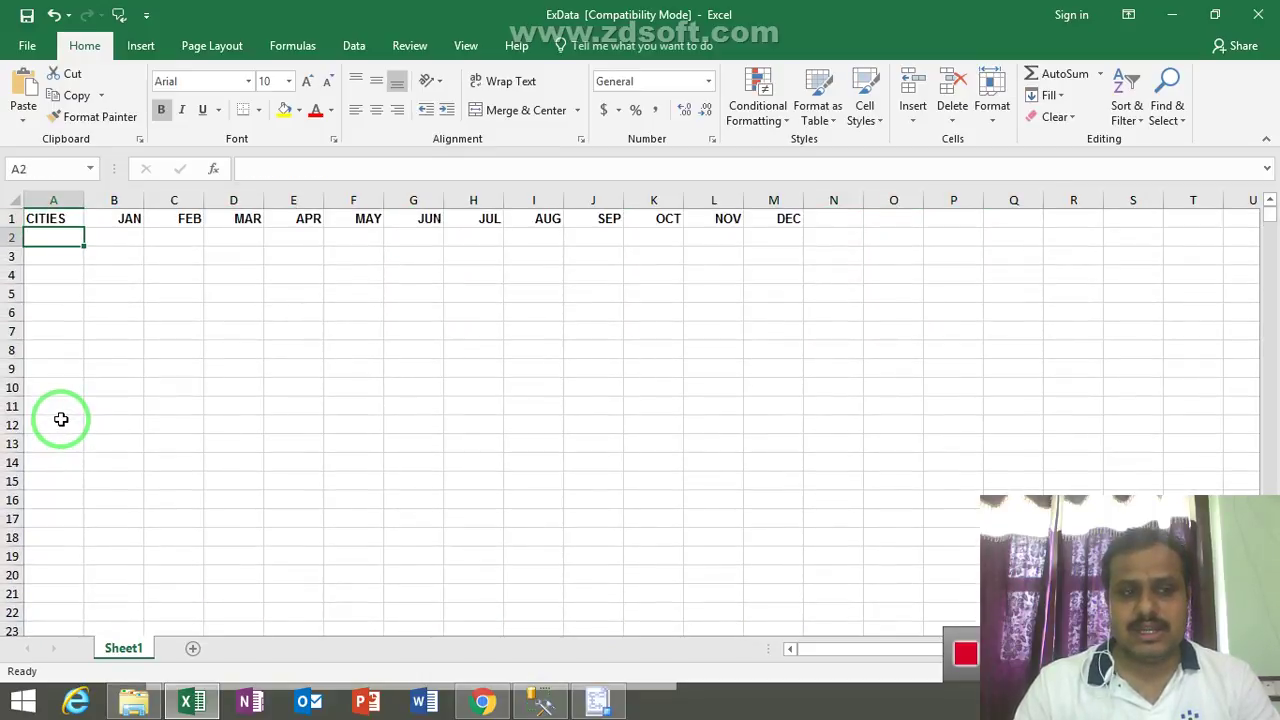
pyautogui.hotkey('ctrl', 'Down')
pyautogui.press('Down')
pyautogui.press('Down')
pyautogui.press('Up')
pyautogui.press('Up')
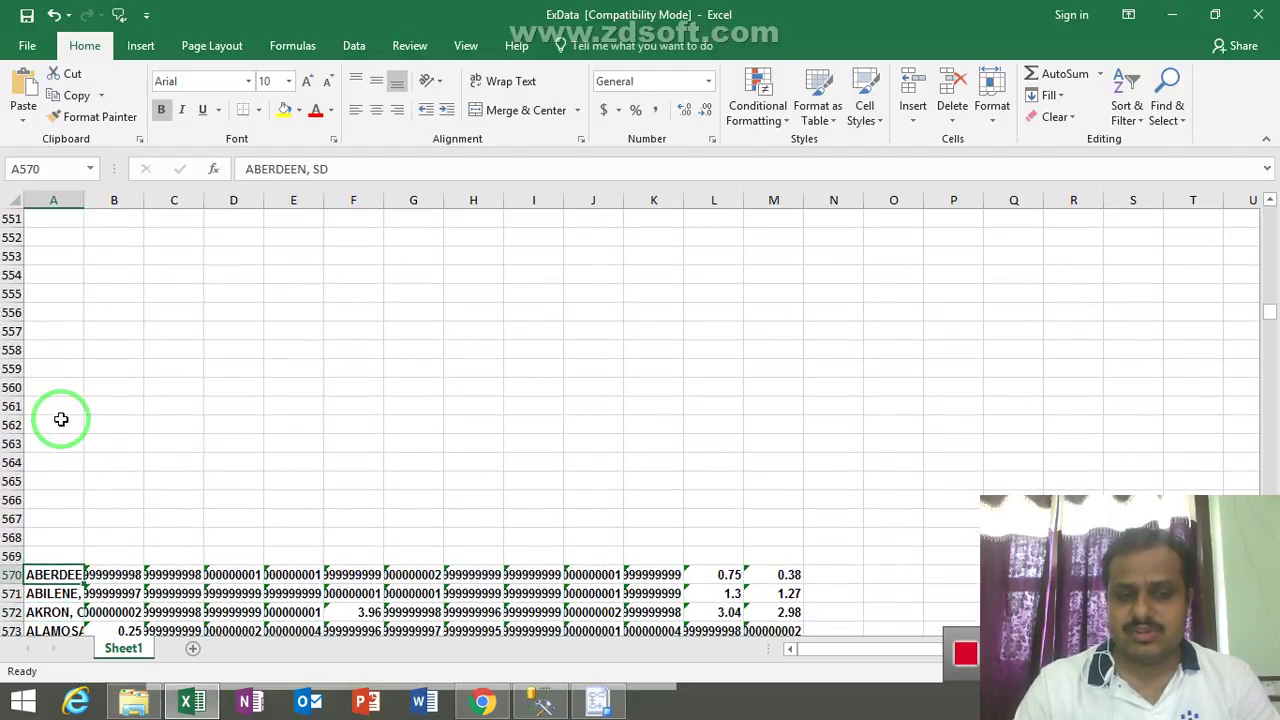
pyautogui.press('Up')
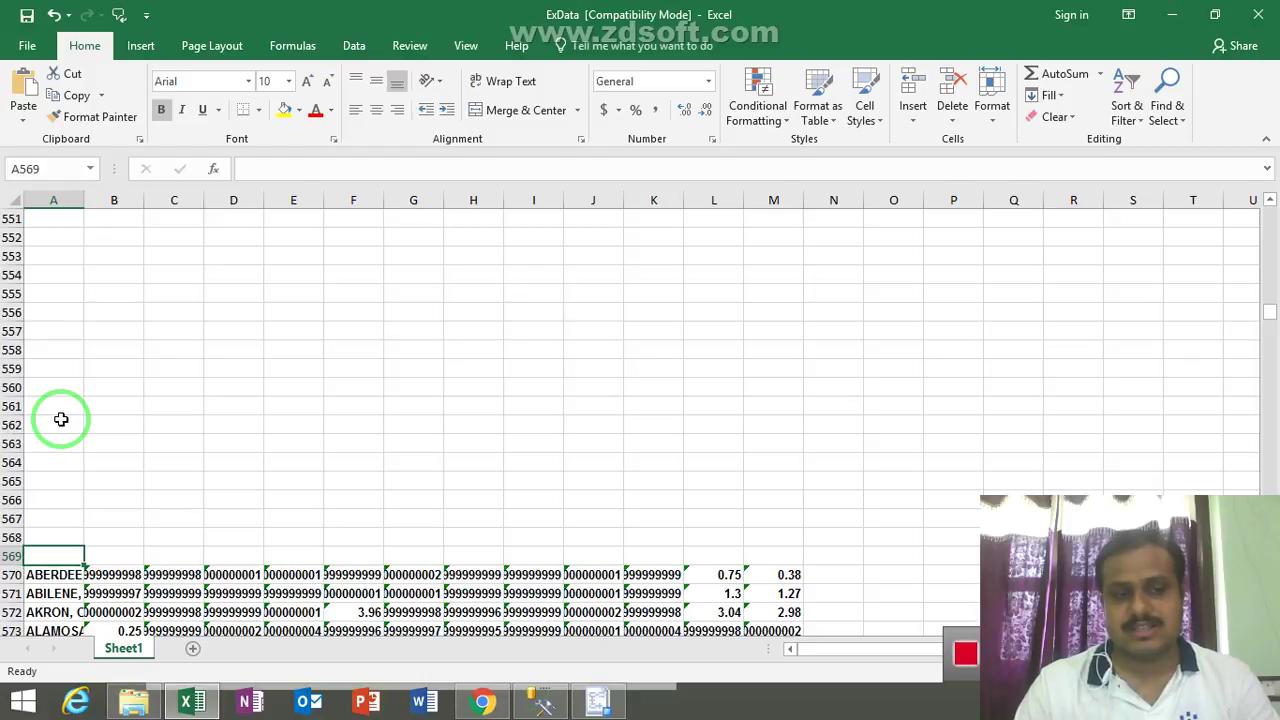
# Highlight the blank cells in column A between the header and the first record, and return to the exported rows
pyautogui.hotkey('ctrl', 'shift', 'Up')
pyautogui.hotkey('shift', 'Down')
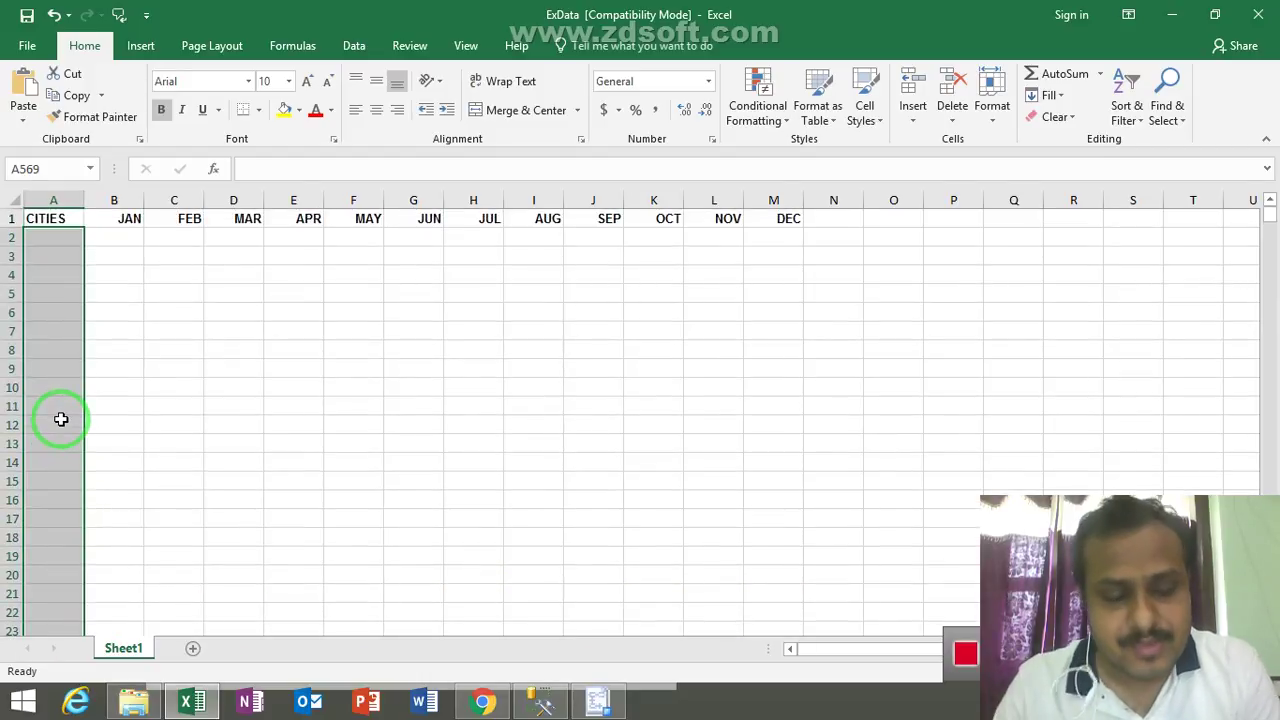
pyautogui.press('Down')
pyautogui.press('Down')
pyautogui.press('Down')
pyautogui.press('Down')
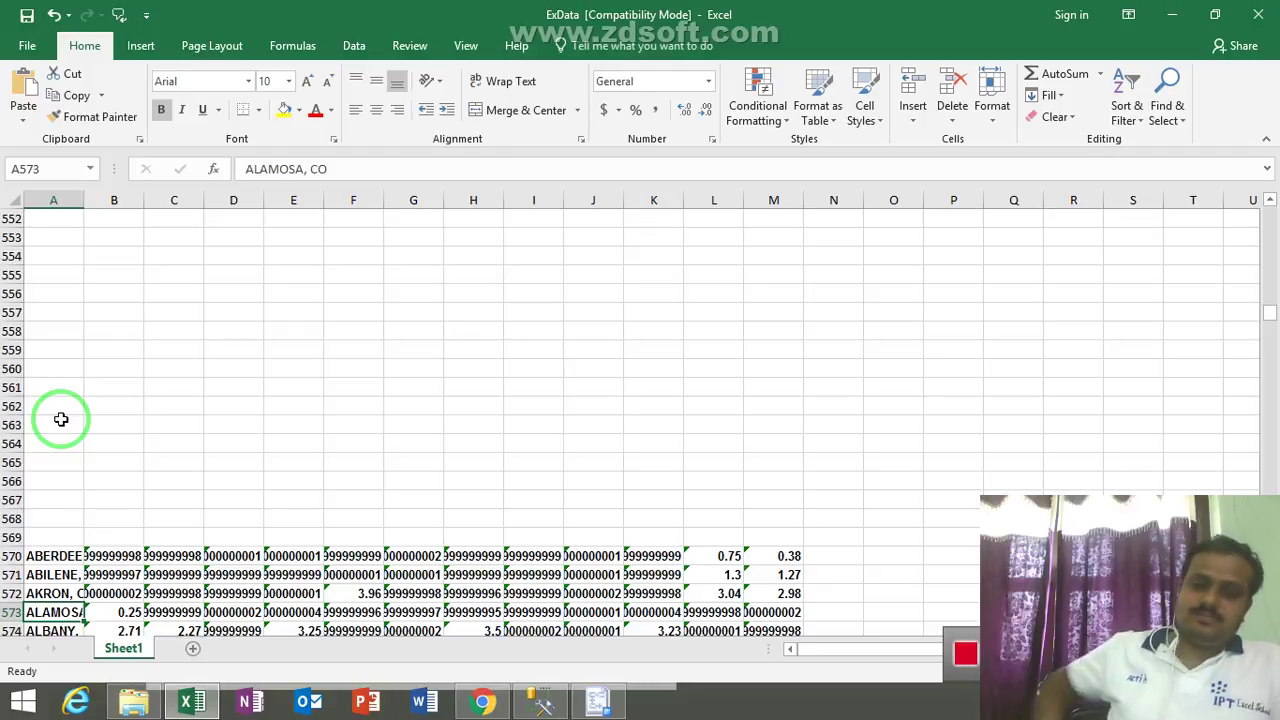
# Close the ExData workbook without saving changes and close the Desktop folder window
pyautogui.click(1259, 16)
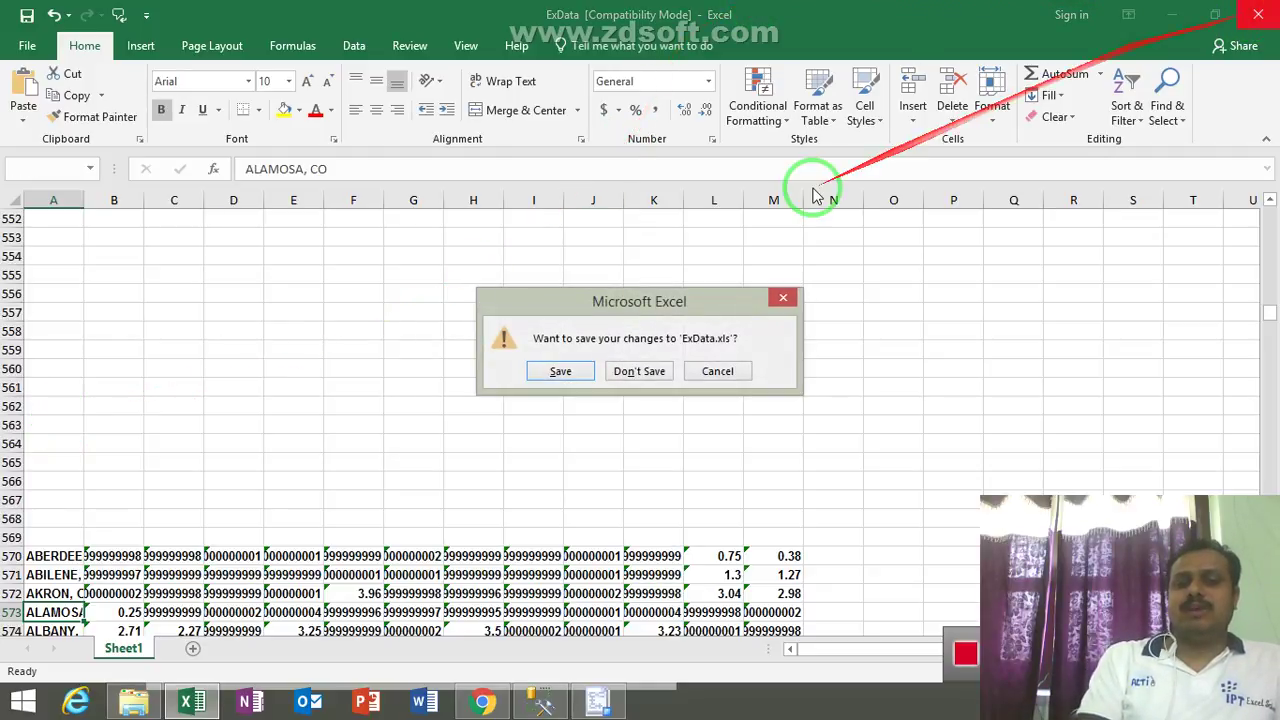
pyautogui.click(631, 372)
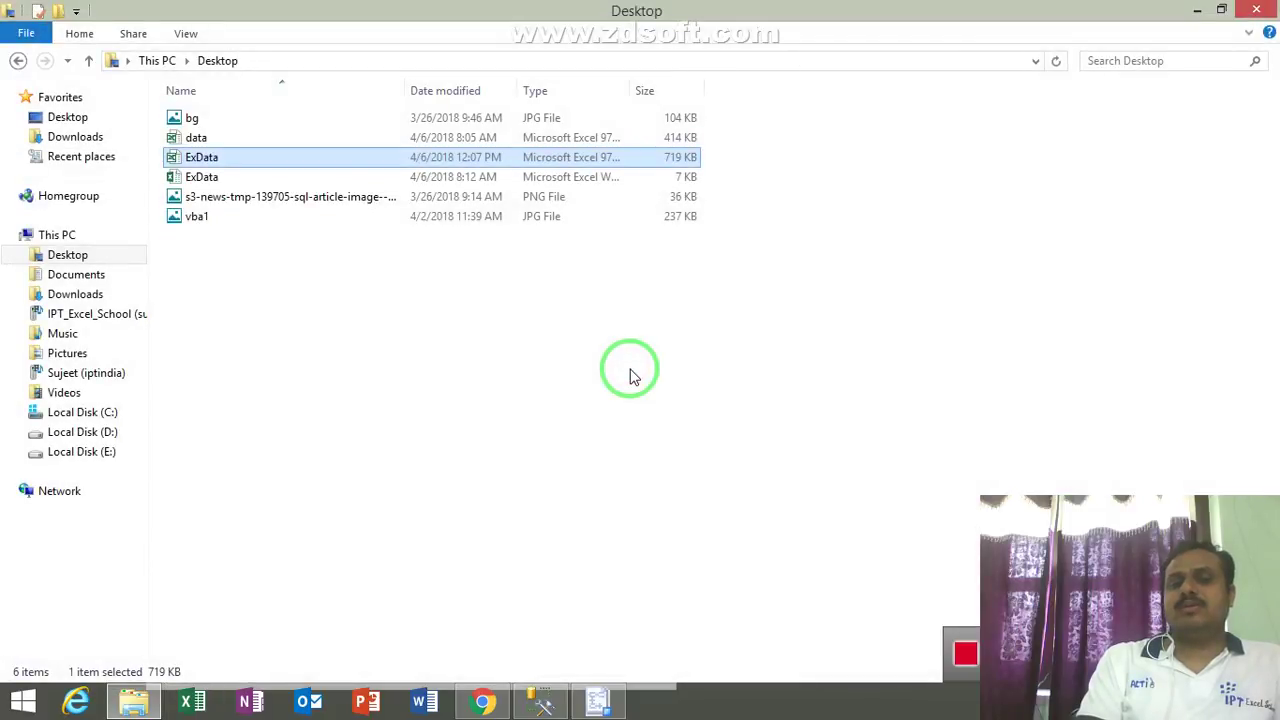
pyautogui.click(1262, 12)
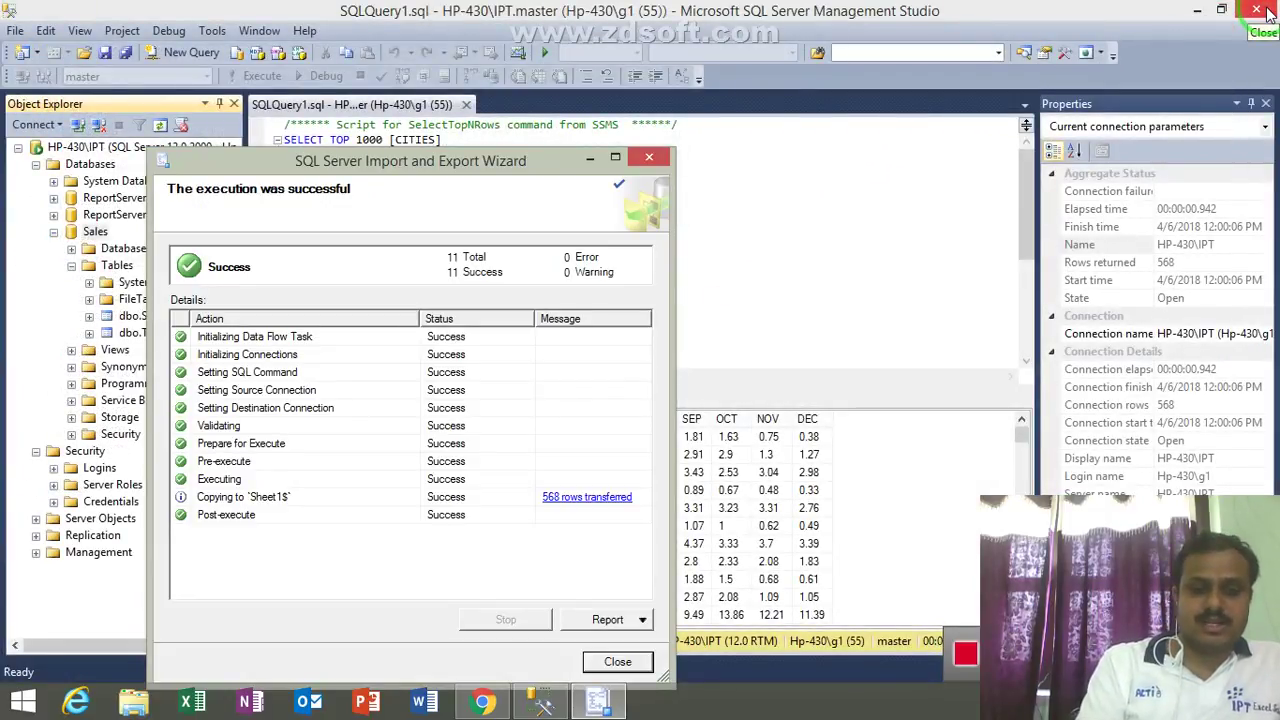
# Close the completed SQL Server Import and Export Wizard and show the desktop
pyautogui.click(618, 662)
pyautogui.press('super+d')
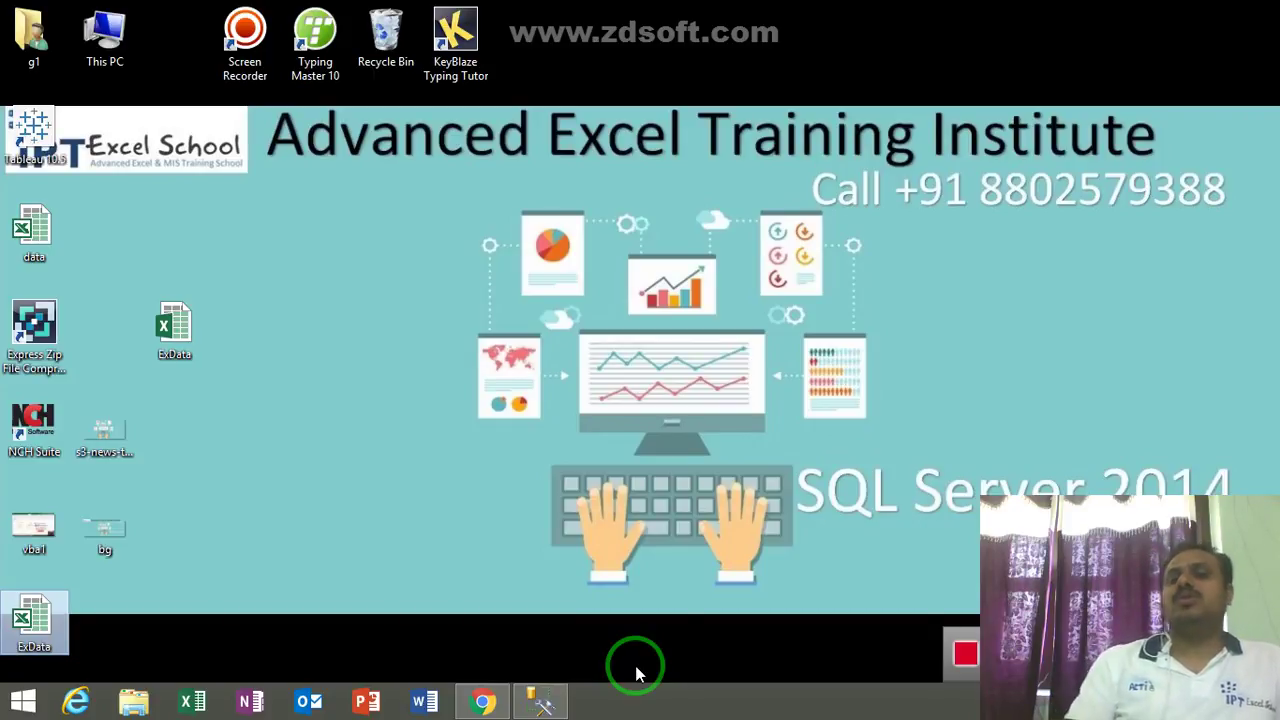
pyautogui.click(1003, 253)
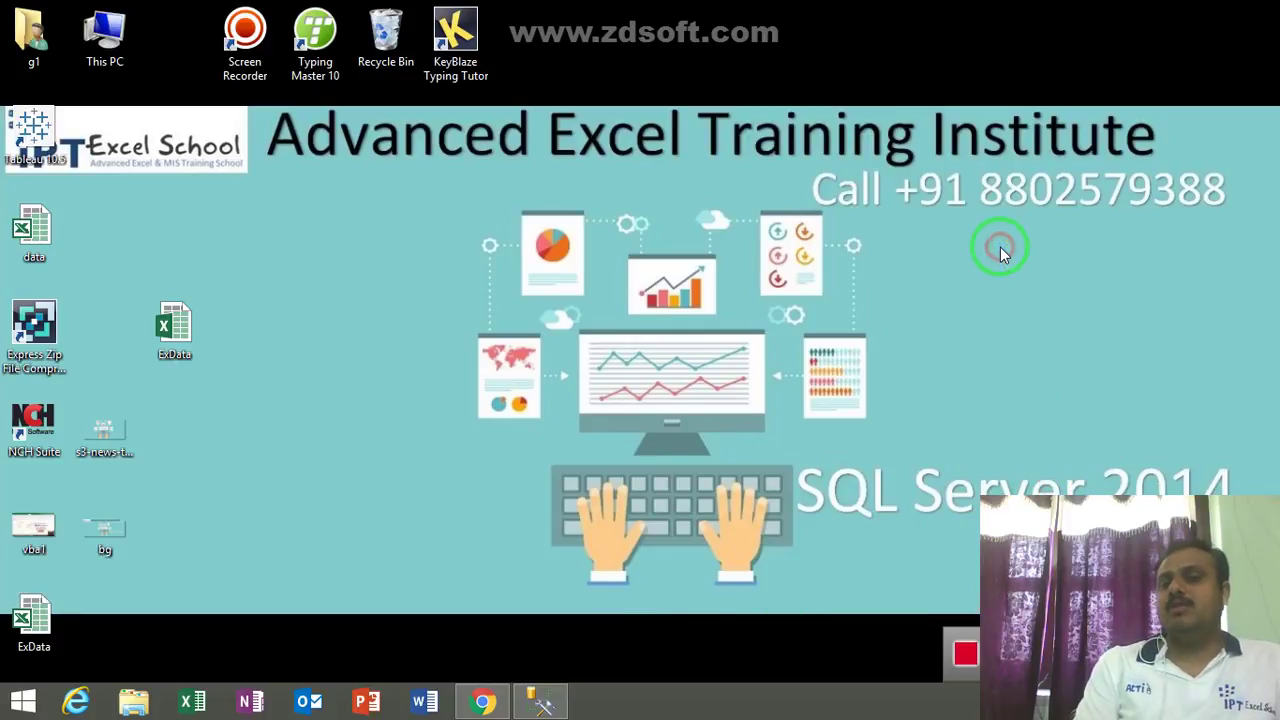